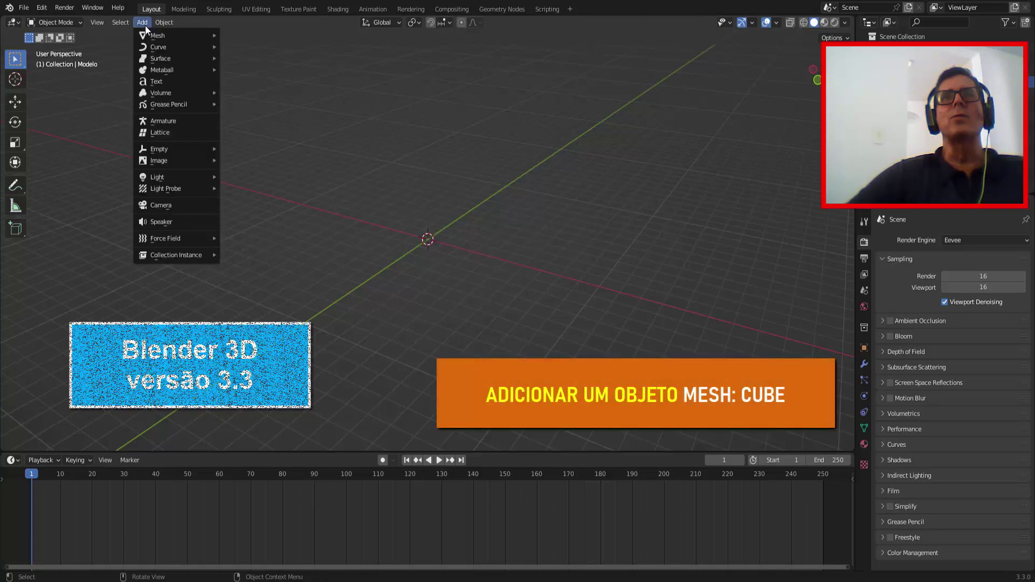
- Add a cube mesh at the centre of the scene
mouse_move(148, 34)
click(246, 47)
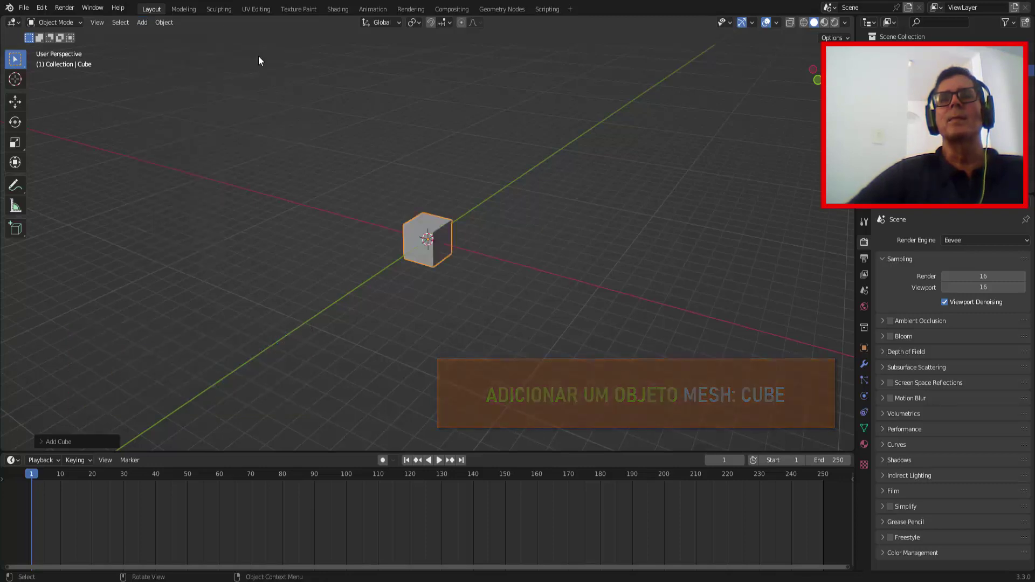
scroll(448, 177, up, 7)
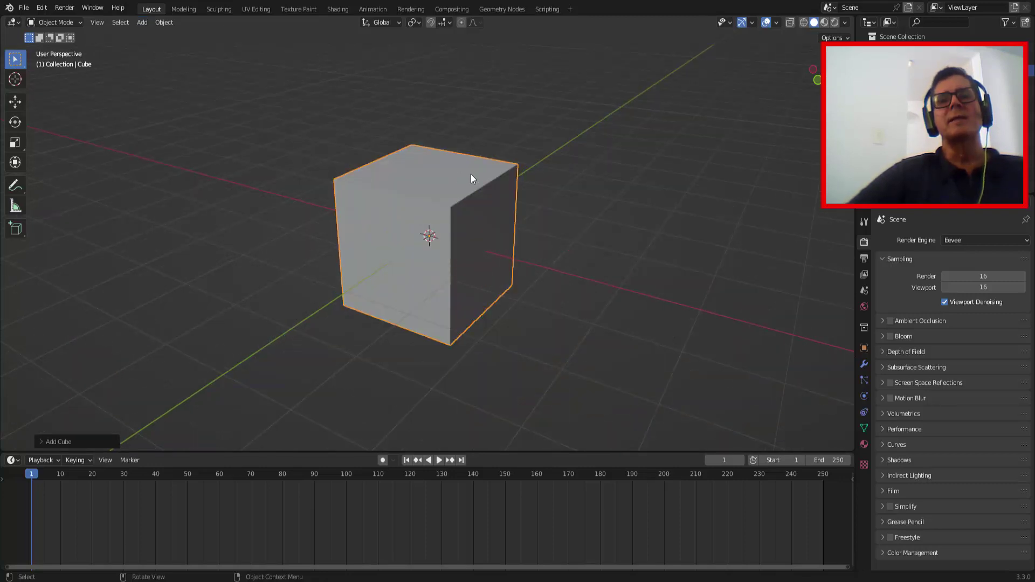
- In Edit Mode, merge all of the cube's vertices At Center, and return to Object Mode
click(57, 22)
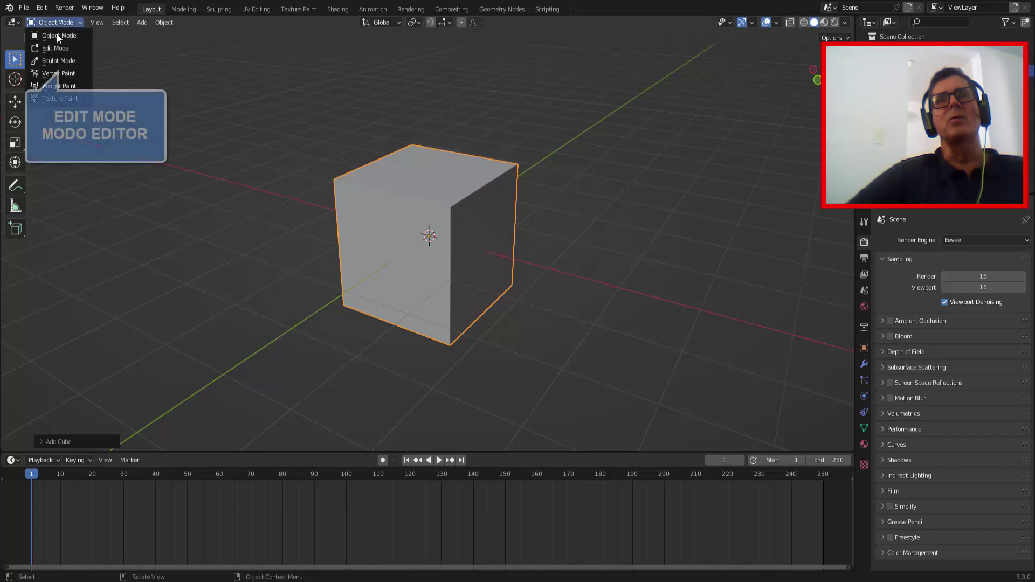
click(58, 48)
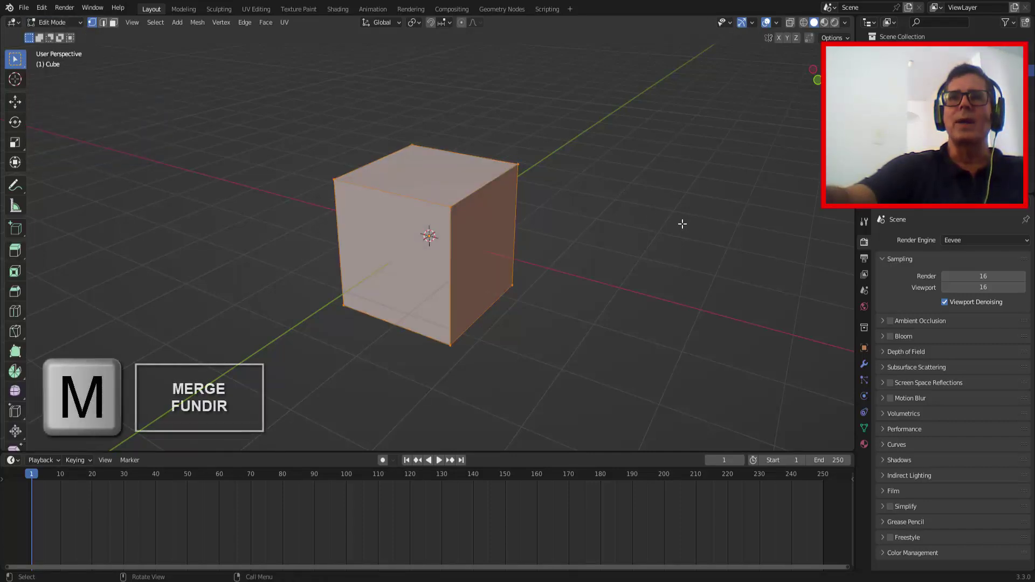
key(m)
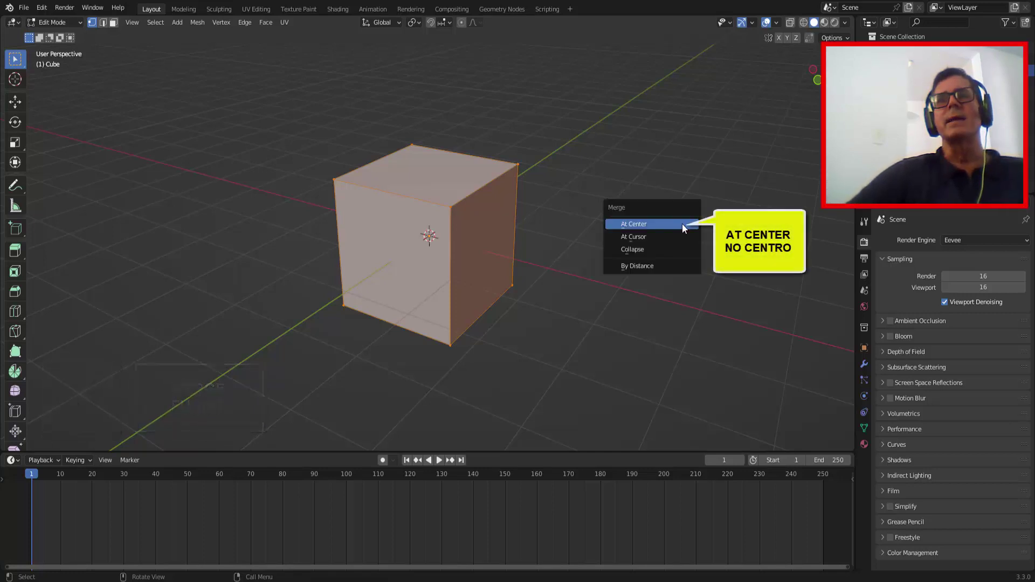
click(682, 224)
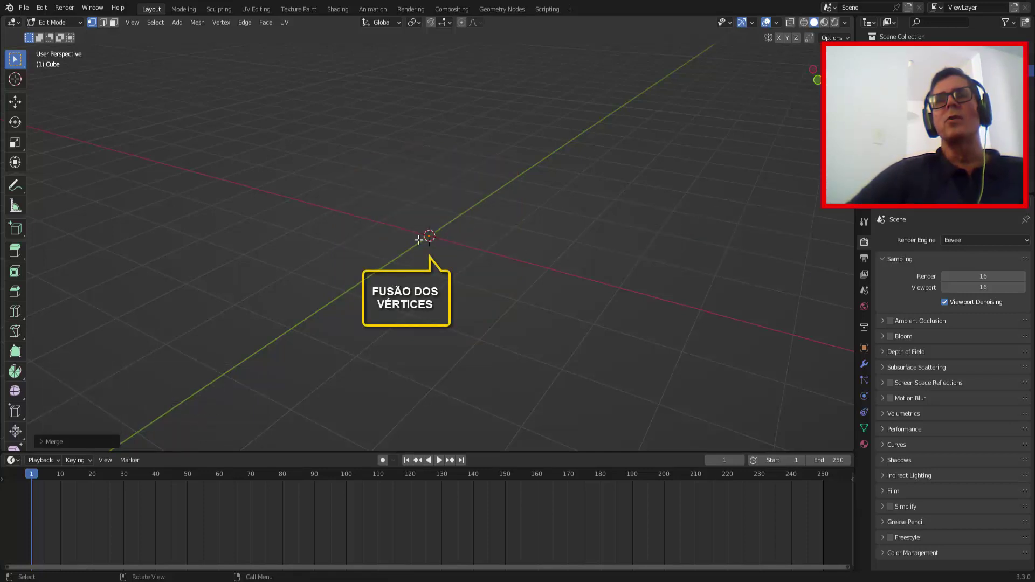
click(52, 22)
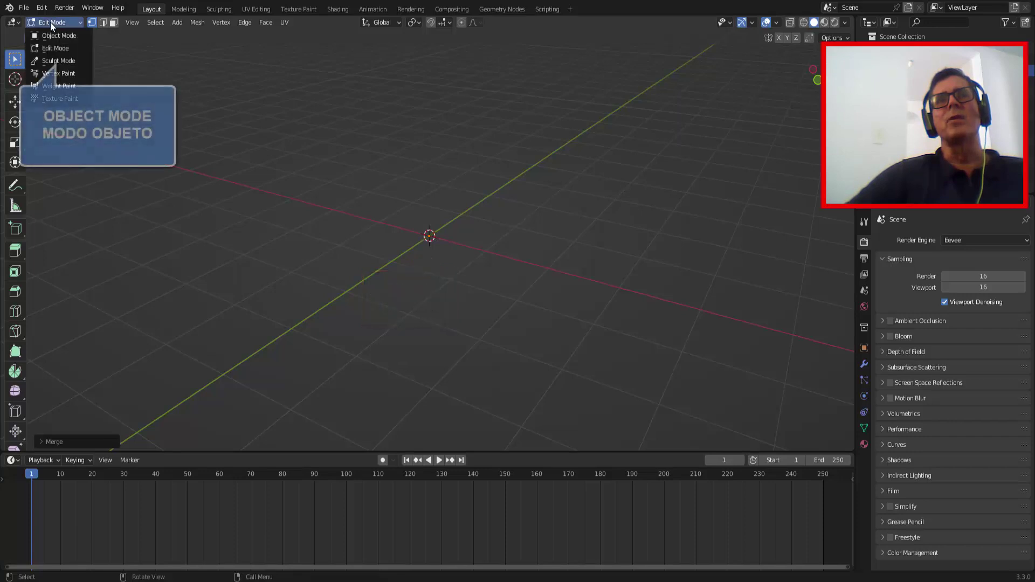
click(50, 35)
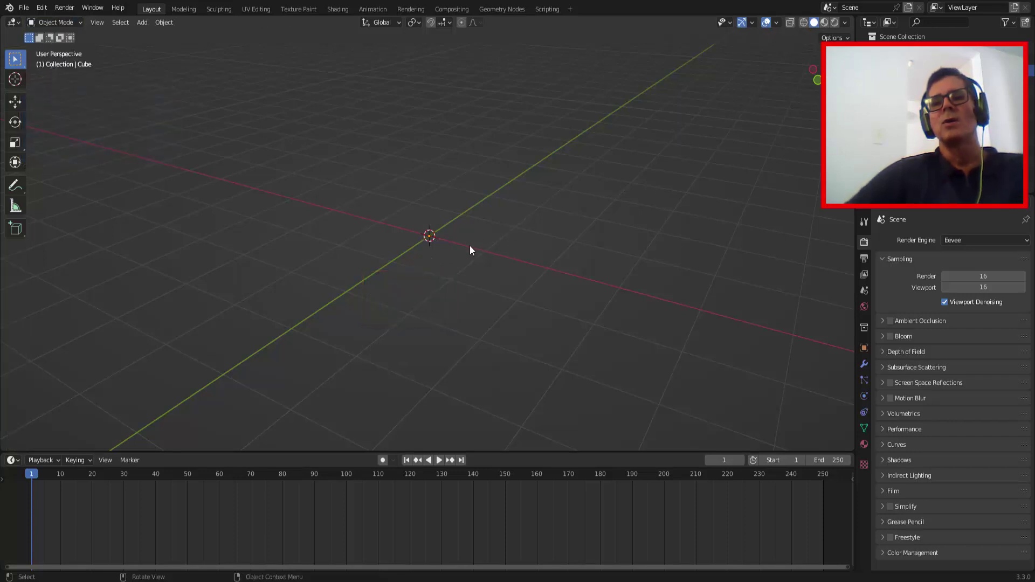
- With auto keying on, record keyframes by moving the merged point freehand during playback, stop playback and return to frame 1
key(g)
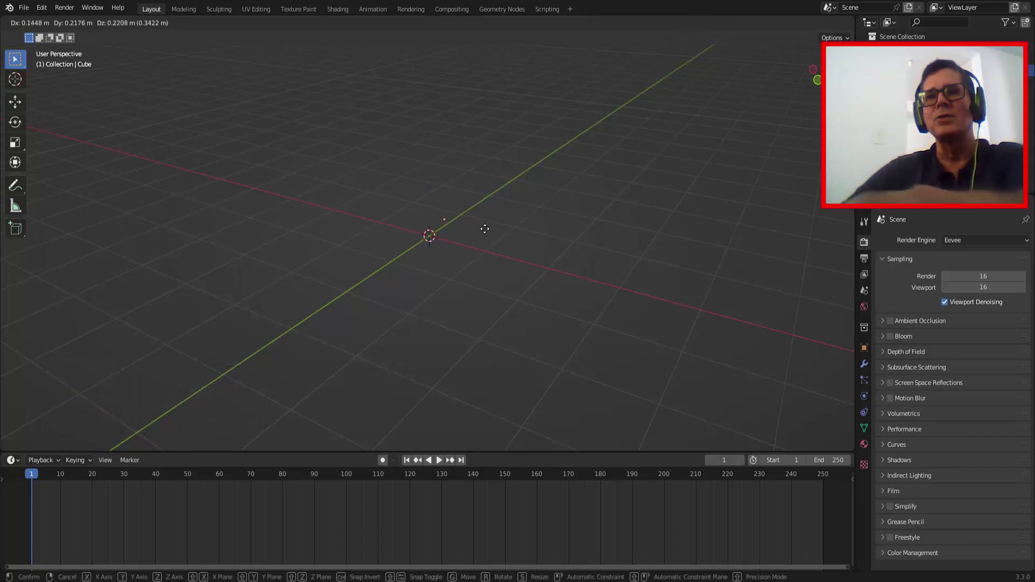
key(Escape)
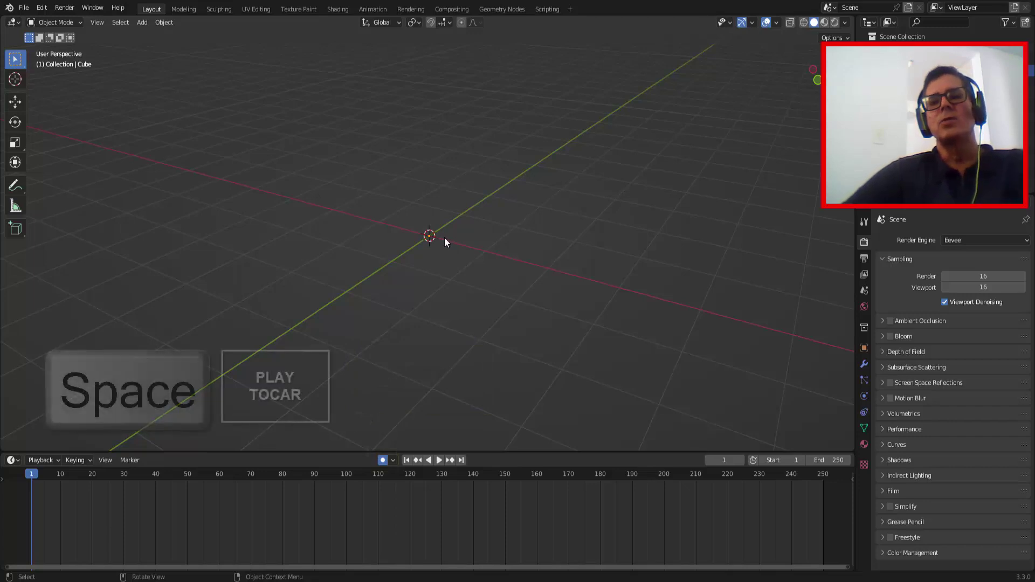
key(space)
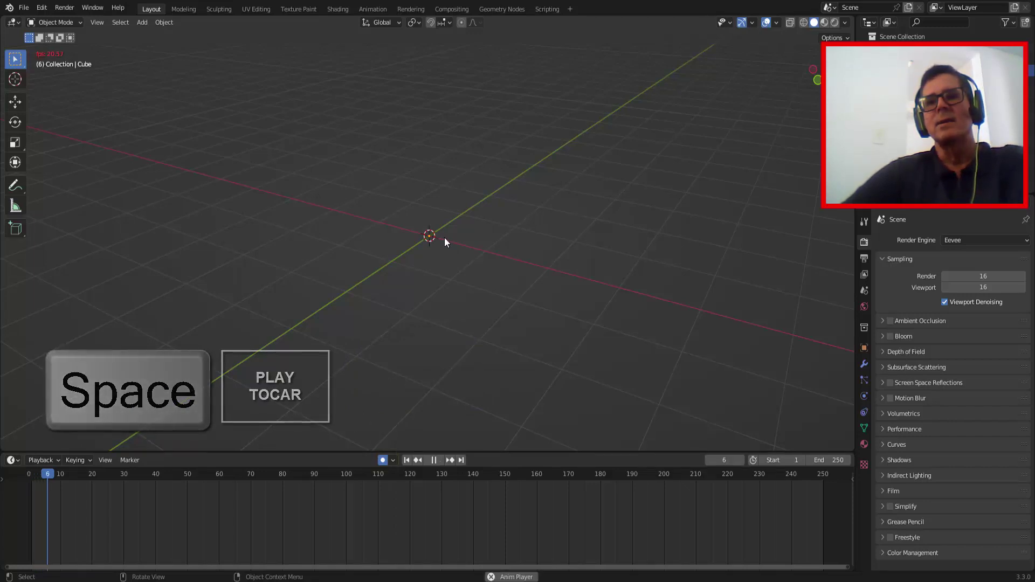
key(g)
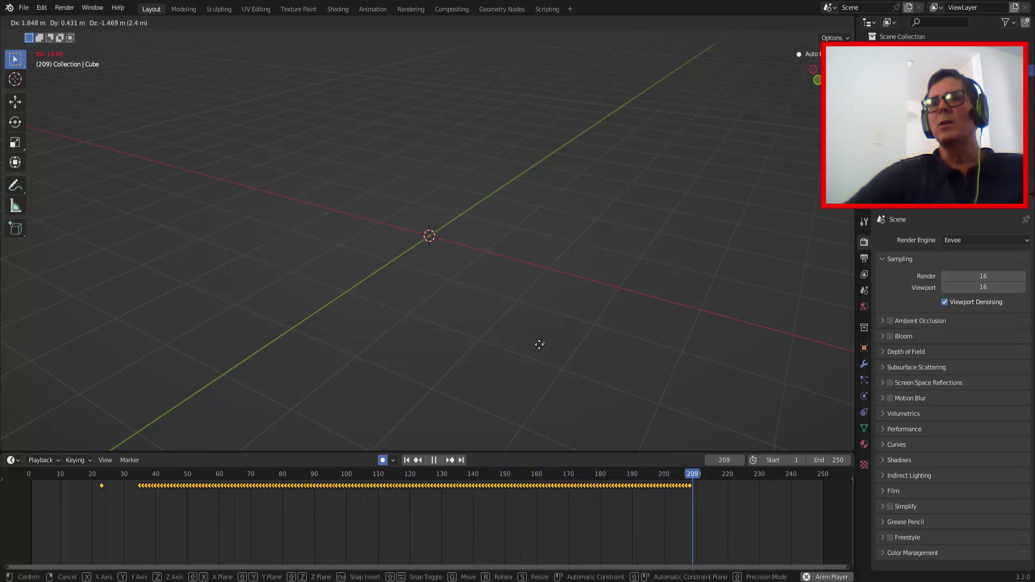
click(376, 344)
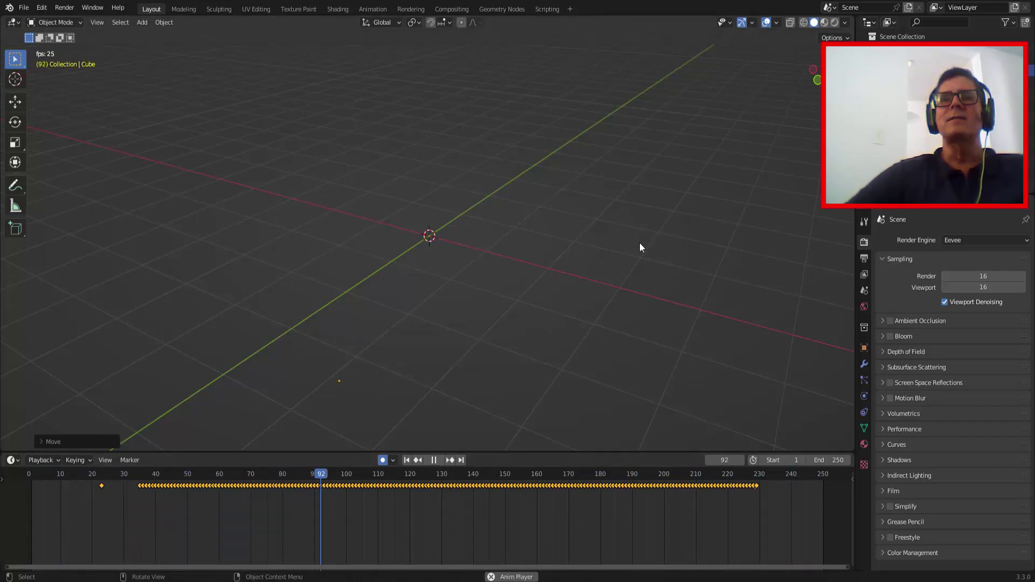
click(434, 460)
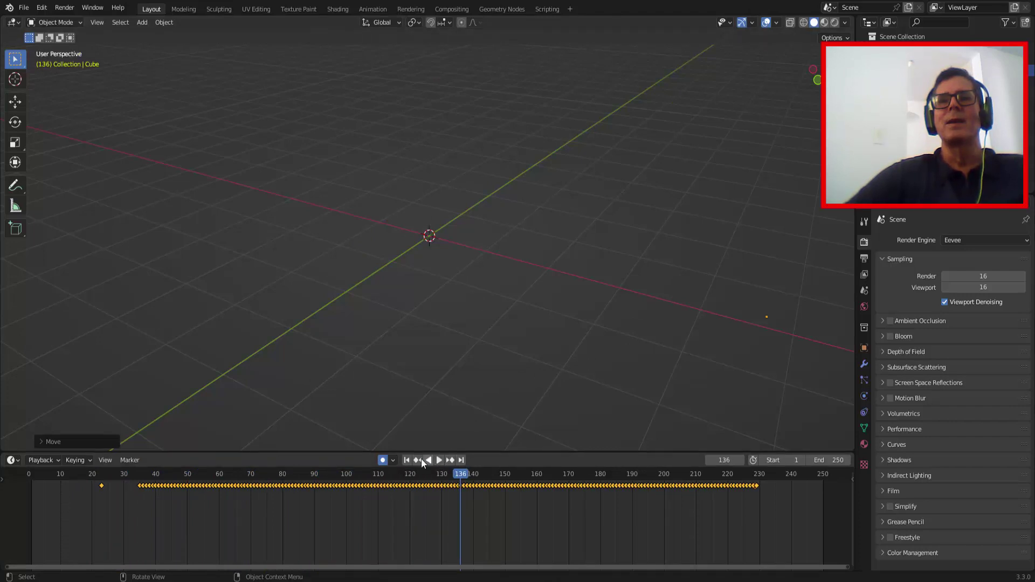
click(408, 460)
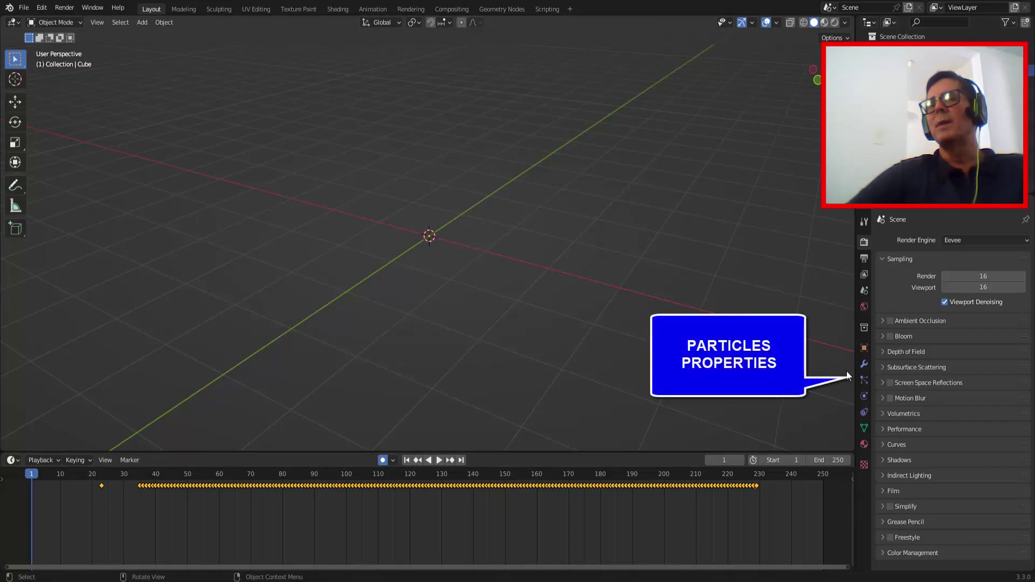
- Add an emitter particle system to the point and set its particle Number to 3000
click(865, 380)
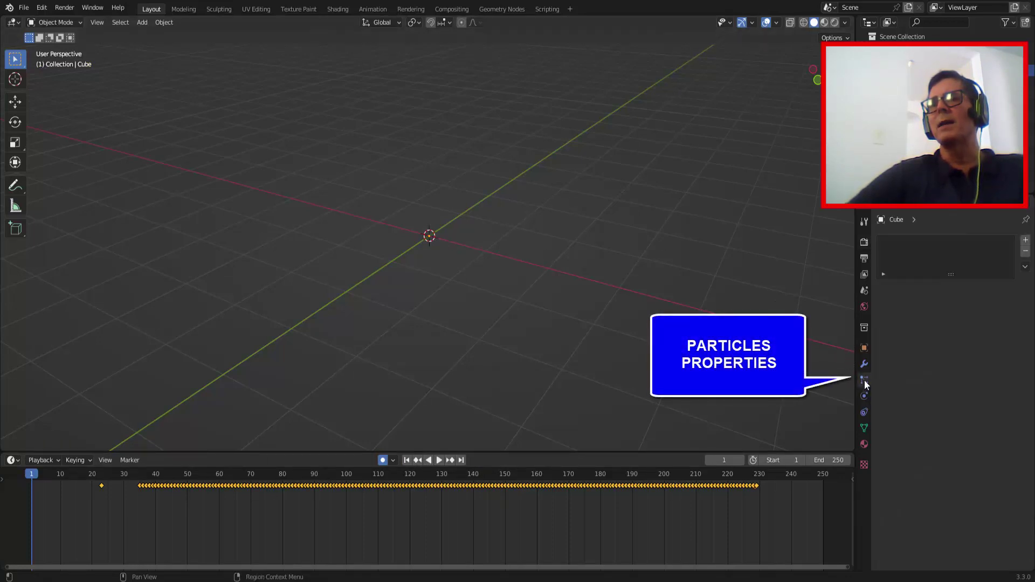
click(1026, 241)
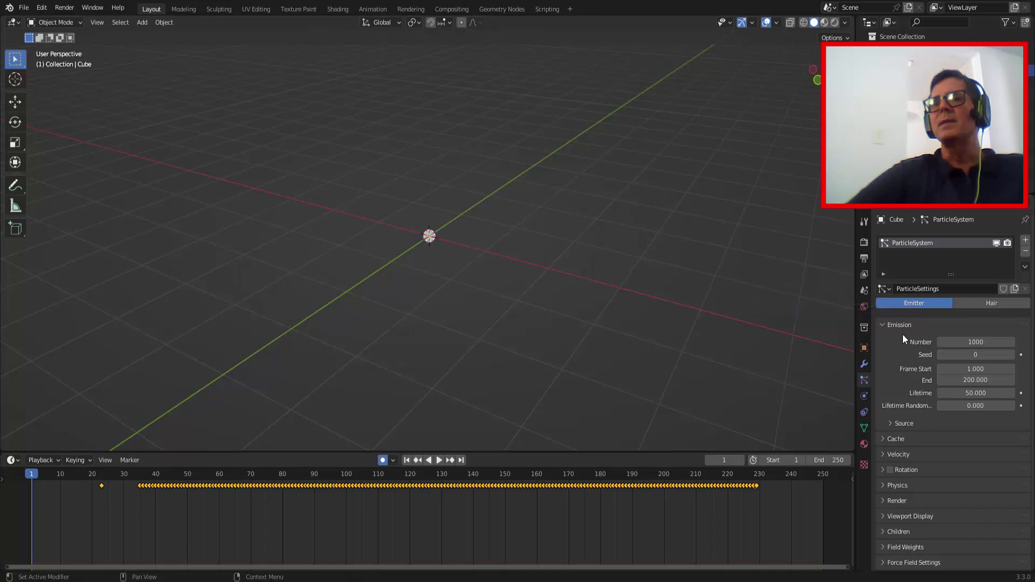
click(976, 342)
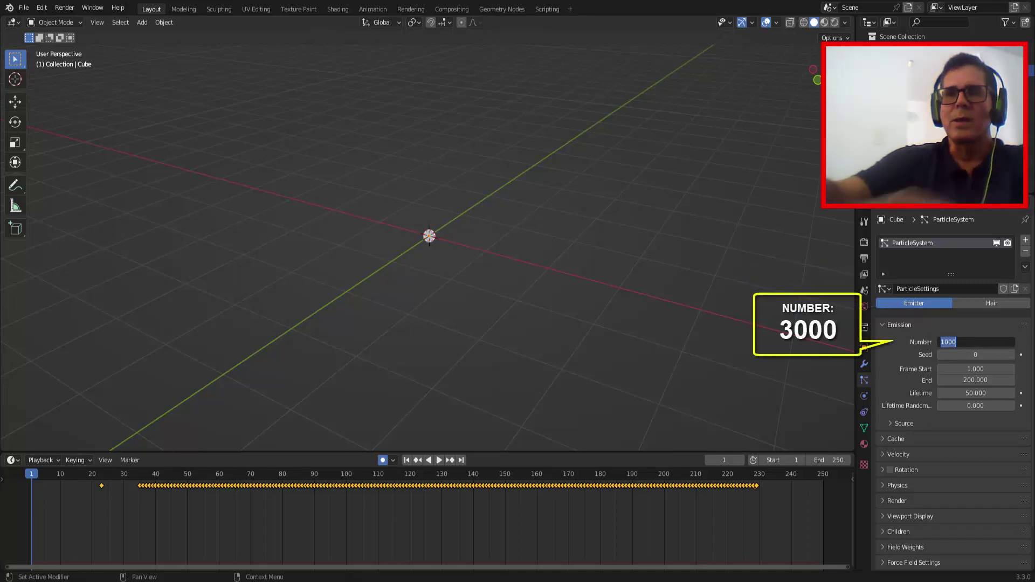
text(3000)
key(Return)
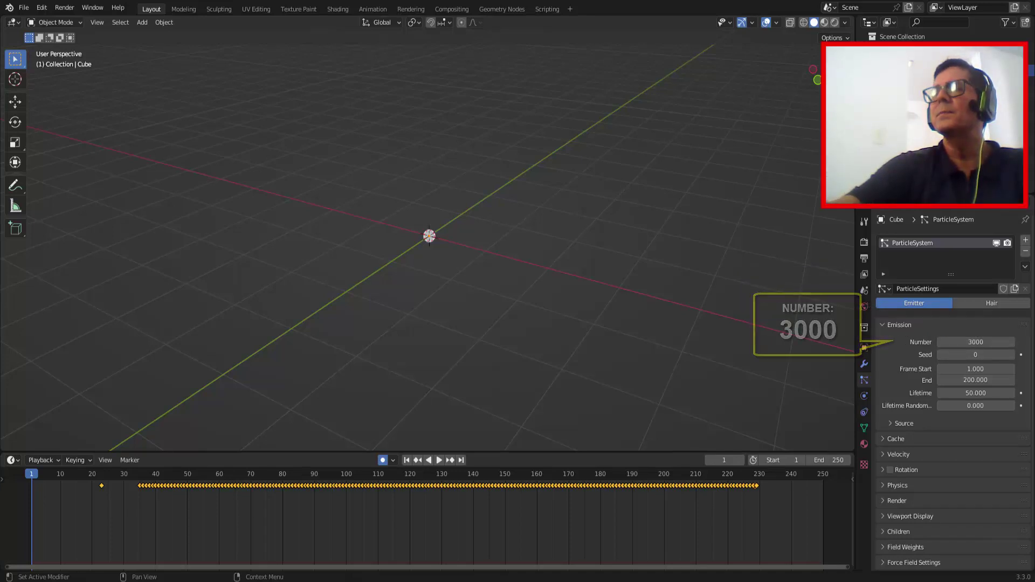
- Set the particle emission to Frame Start -40, End 250 and Lifetime 20
click(968, 369)
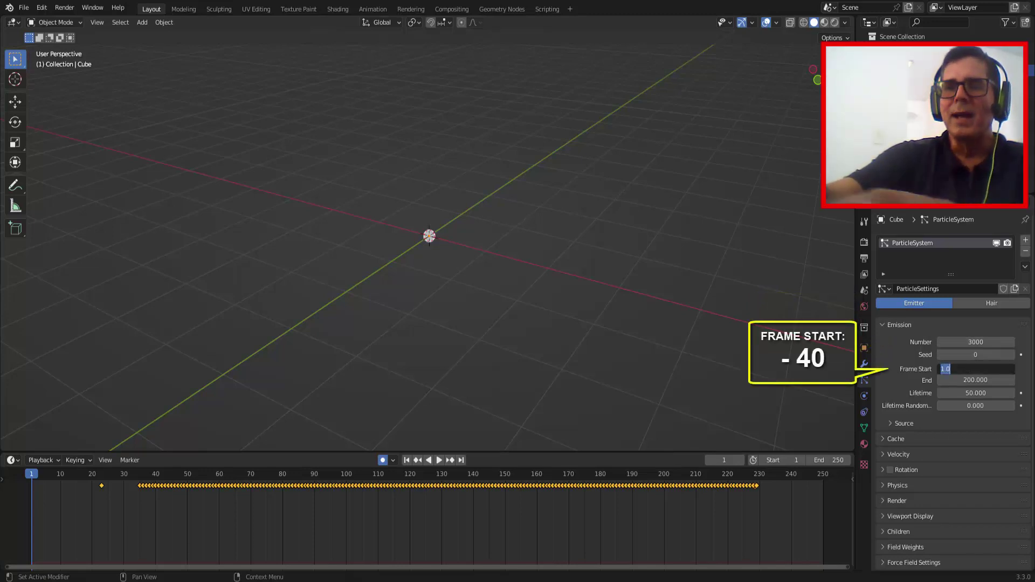
text(-40)
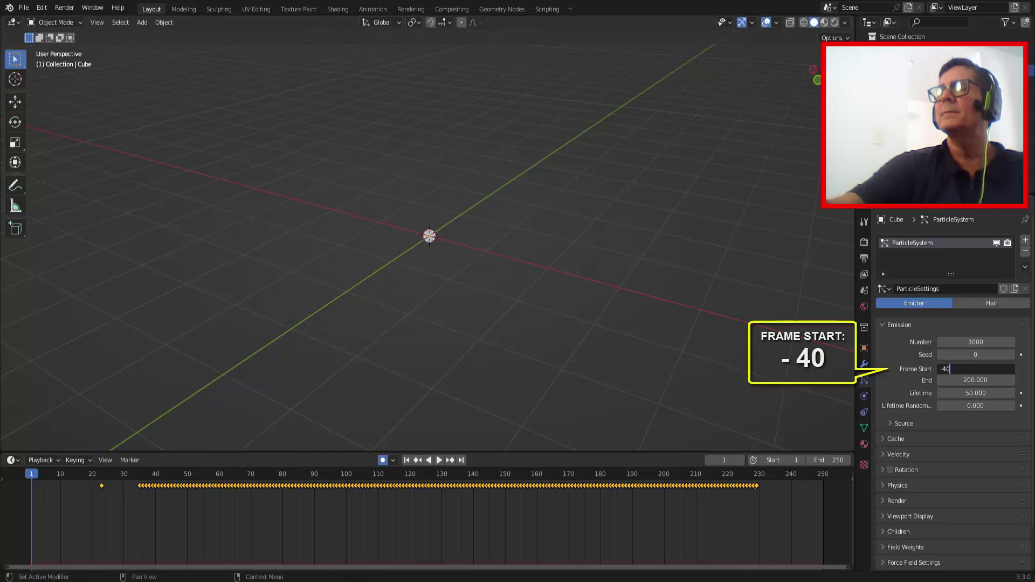
key(Return)
click(965, 381)
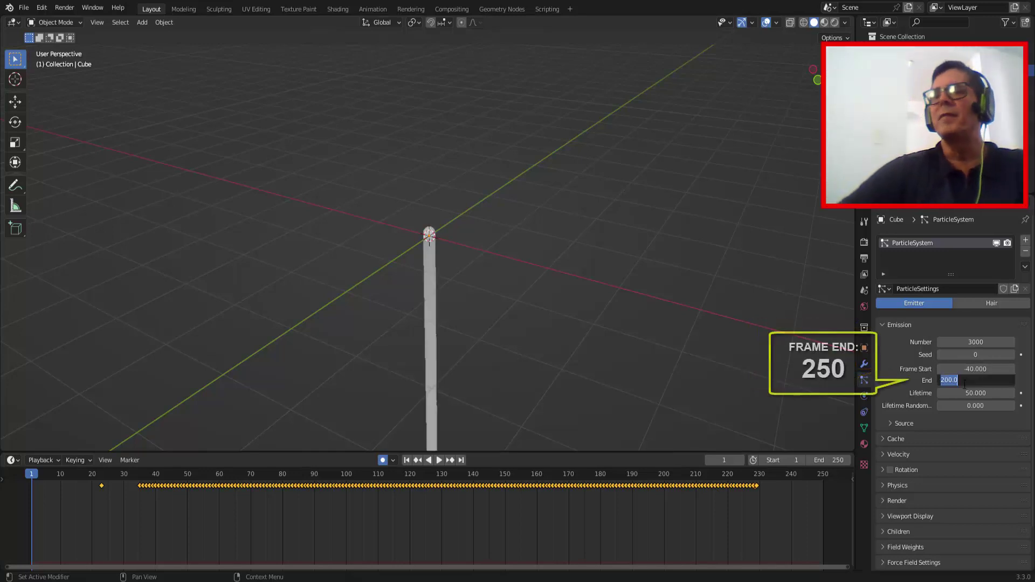
text(250)
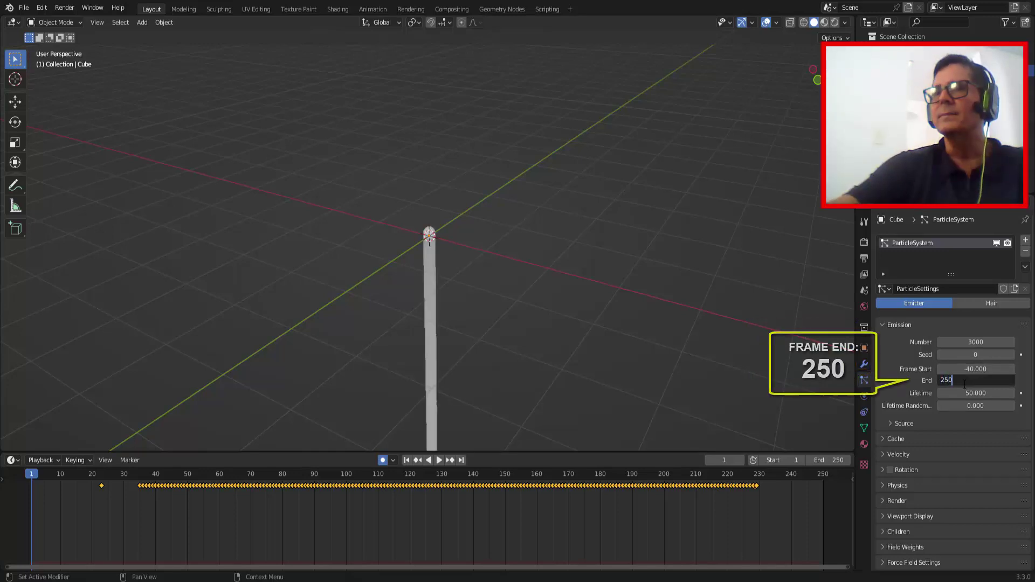
key(Return)
click(953, 394)
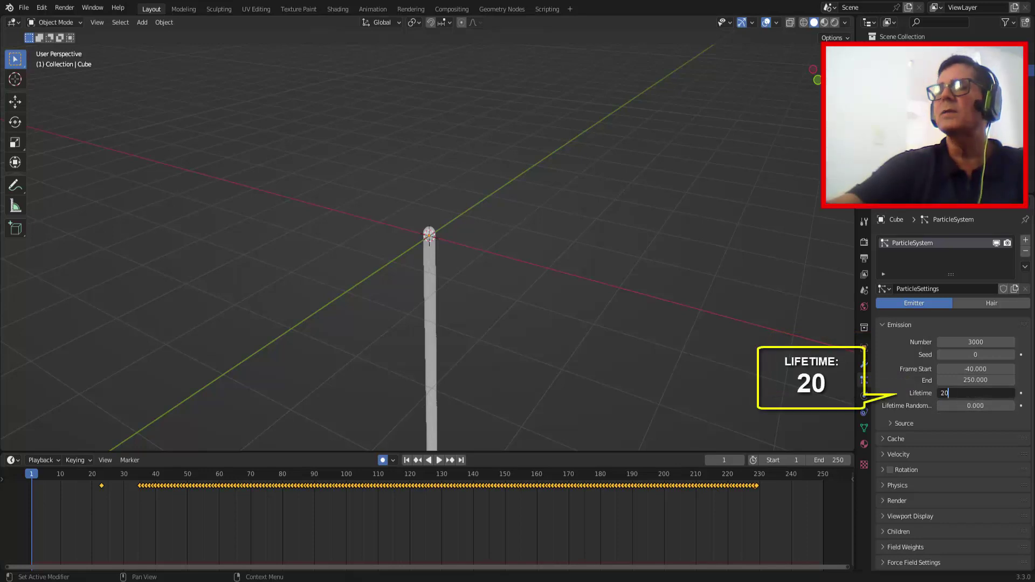
key(Return)
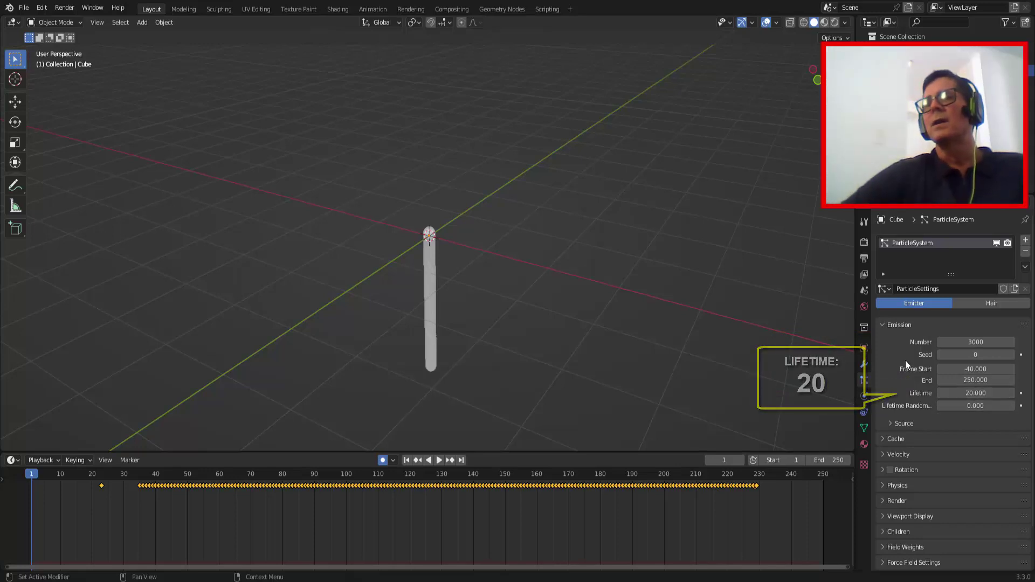
click(885, 325)
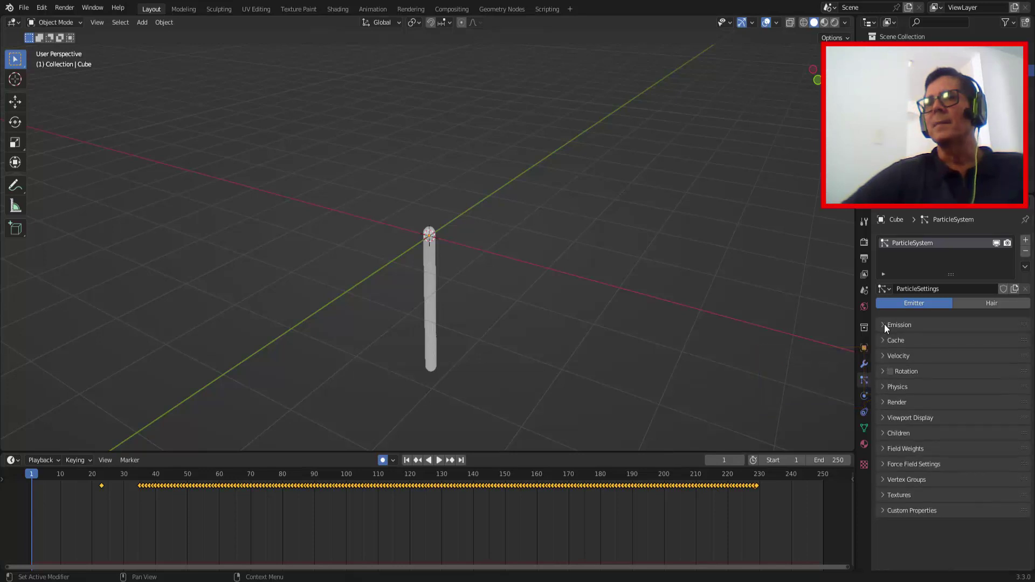
- Set the particle system's Gravity field weight to 0
click(885, 450)
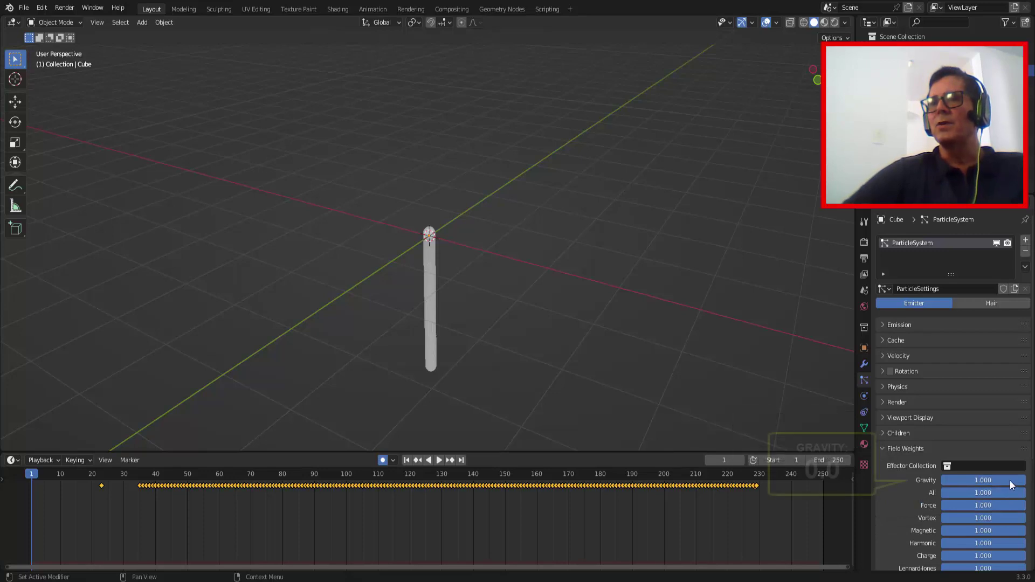
drag(1011, 480, 956, 481)
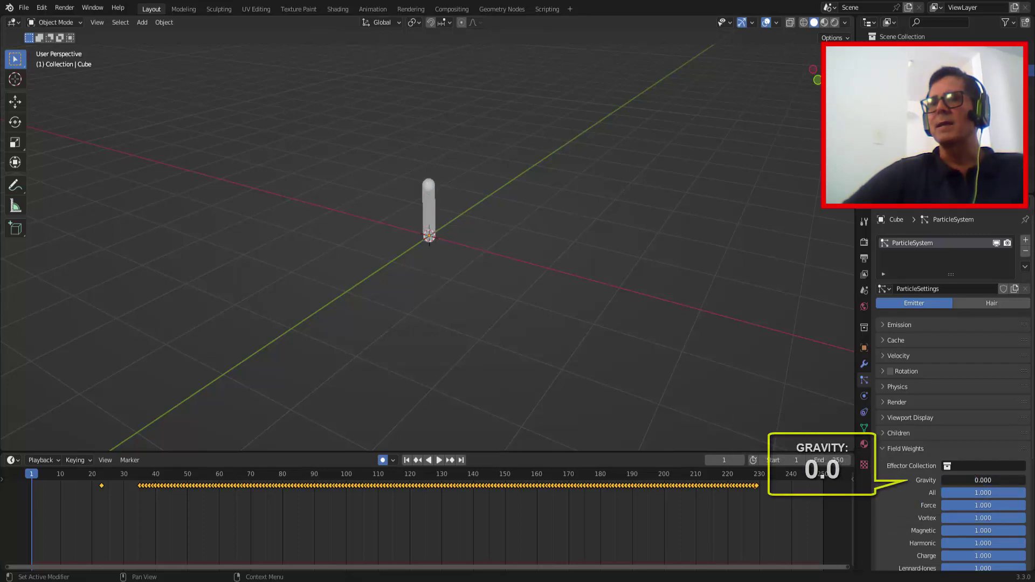
click(882, 449)
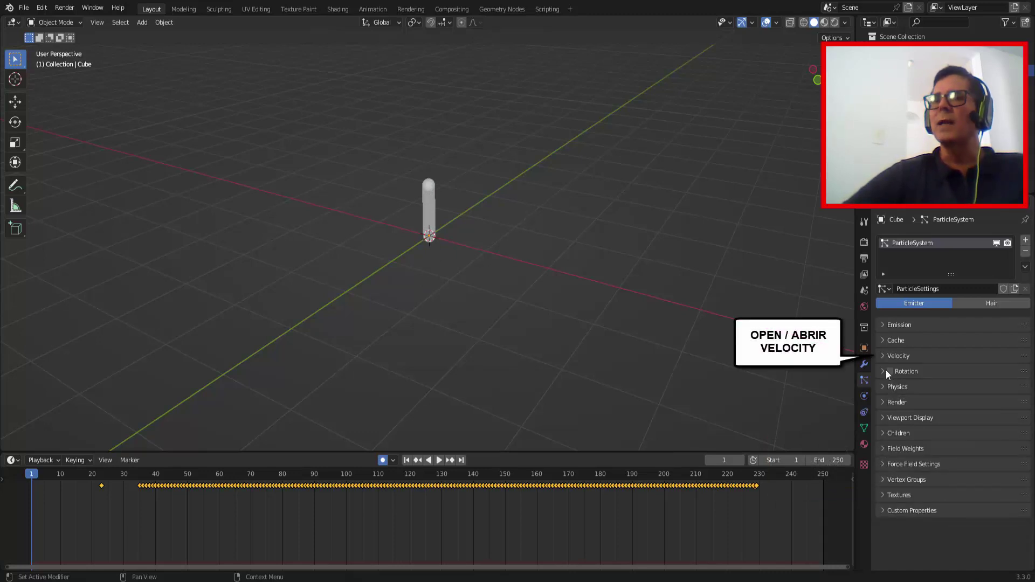
- Set the particles' Normal velocity to 0 m/s and play the animation to preview the particle trail, pausing it partway
click(883, 355)
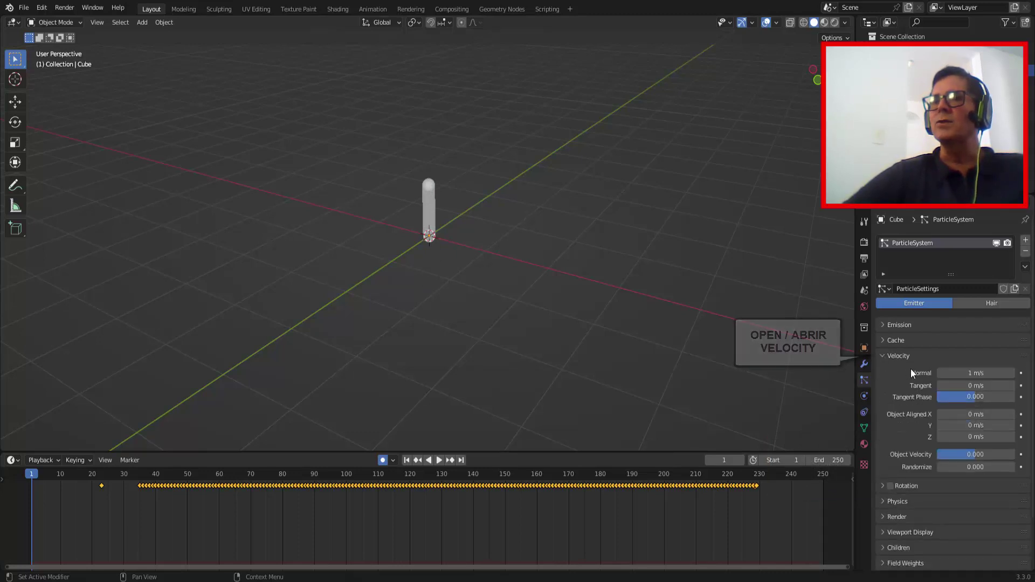
click(978, 374)
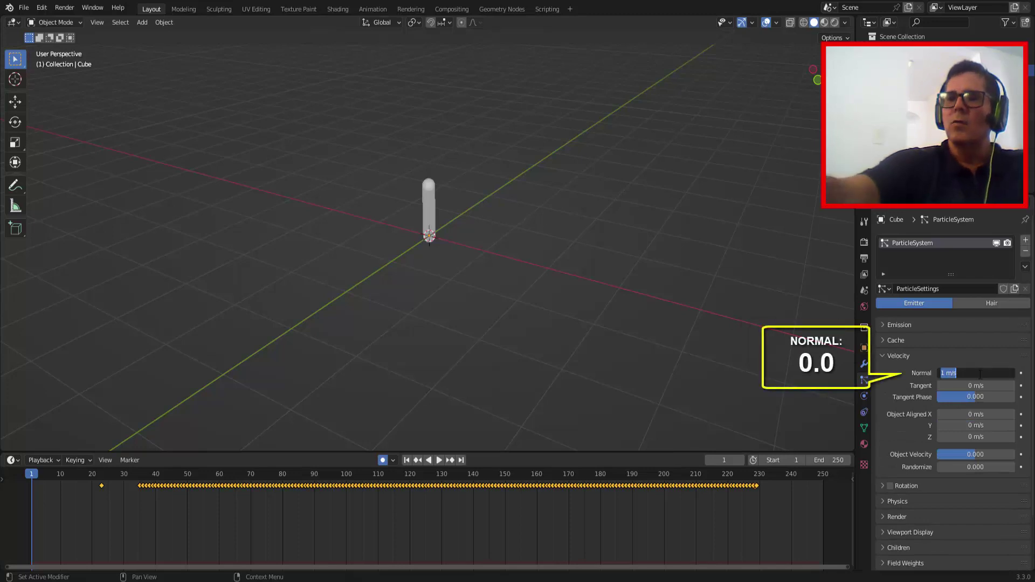
key(Return)
click(438, 460)
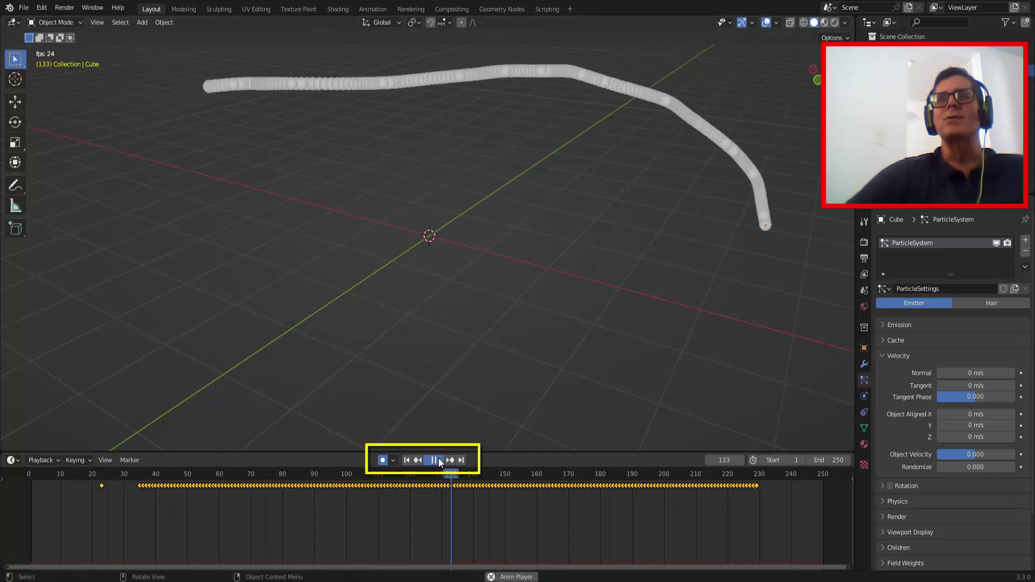
click(438, 460)
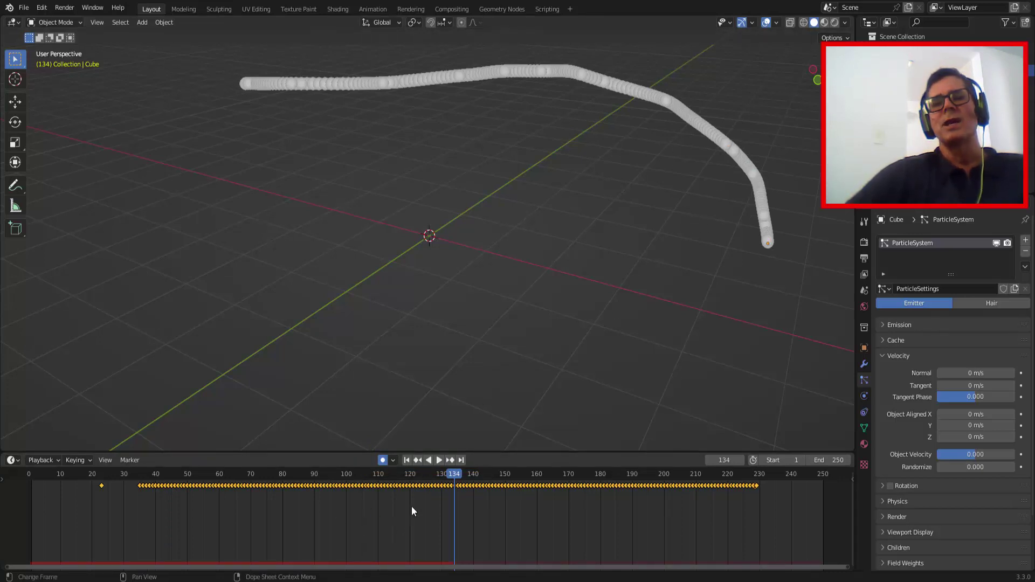
- Smooth the keyframes of the point's recorded motion curves three times in the Graph Editor
click(13, 460)
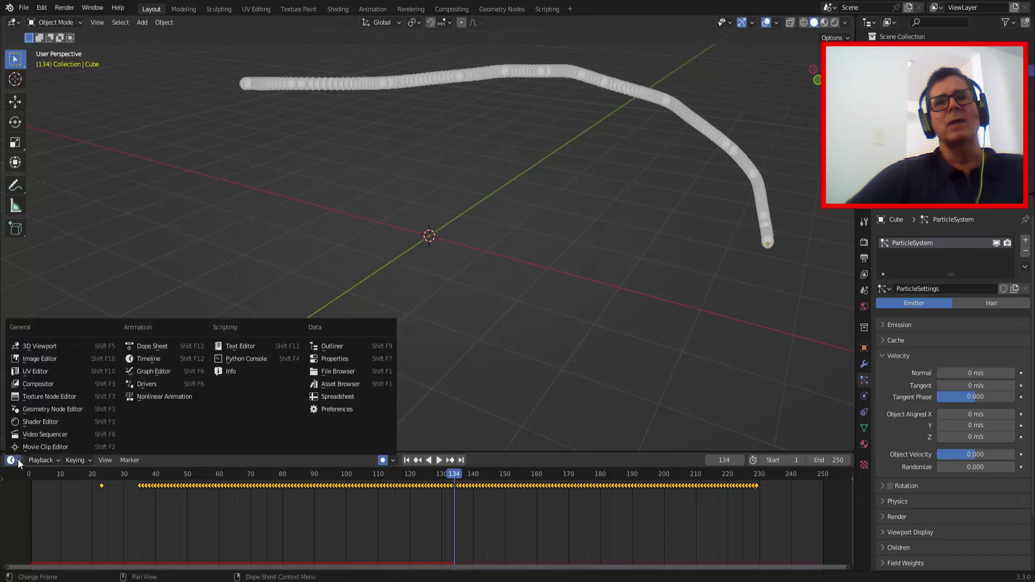
click(151, 372)
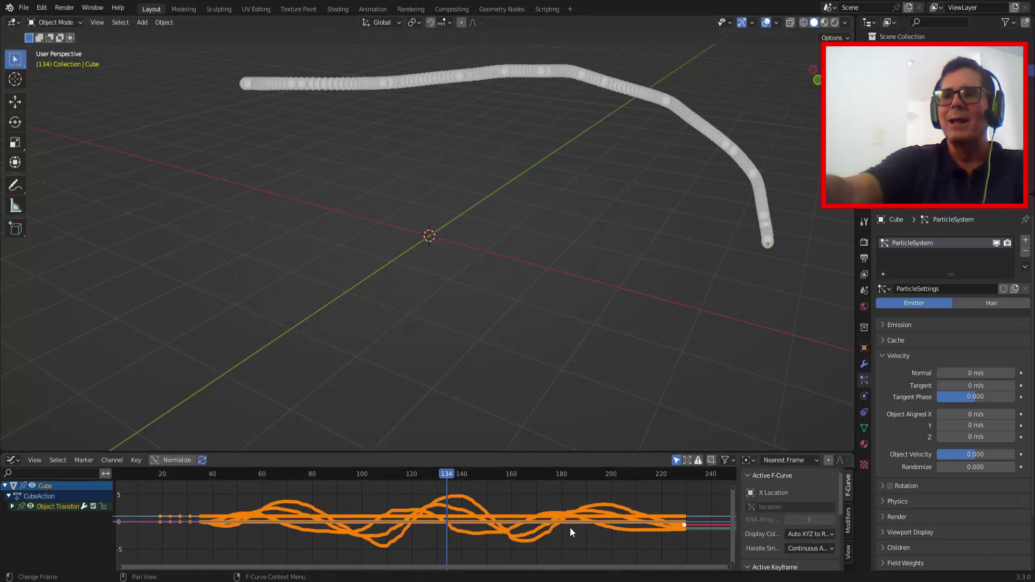
key(alt+o)
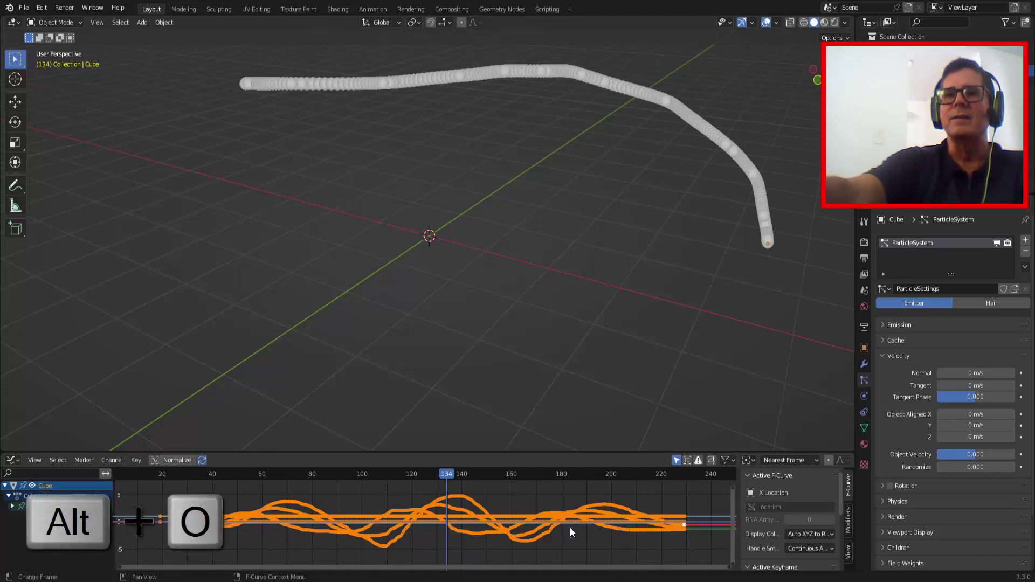
key(alt+o)
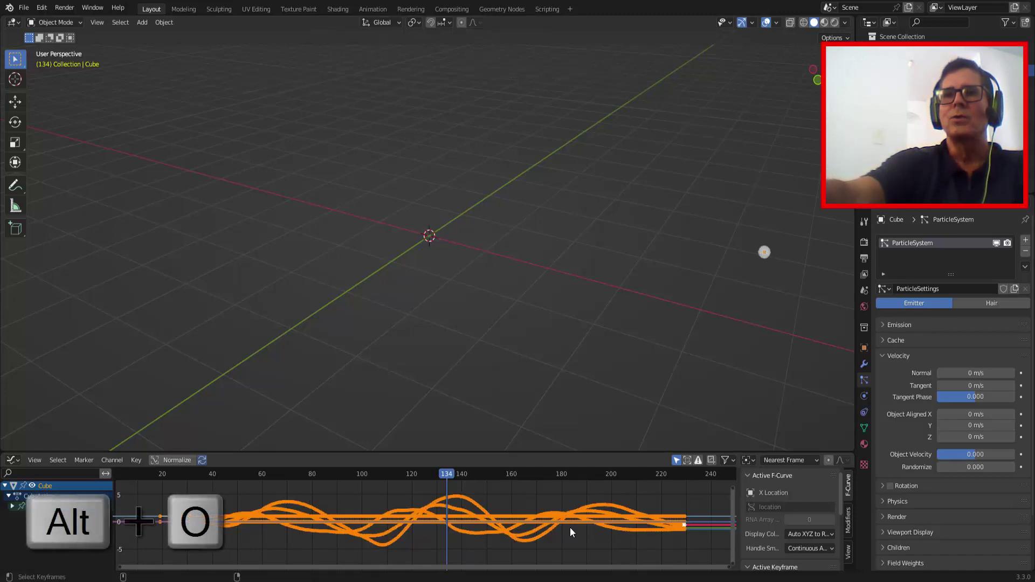
key(alt+o)
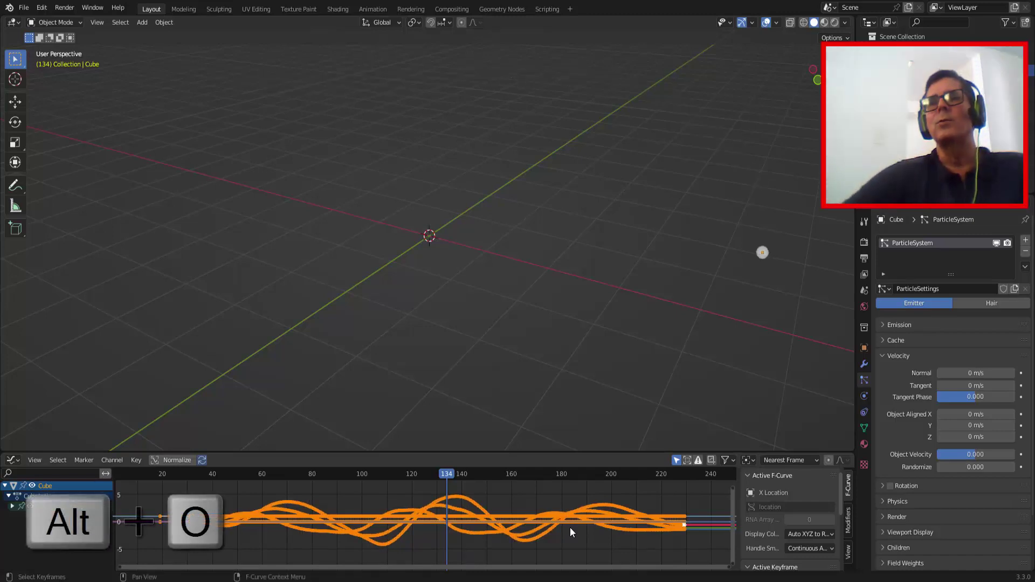
- Return the animation area to the Timeline, scrub through the frames and go back to frame 1
click(10, 460)
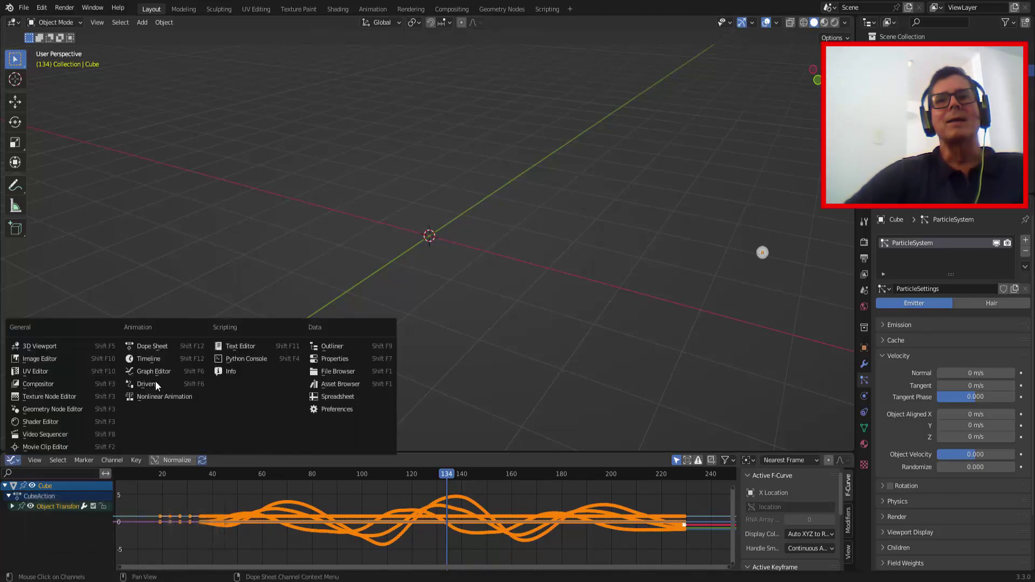
click(176, 358)
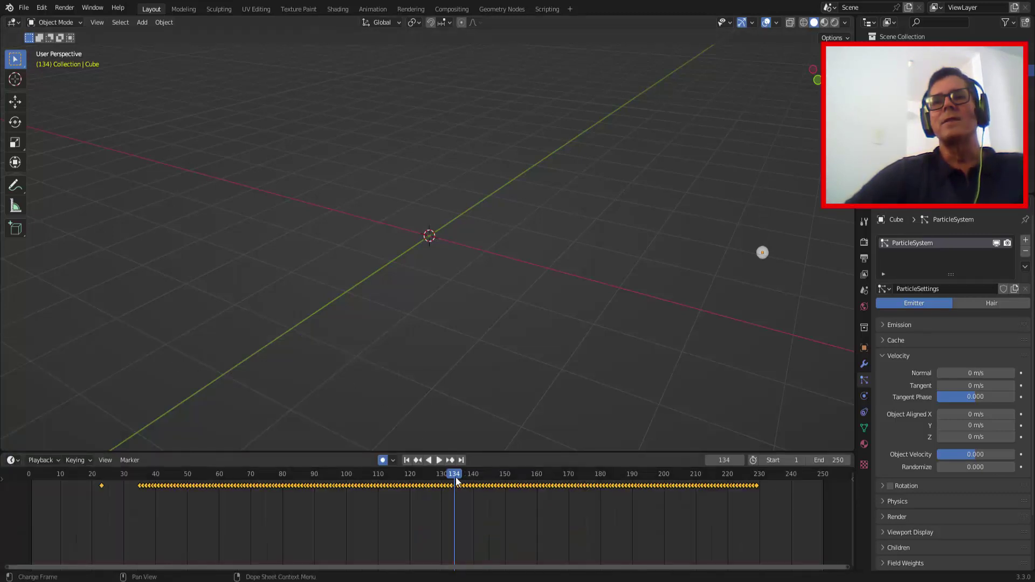
drag(426, 478, 468, 481)
key(shift+Left)
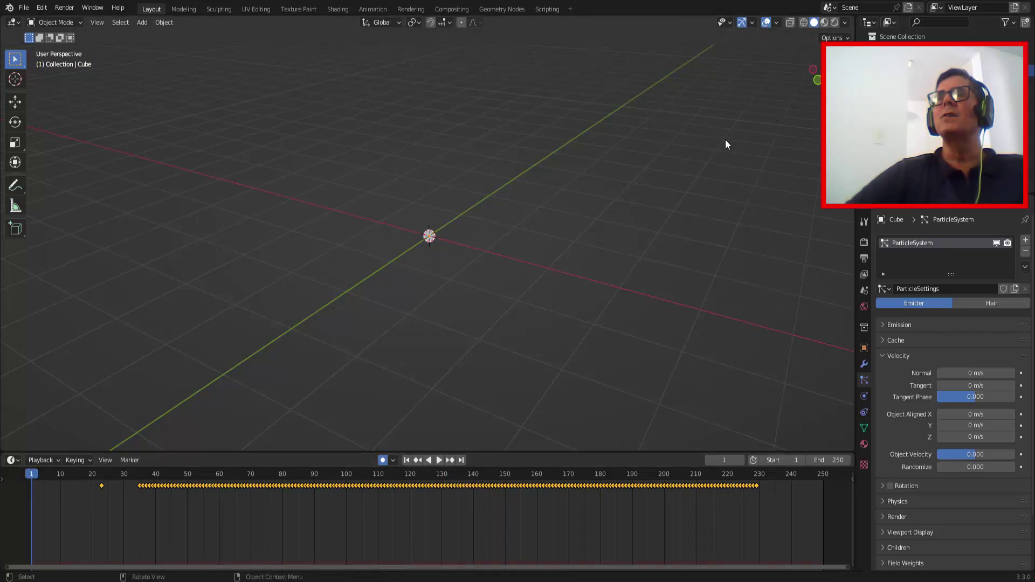
- Switch the viewport to the Right view and add a mesh circle at the origin
click(97, 23)
mouse_move(129, 153)
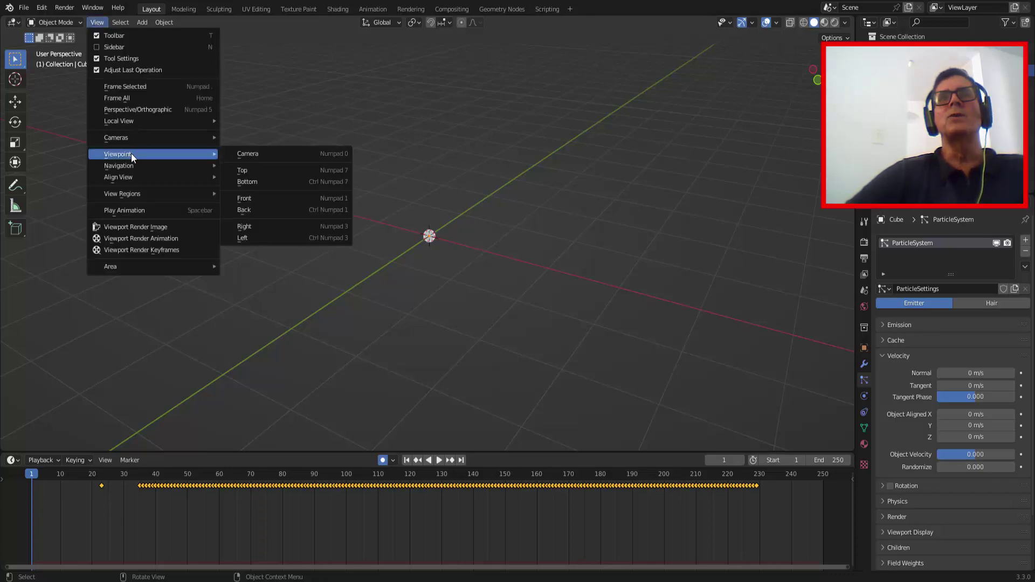
click(292, 227)
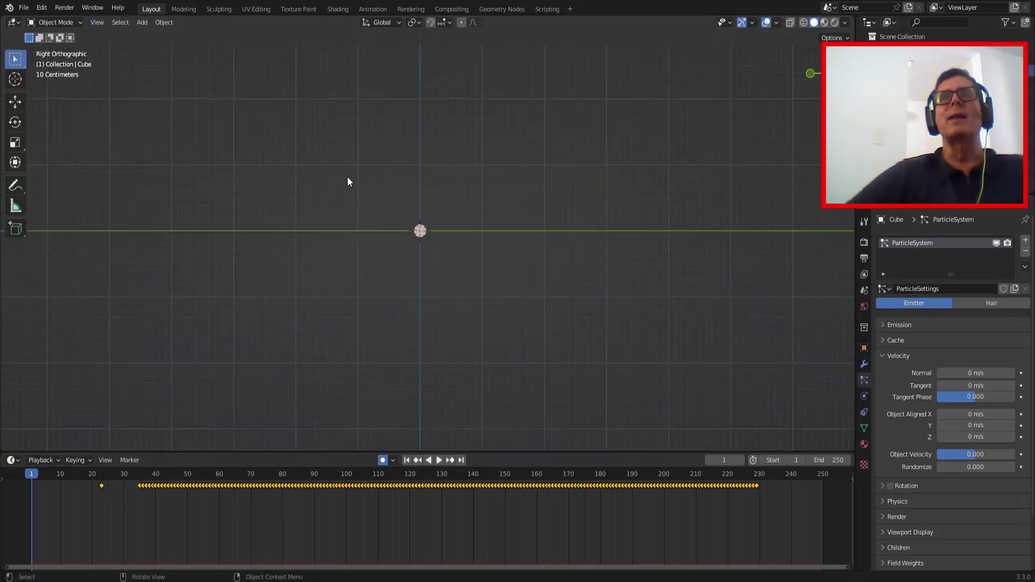
click(142, 22)
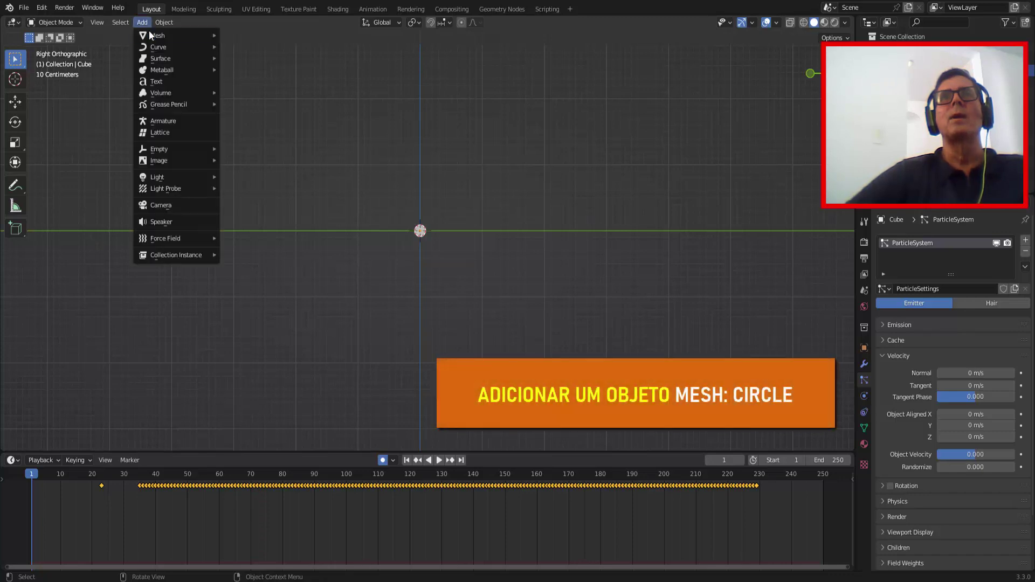
mouse_move(175, 36)
click(267, 58)
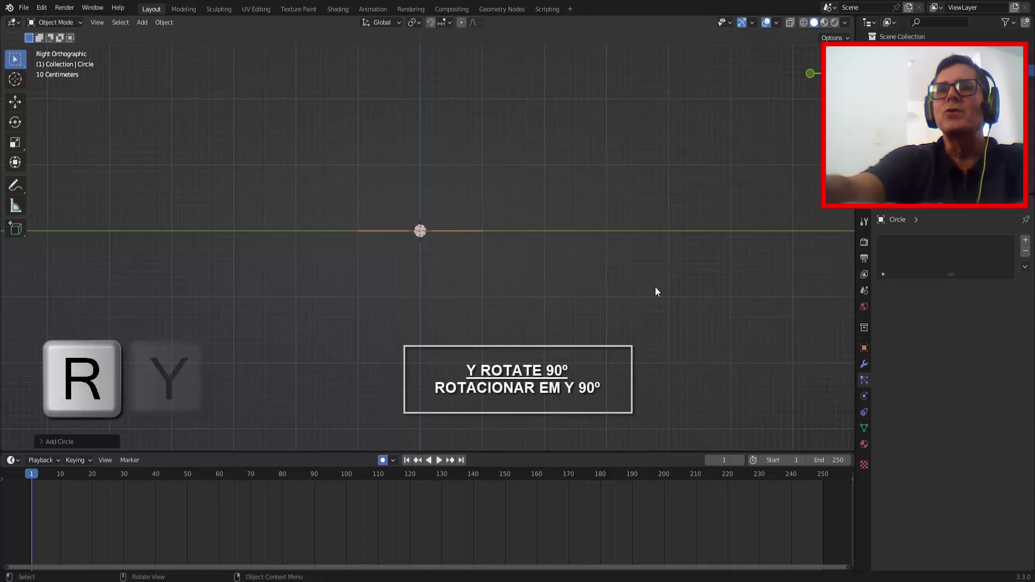
- Rotate the new circle 90° about the global Y axis
key(r)
key(y)
key(9)
key(0)
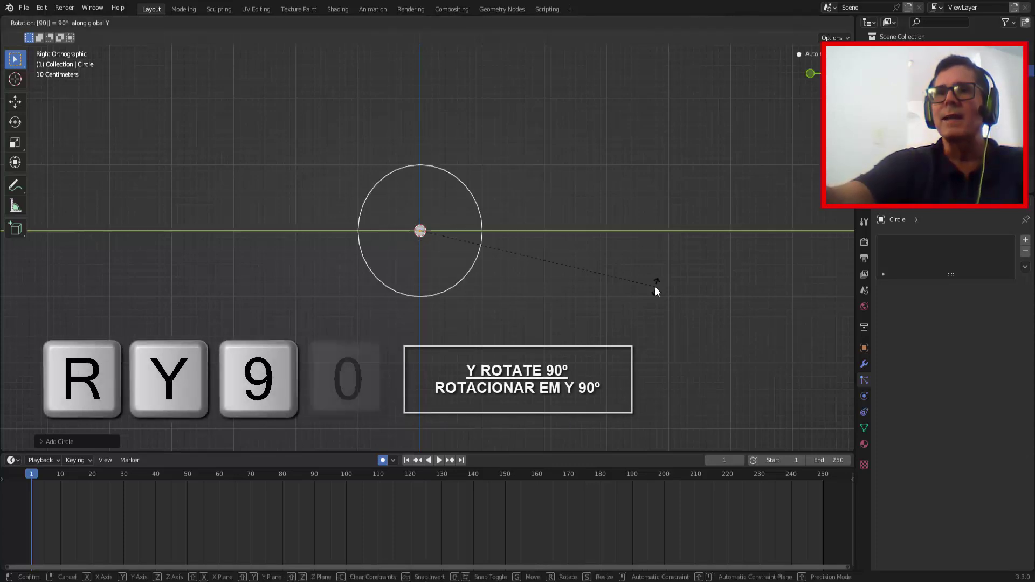
click(655, 289)
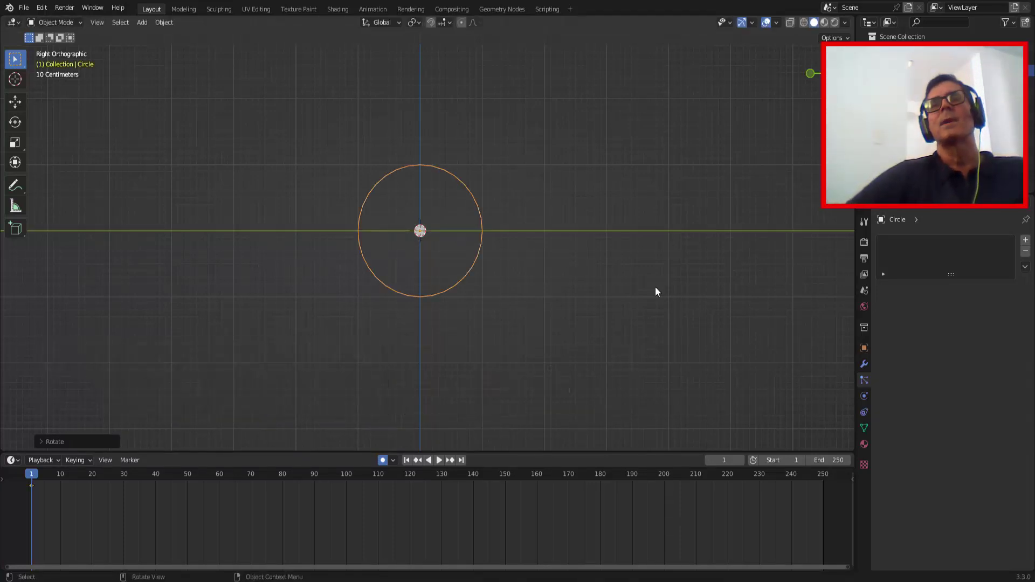
- Fill the circle in Edit Mode by extruding its outline in place and merging it At Center, finishing in Object Mode
click(56, 22)
click(56, 49)
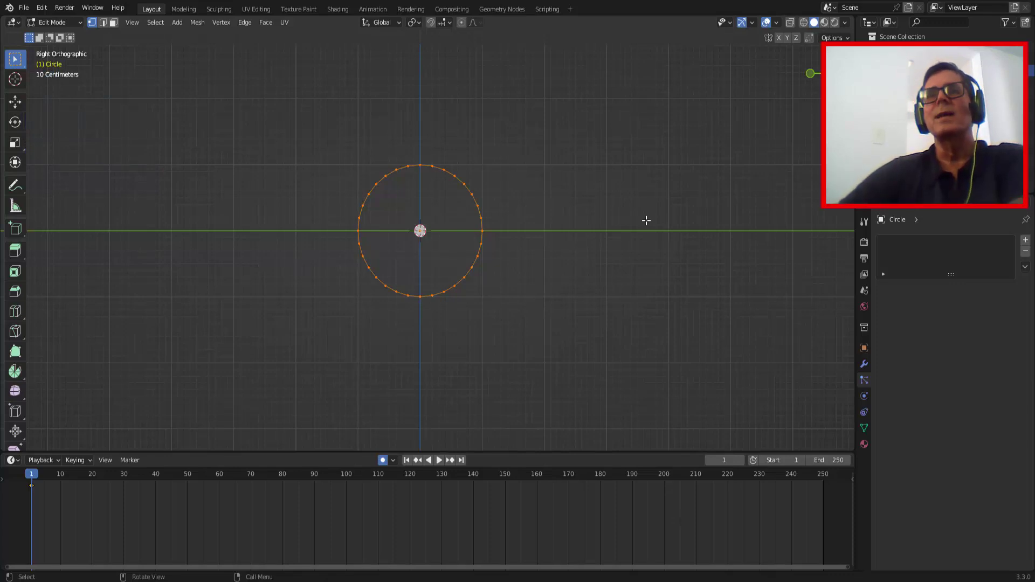
key(e)
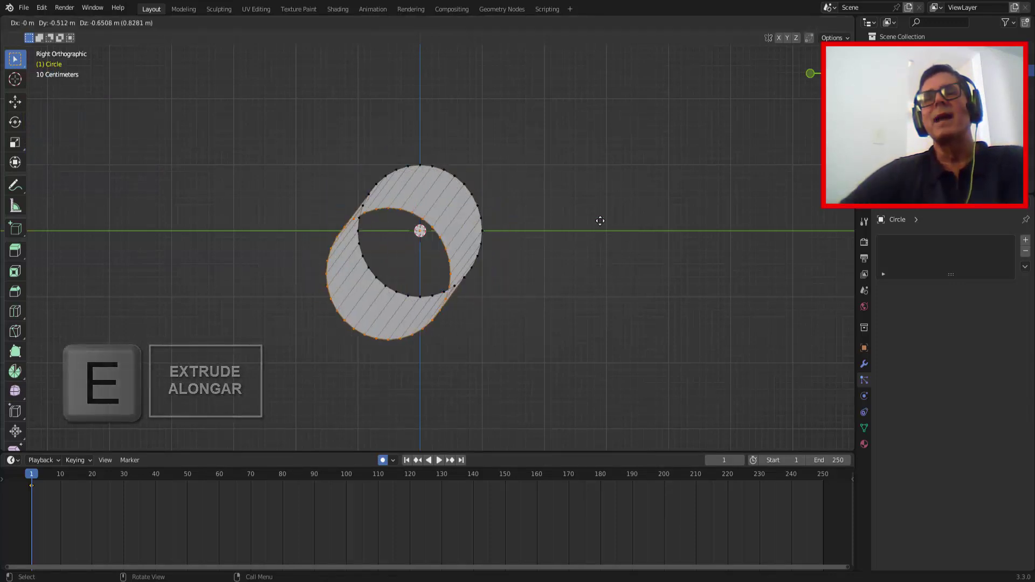
right_click(654, 192)
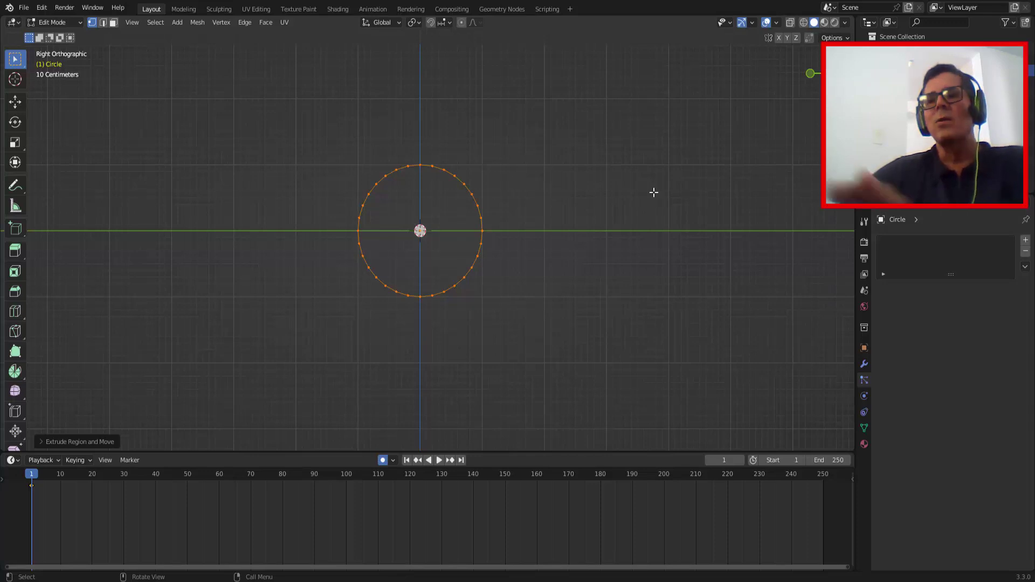
key(m)
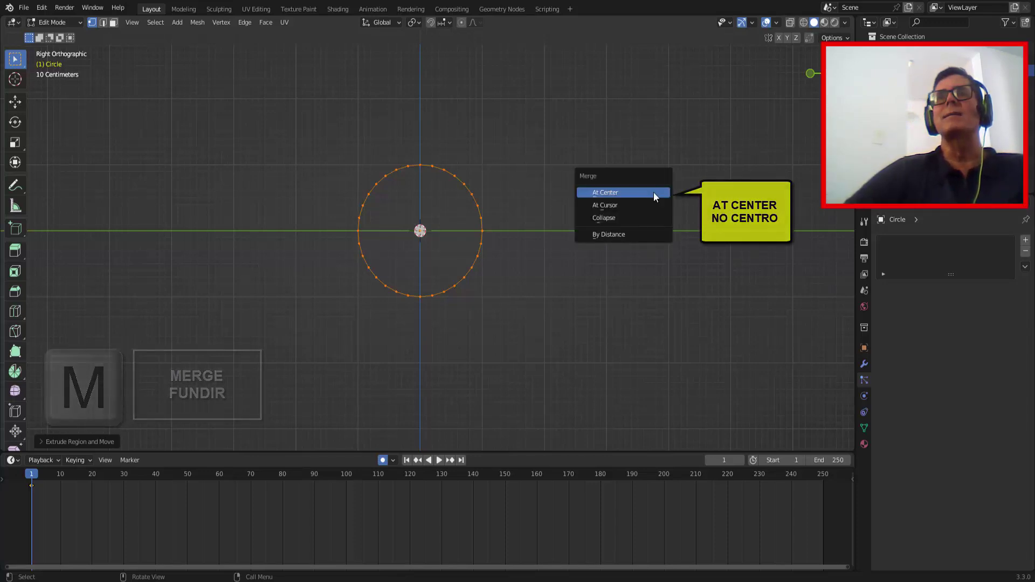
click(654, 192)
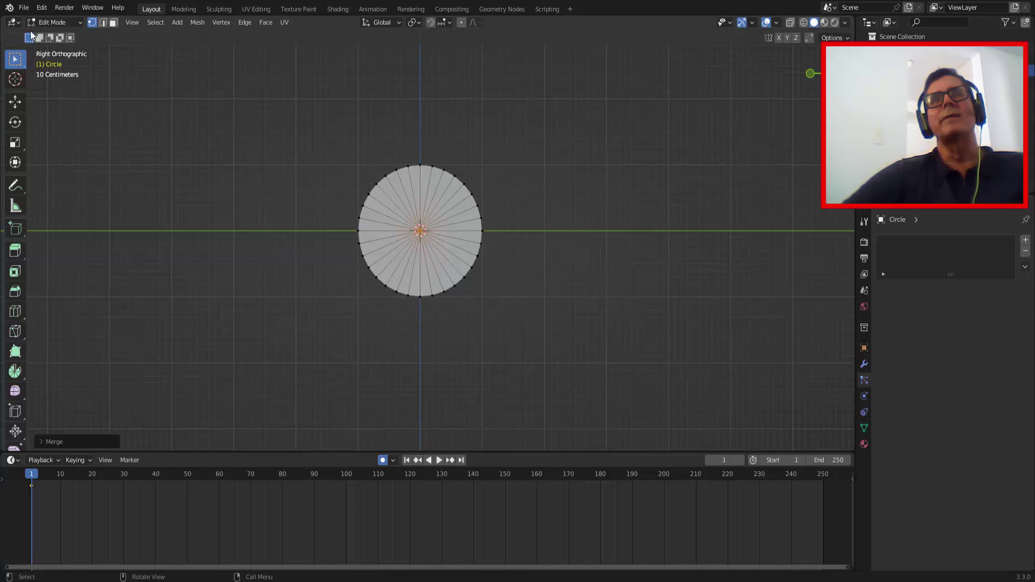
click(45, 22)
click(50, 33)
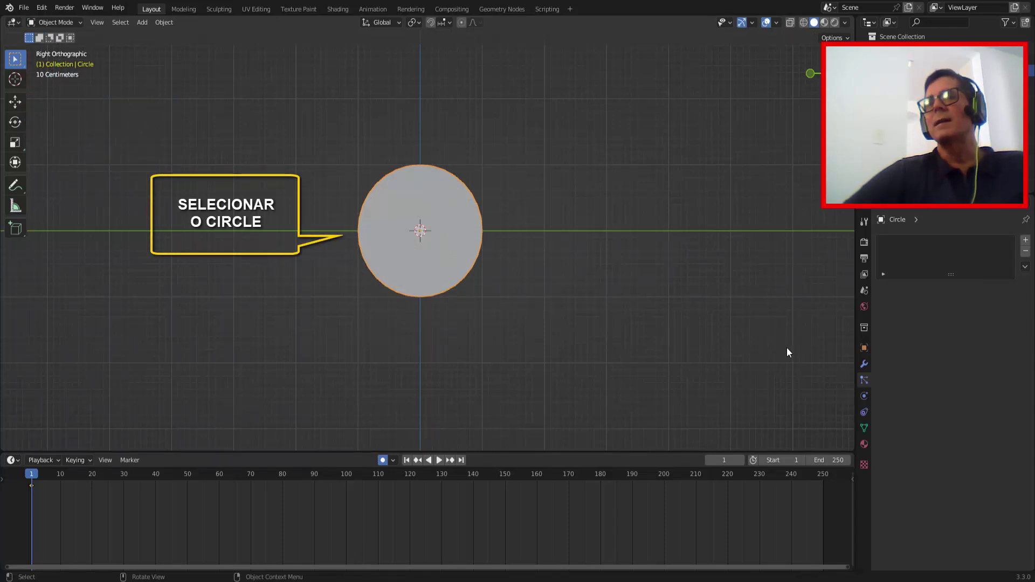
- Add a Subdivision Surface modifier to the circle with Levels Viewport 2 and apply it
click(865, 364)
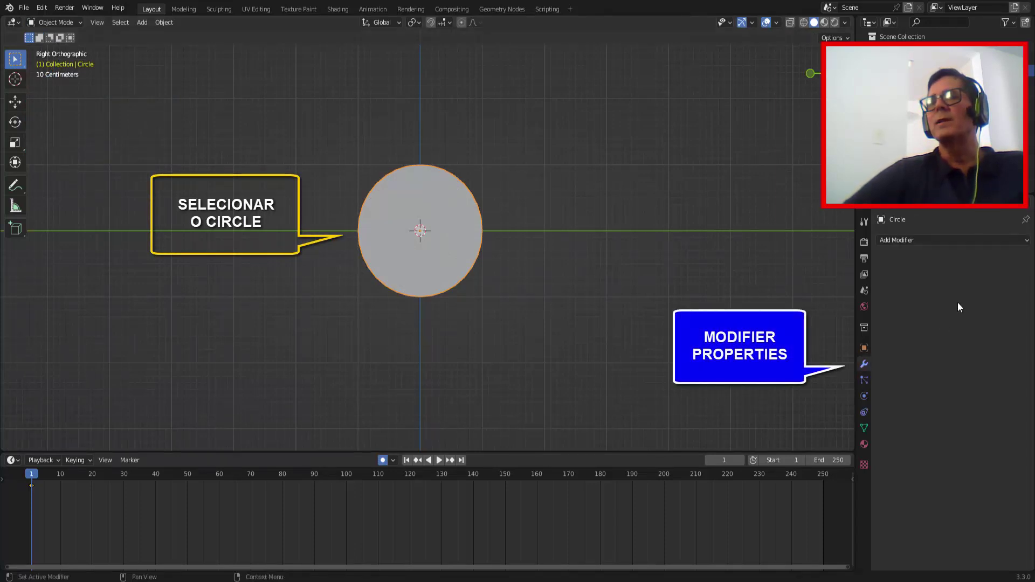
click(933, 240)
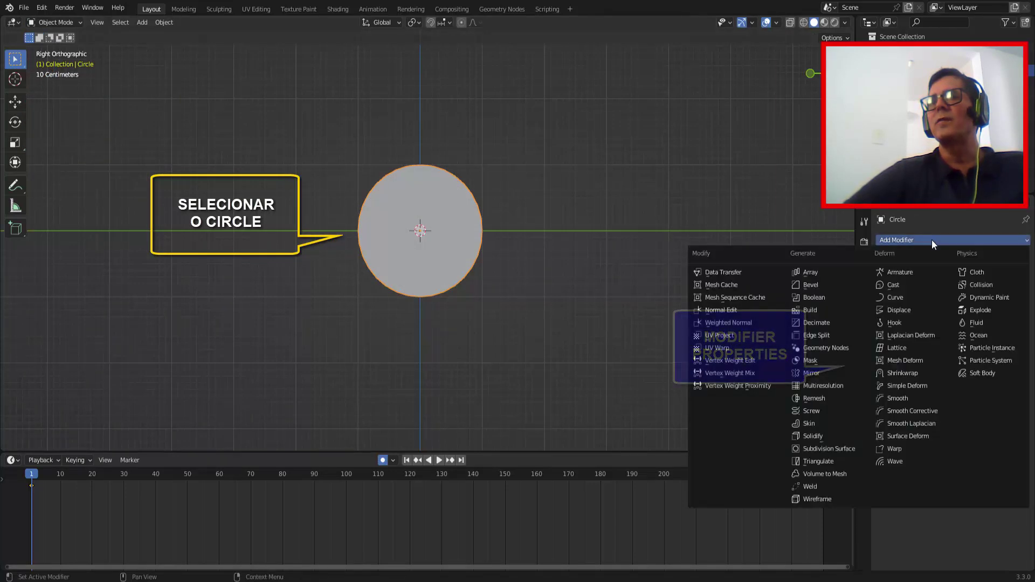
click(850, 449)
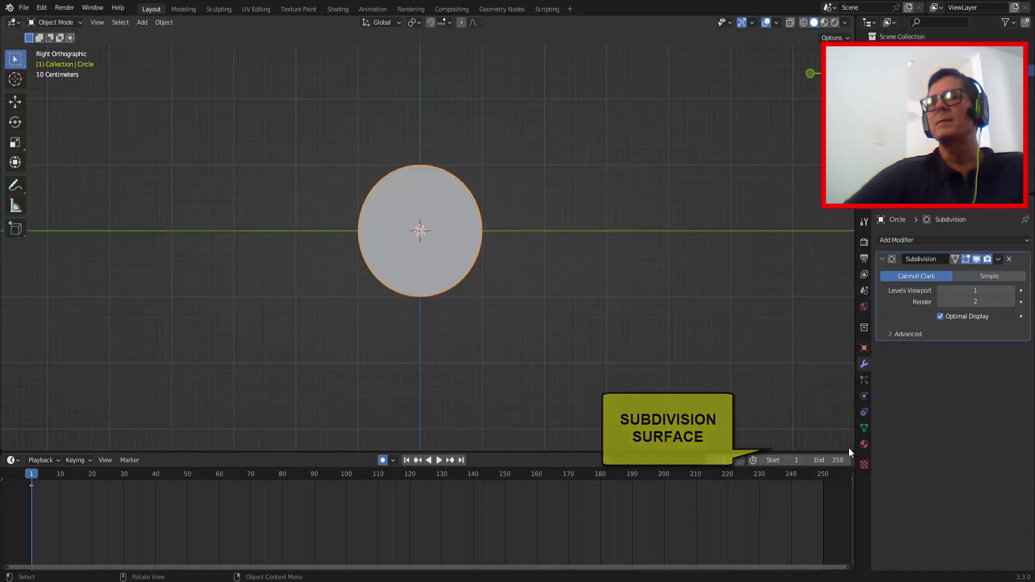
click(1013, 291)
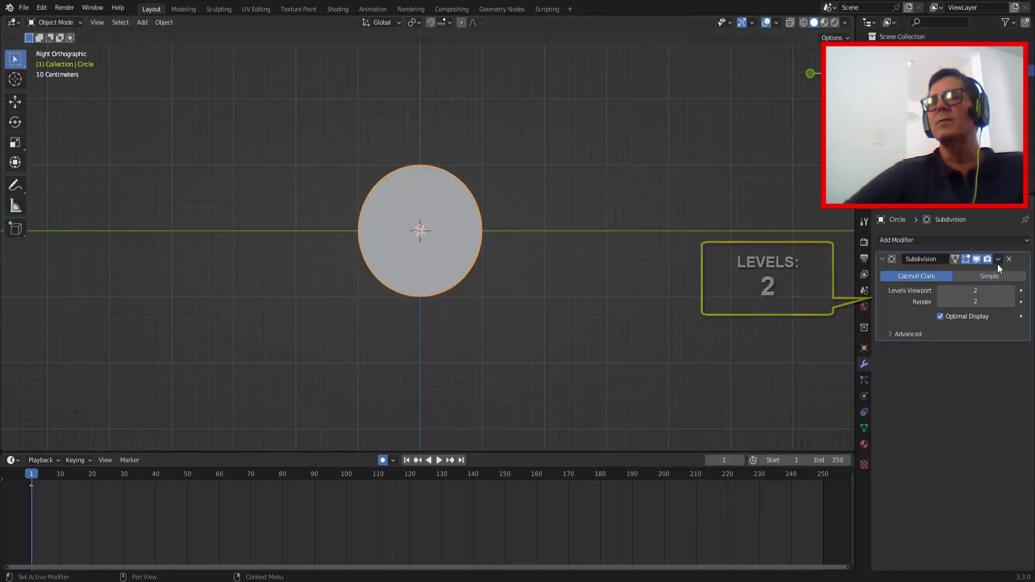
click(997, 261)
click(961, 270)
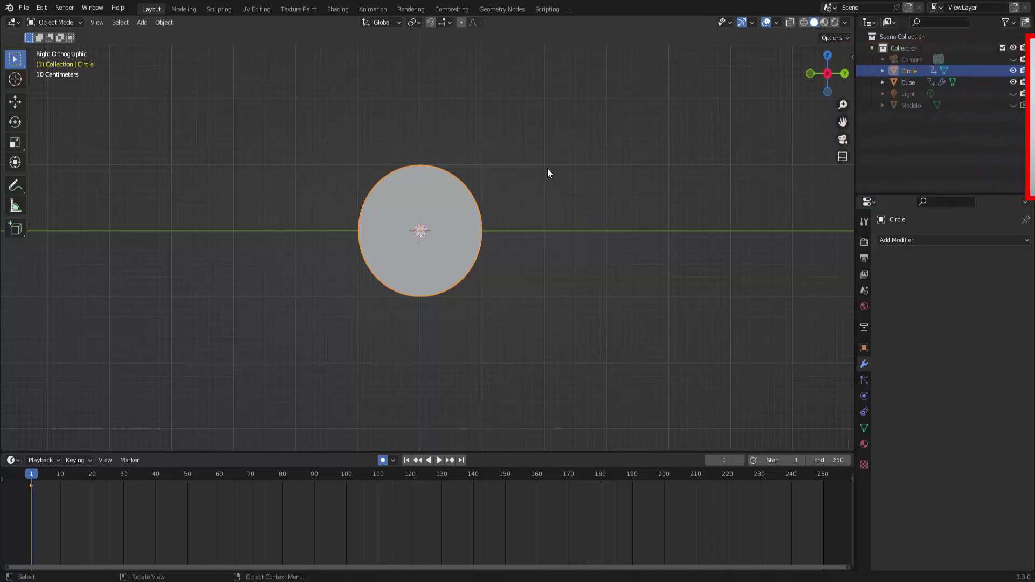
- Hide the circle from the viewport and set the point's particle system to Render As Object
click(1014, 71)
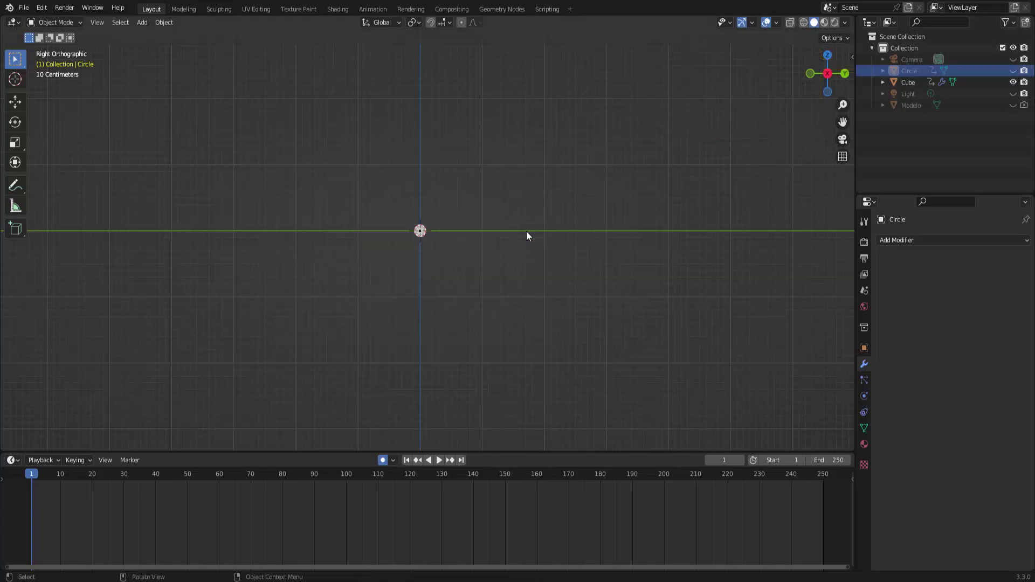
click(421, 232)
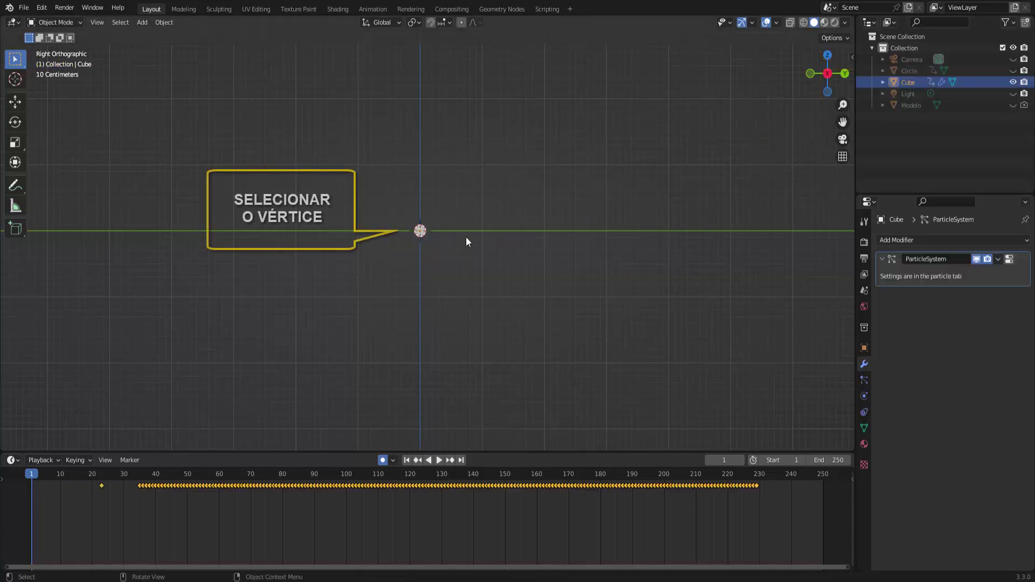
click(864, 380)
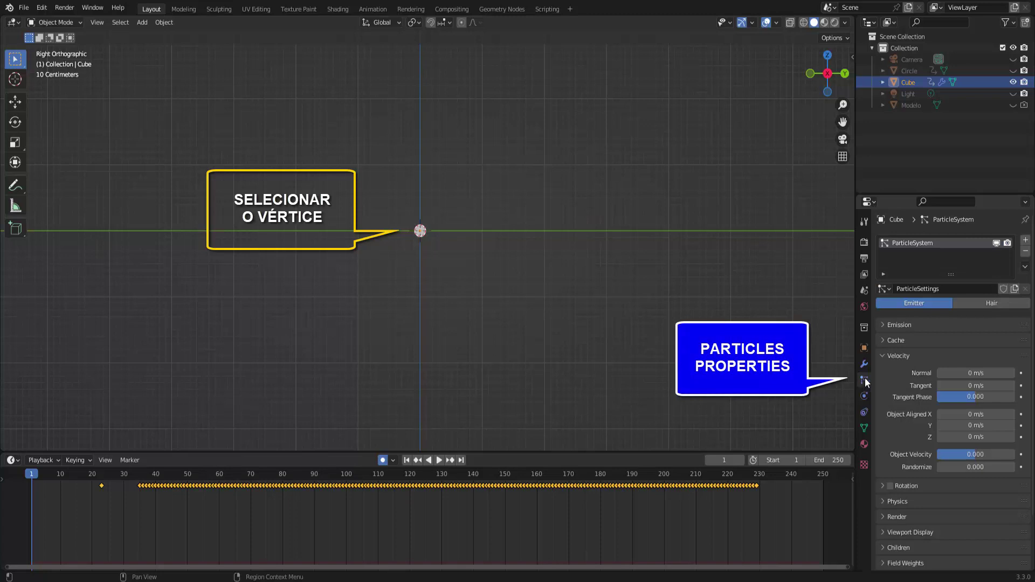
click(882, 355)
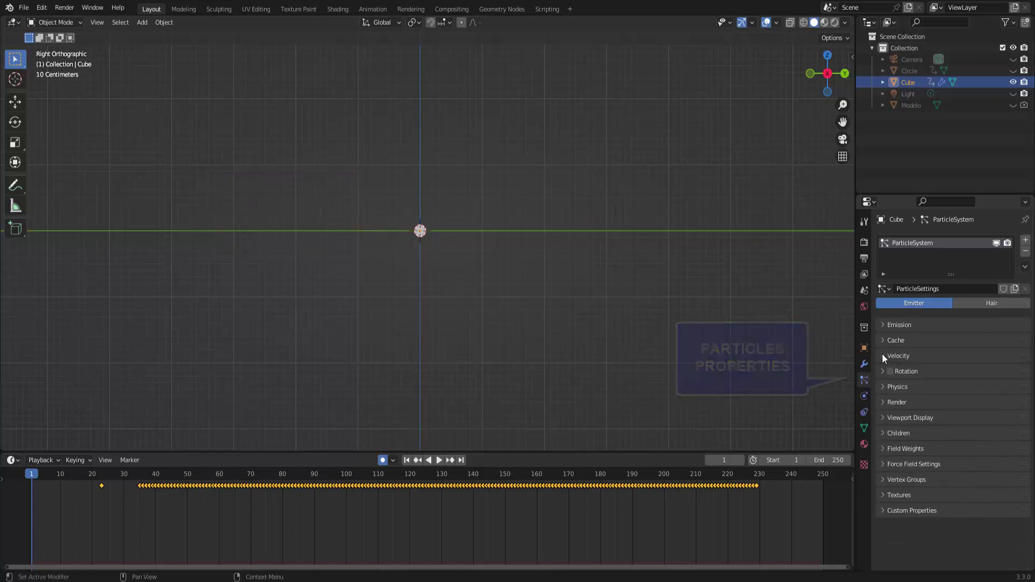
click(882, 401)
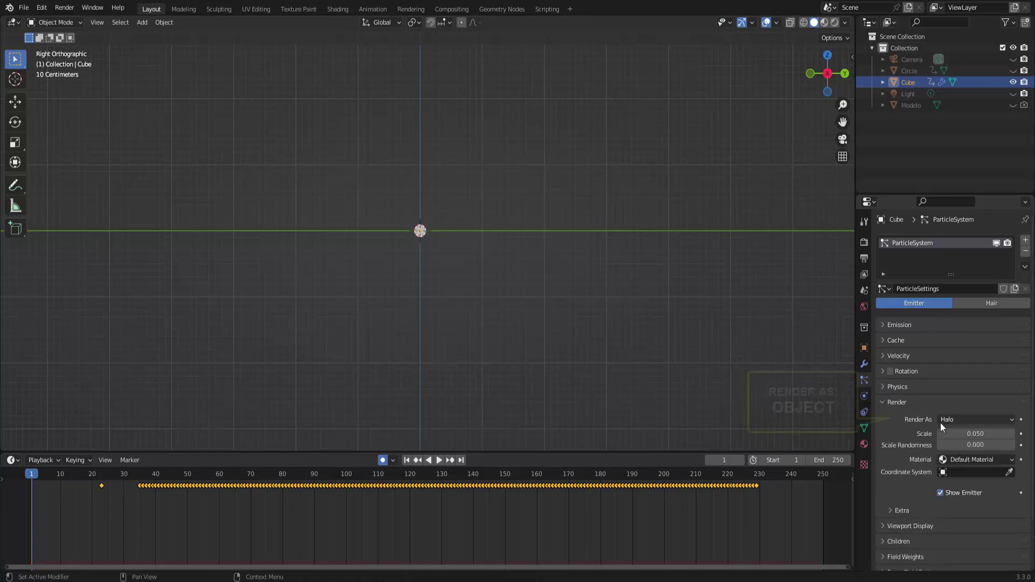
click(955, 419)
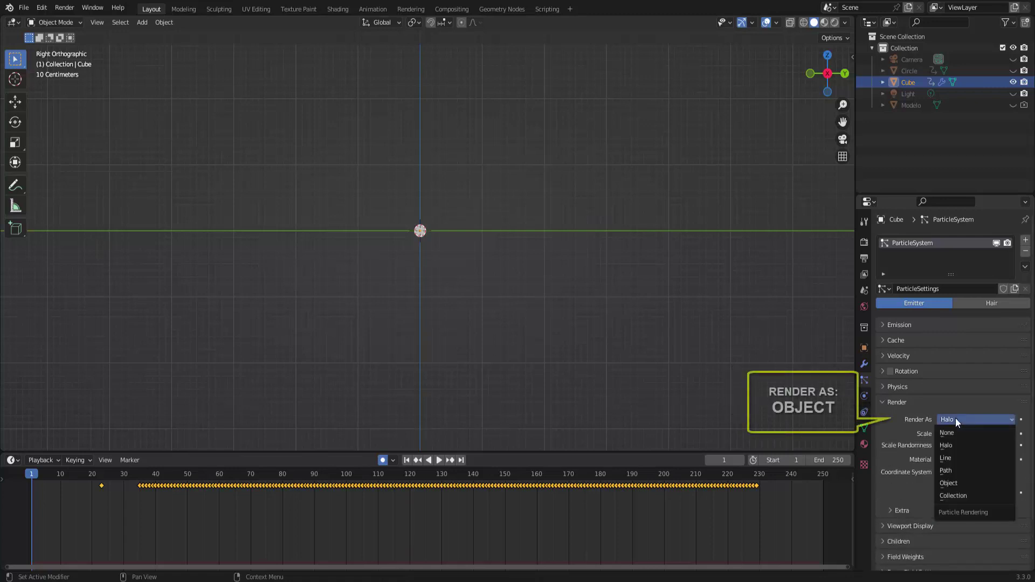
click(956, 483)
- Set Circle as the particle system's Instance Object and enable Object Rotation for the instances
scroll(911, 435, down, 5)
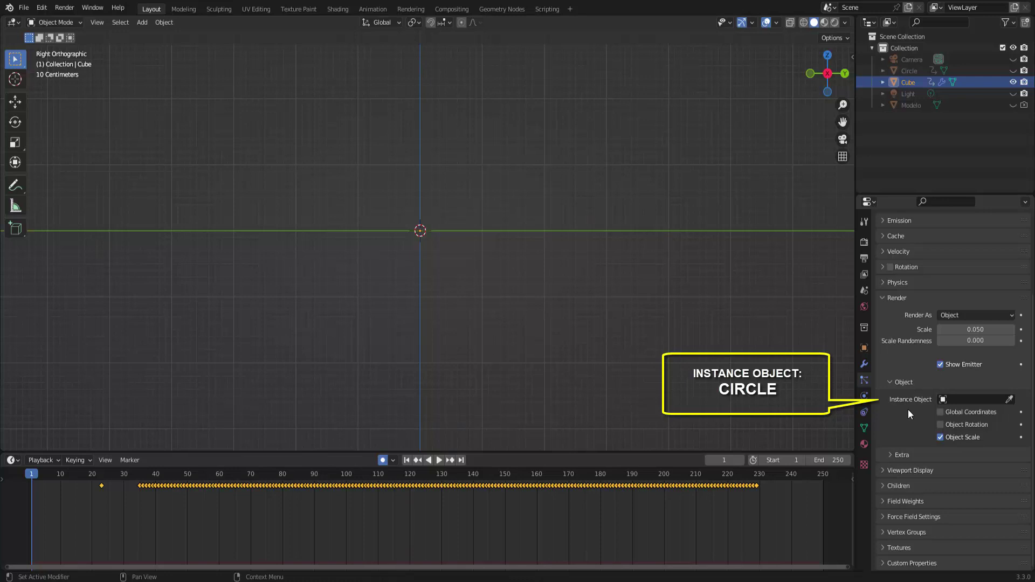
click(970, 400)
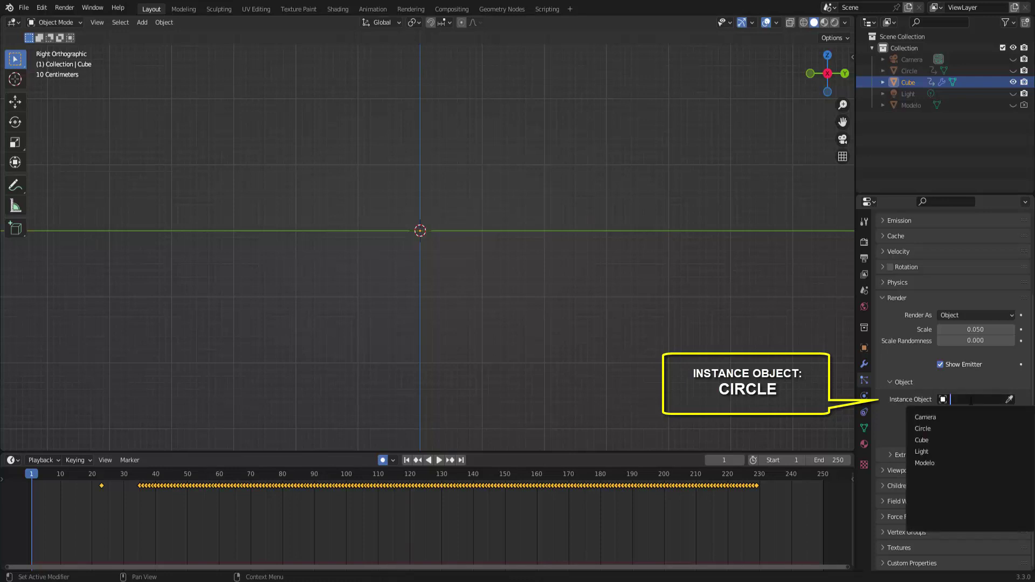
click(939, 429)
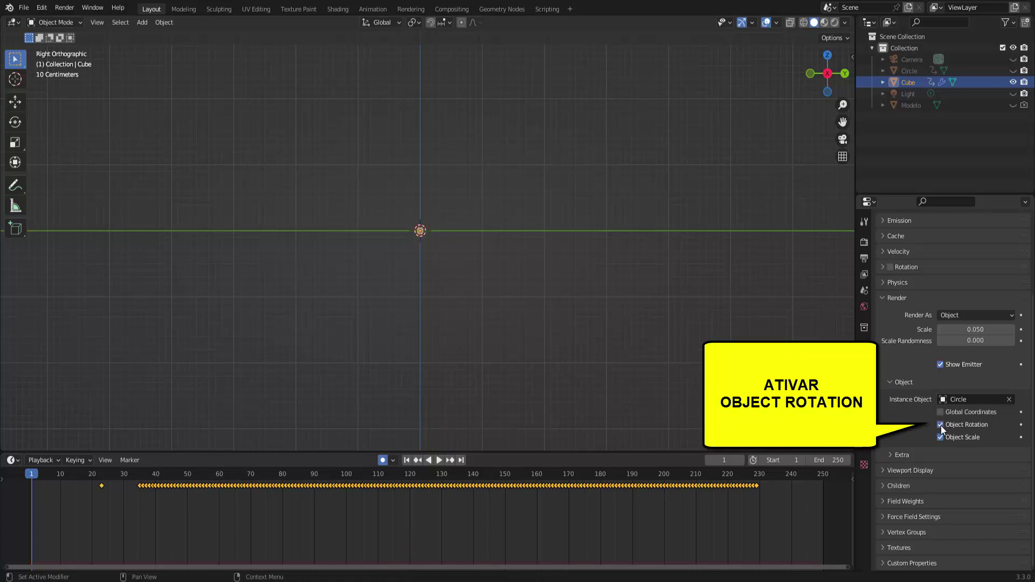
- Set the particle render Scale to 0.2 and play back the animation briefly to preview the trail
click(965, 330)
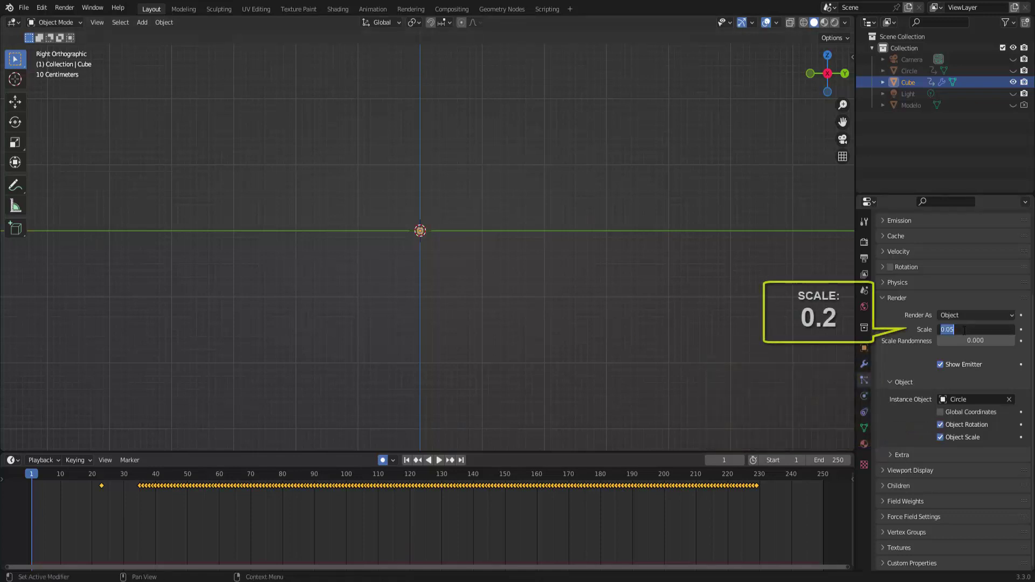
text(0.2)
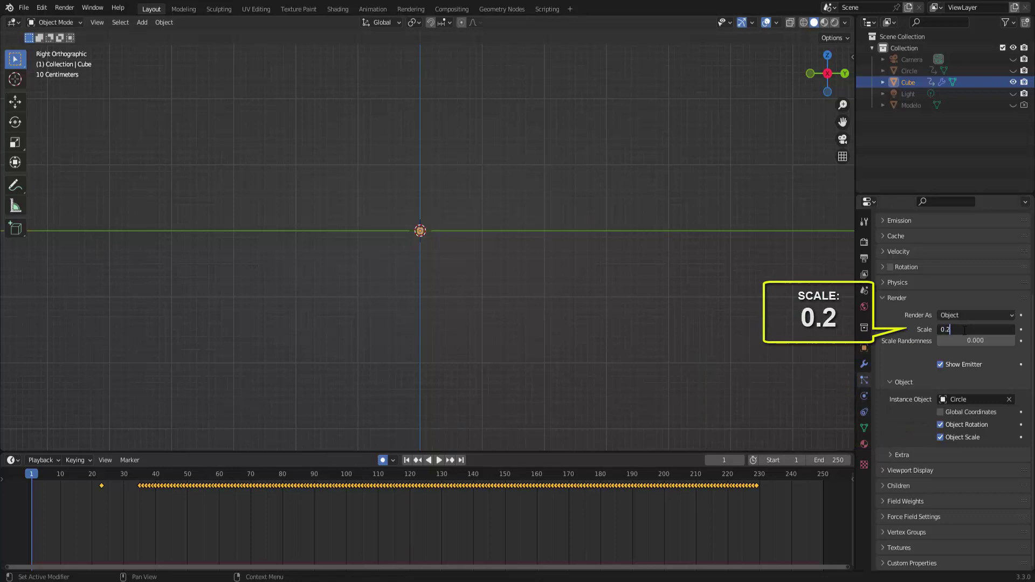
key(Return)
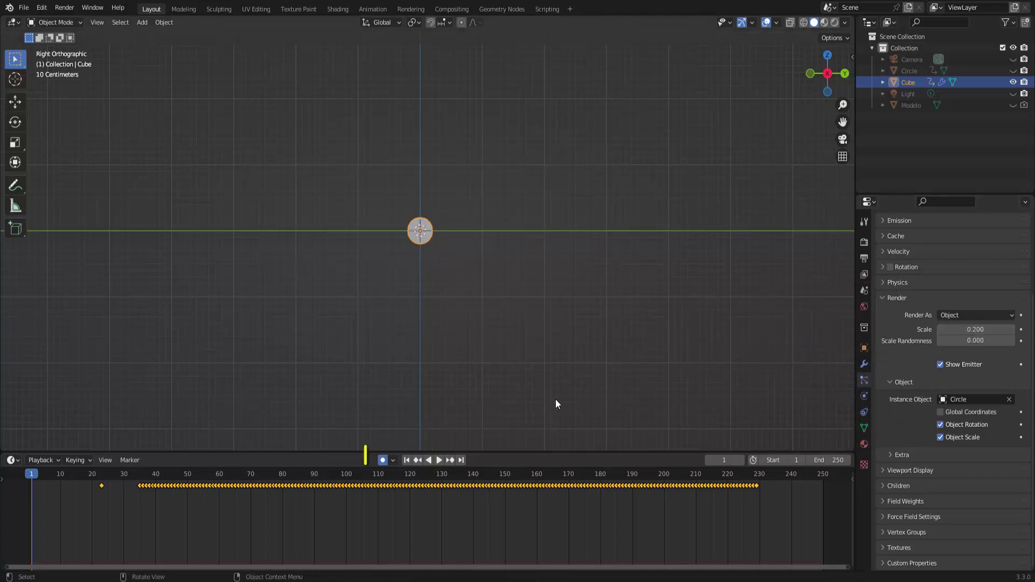
click(439, 460)
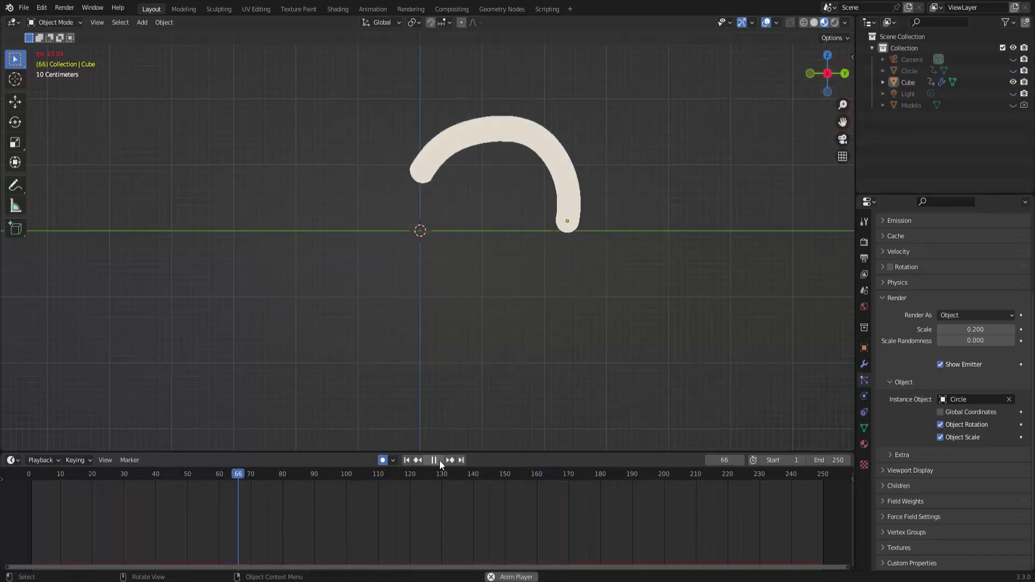
click(438, 460)
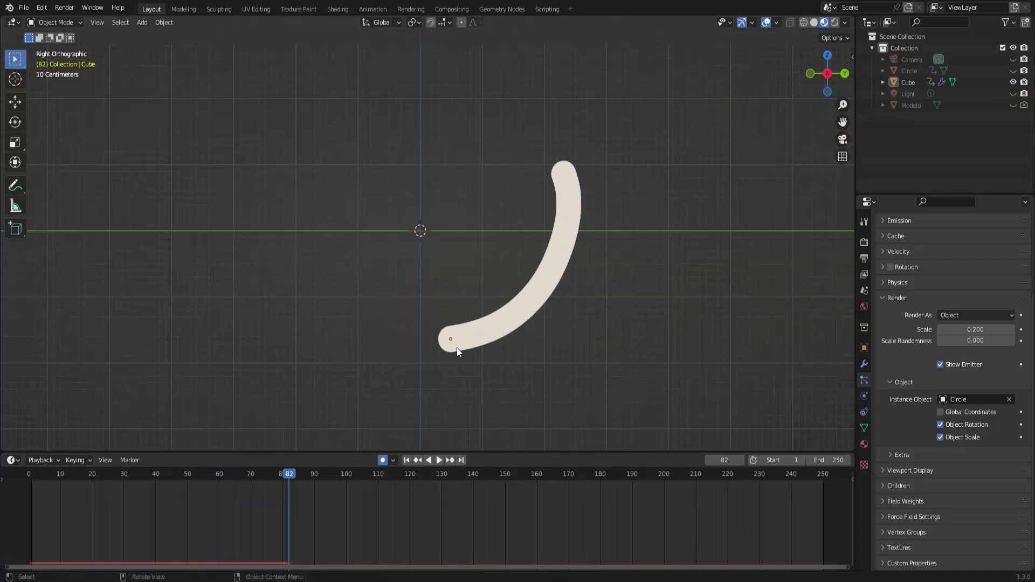
- Rename the Cube object as PARTICULA and return the timeline to the first frame
double_click(914, 82)
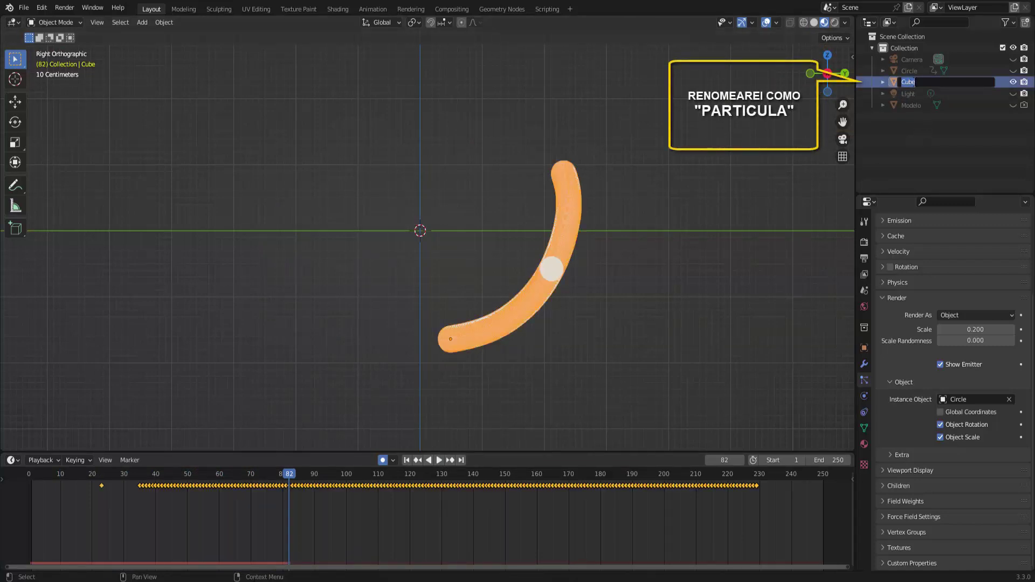
text(PARTICULA)
key(Return)
click(408, 461)
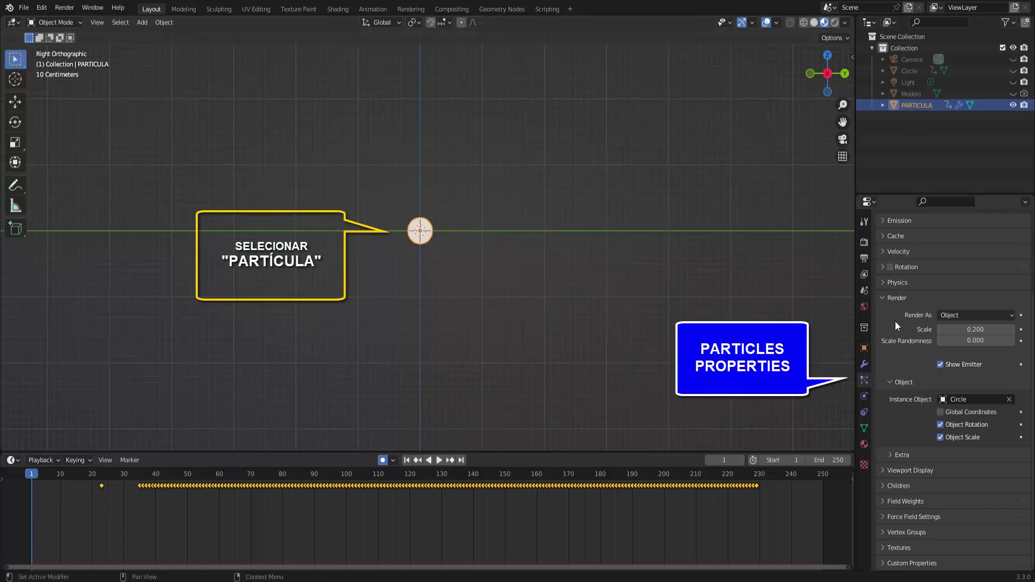
- Add a new texture to PARTICULA's particle system and set the texture's type to Blend
click(884, 298)
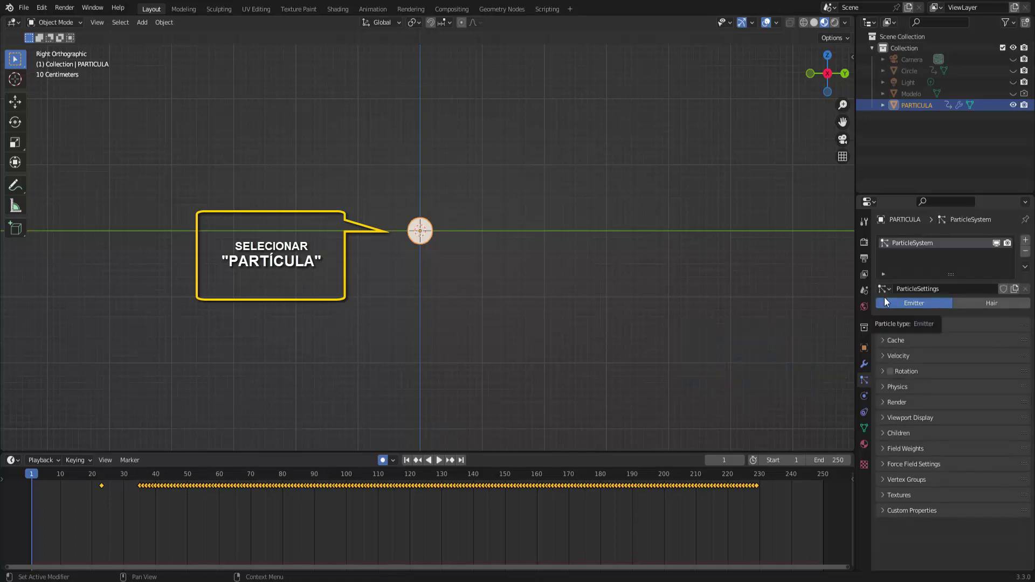
drag(960, 196, 969, 136)
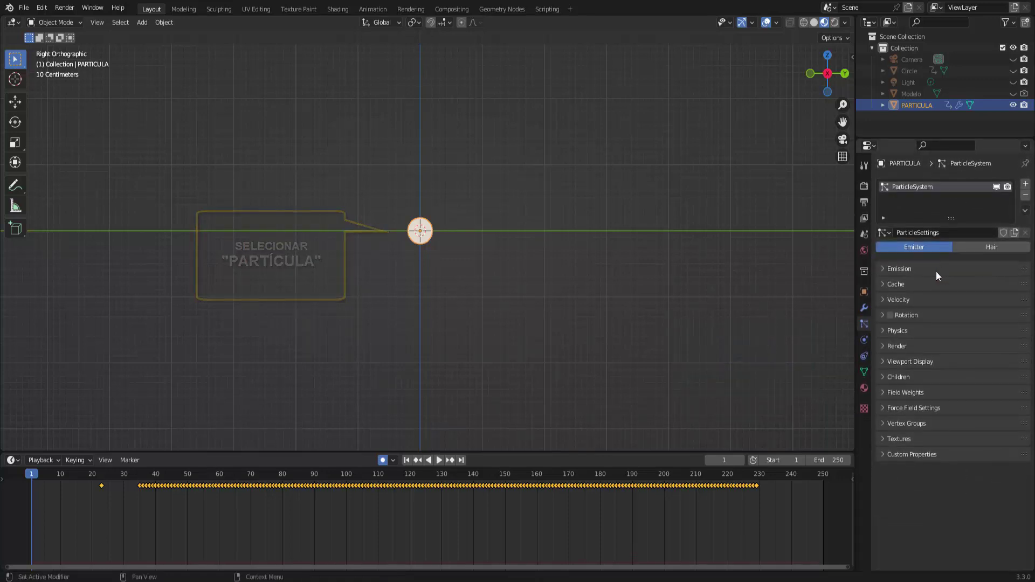
click(883, 439)
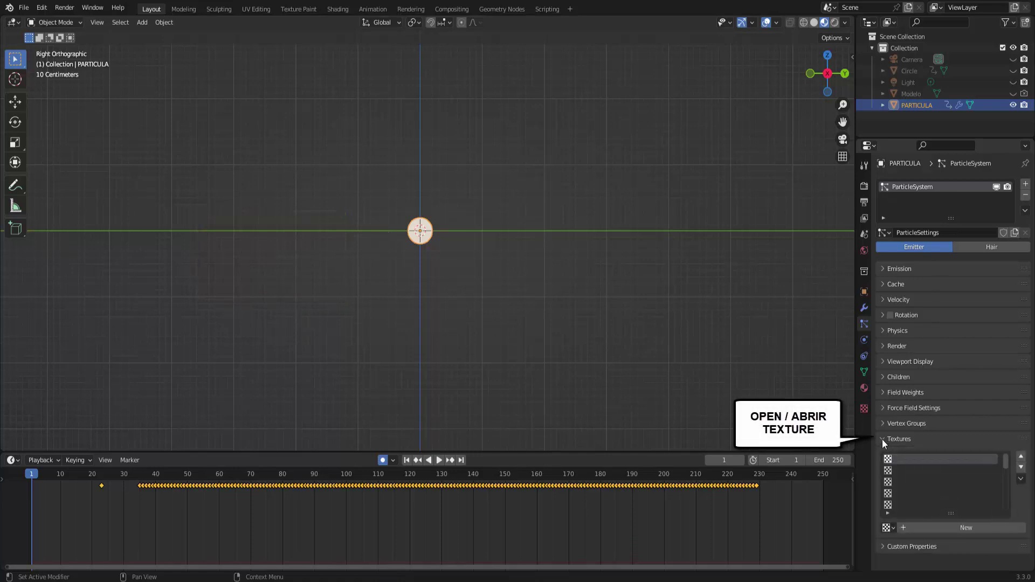
click(966, 527)
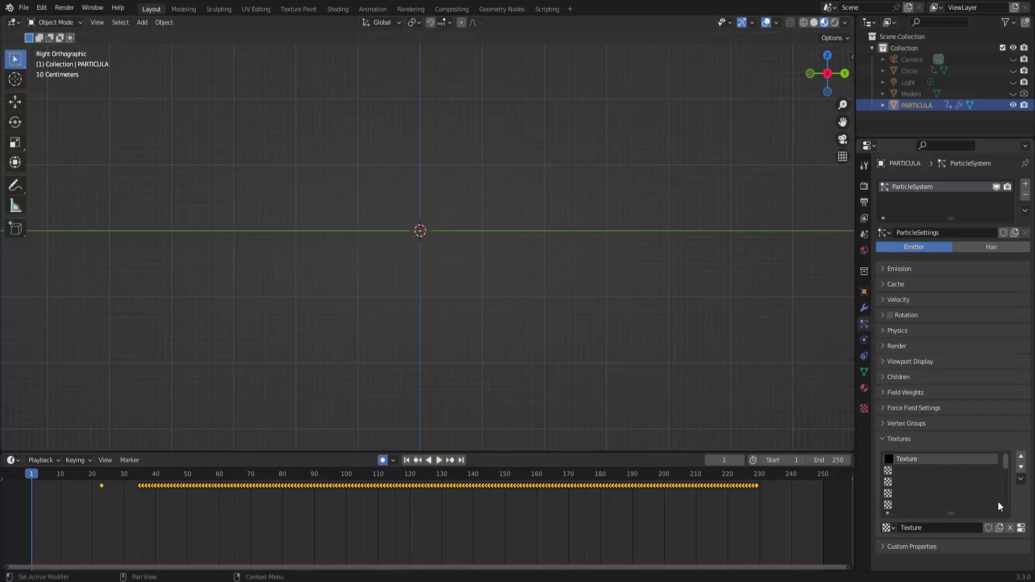
click(1022, 528)
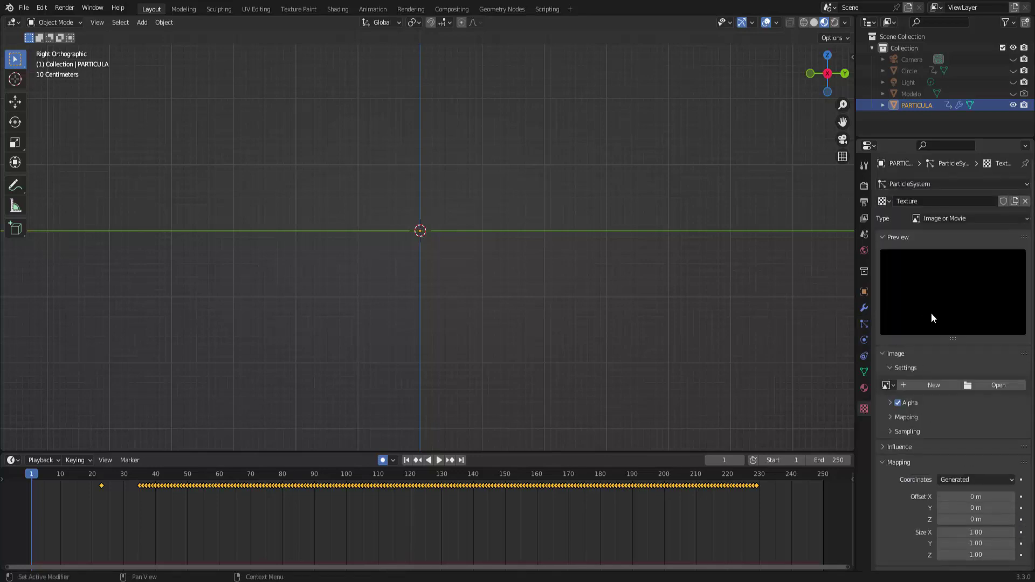
click(956, 217)
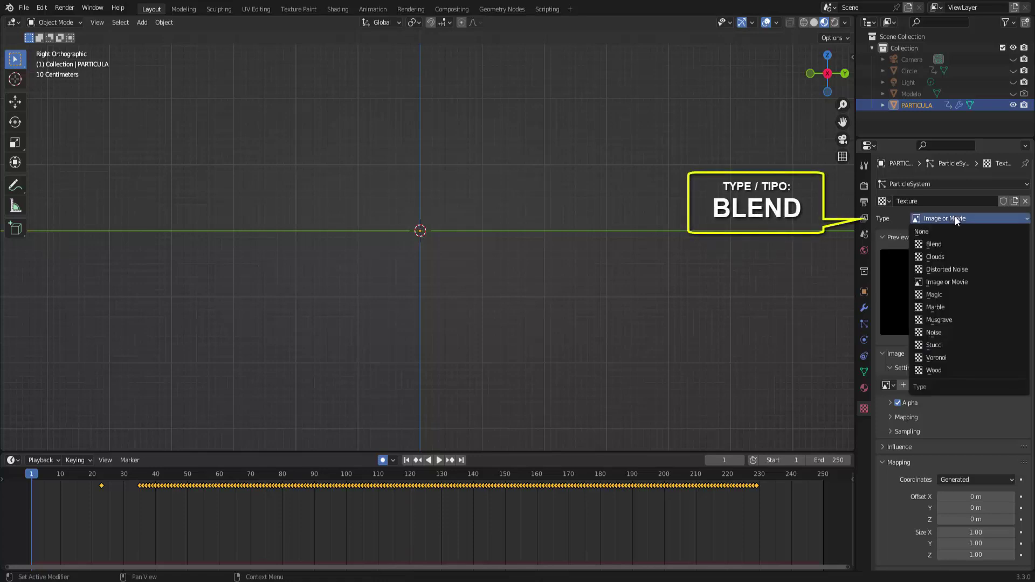
click(937, 245)
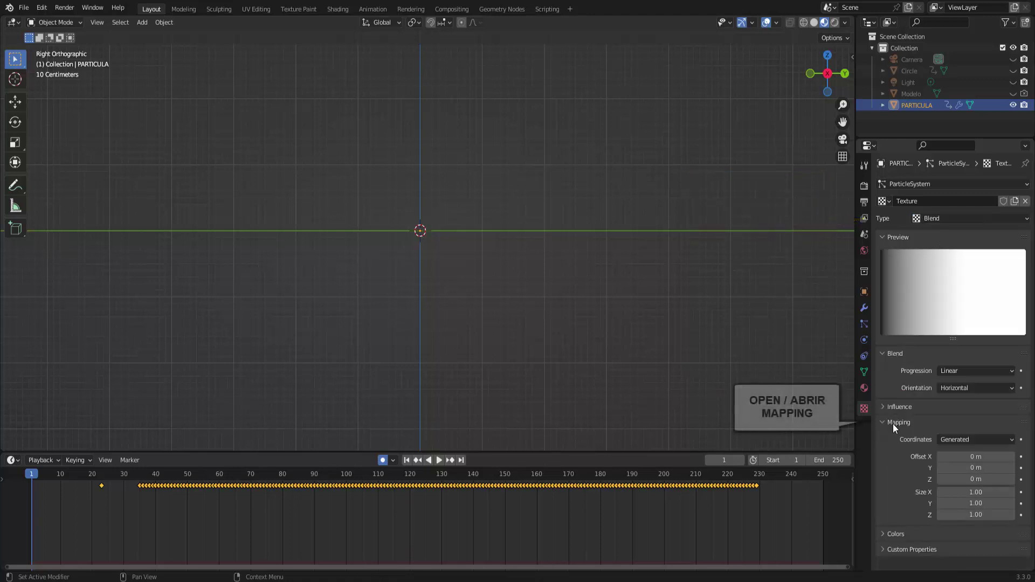
- Set the blend texture's mapping coordinates to Strand / Particle
click(957, 439)
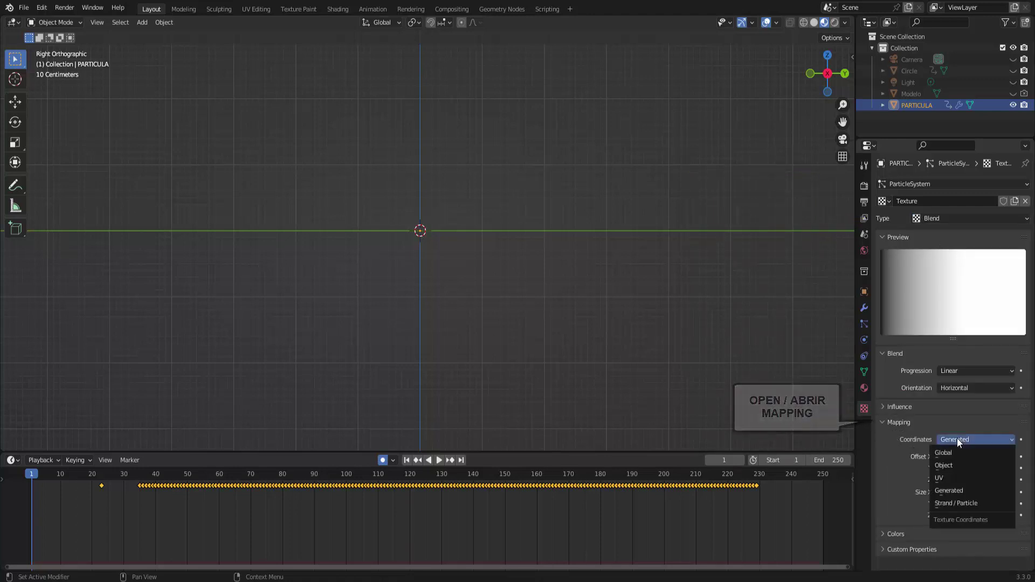
click(966, 503)
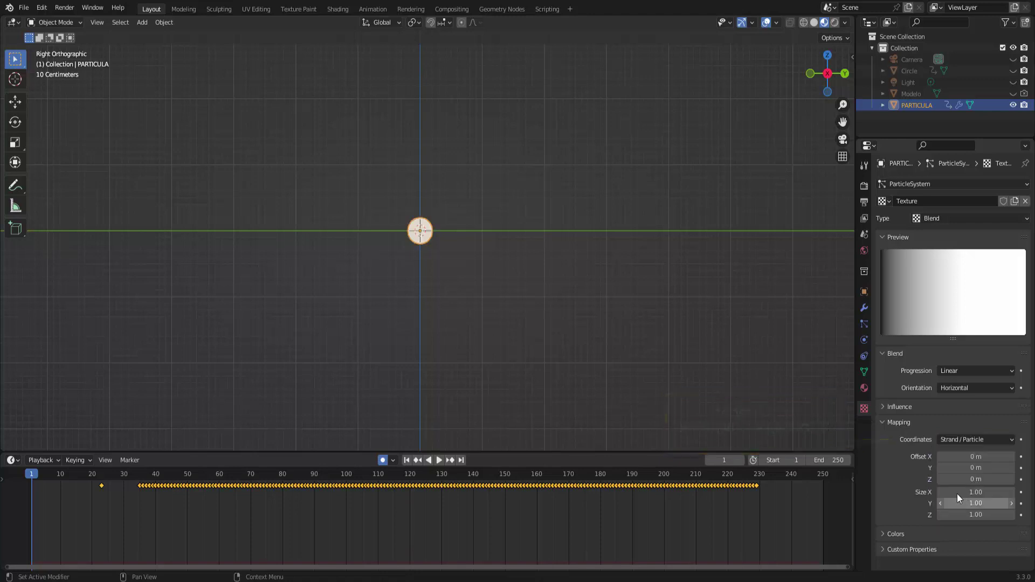
click(884, 423)
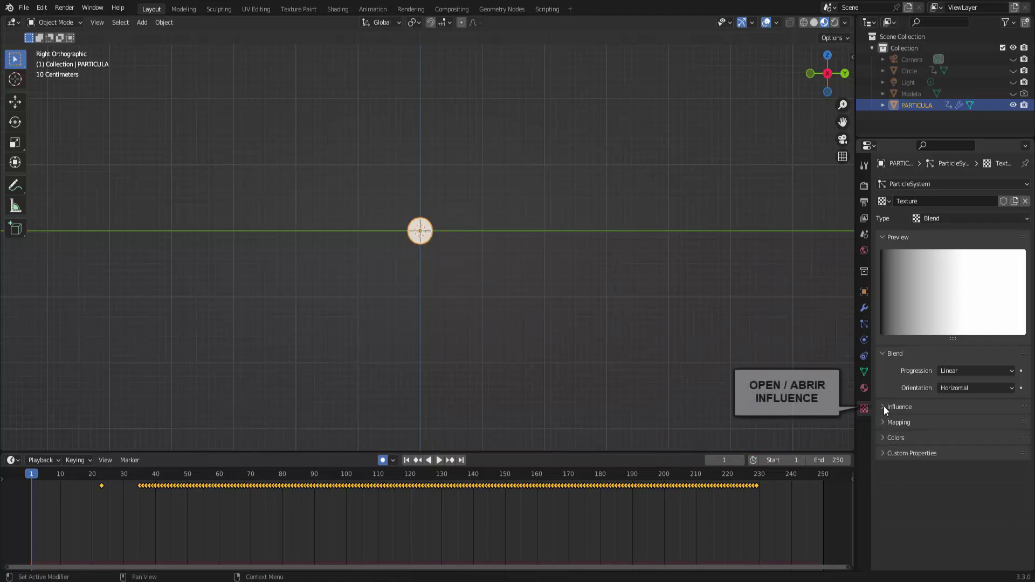
- Make the texture influence Size instead of General Time, and play back the animation to preview the trail
click(884, 407)
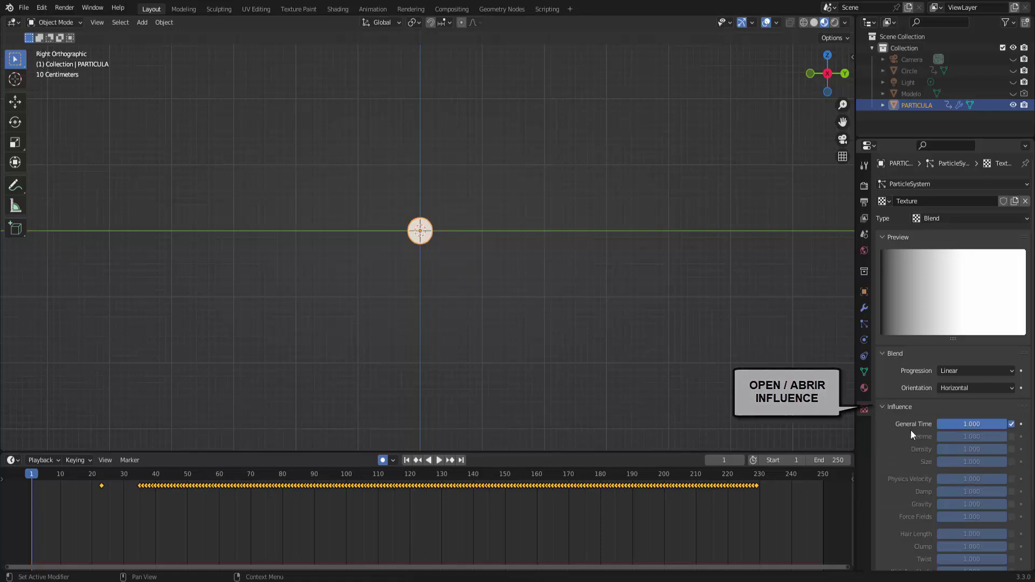
click(1012, 425)
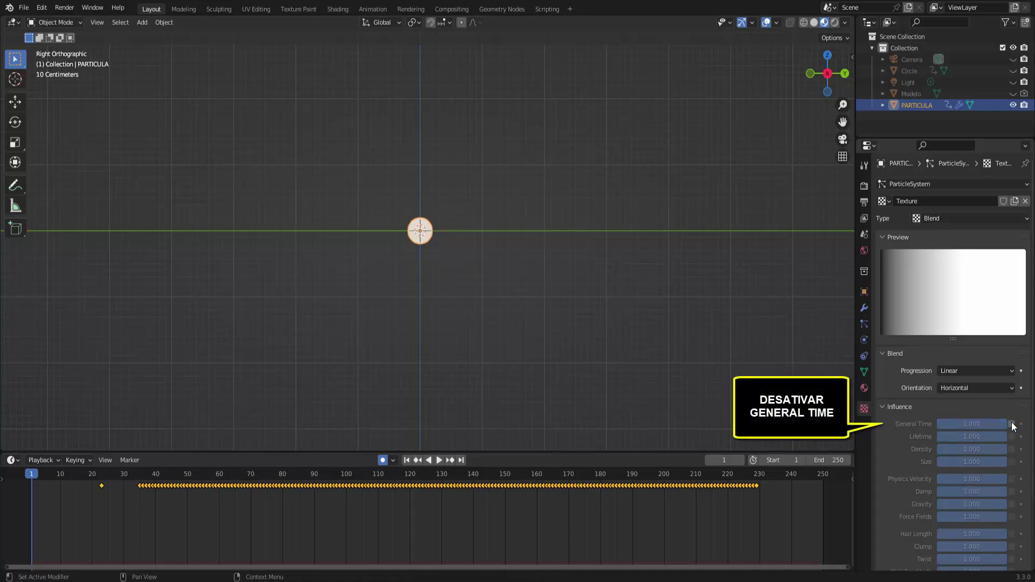
click(1012, 462)
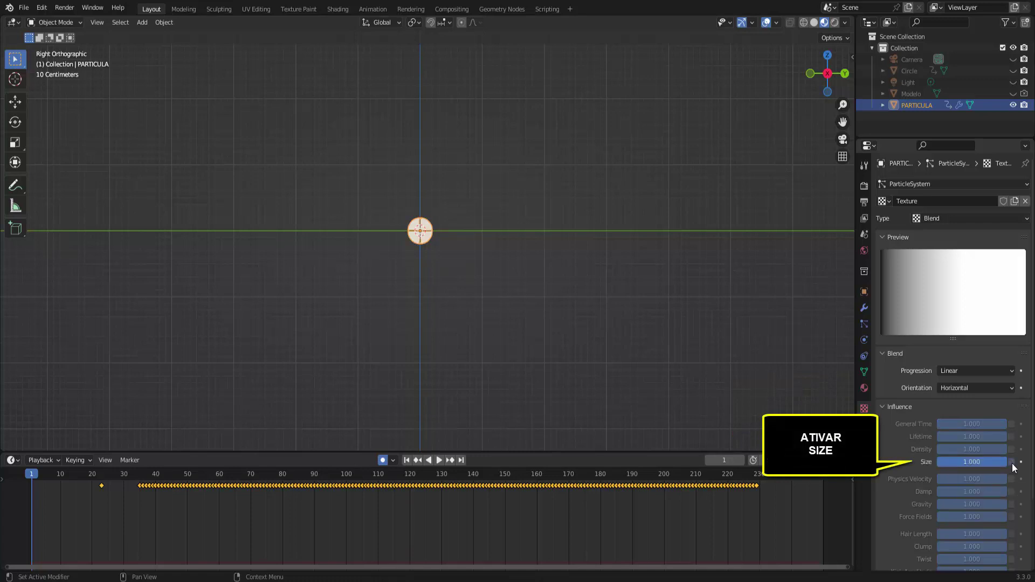
click(884, 411)
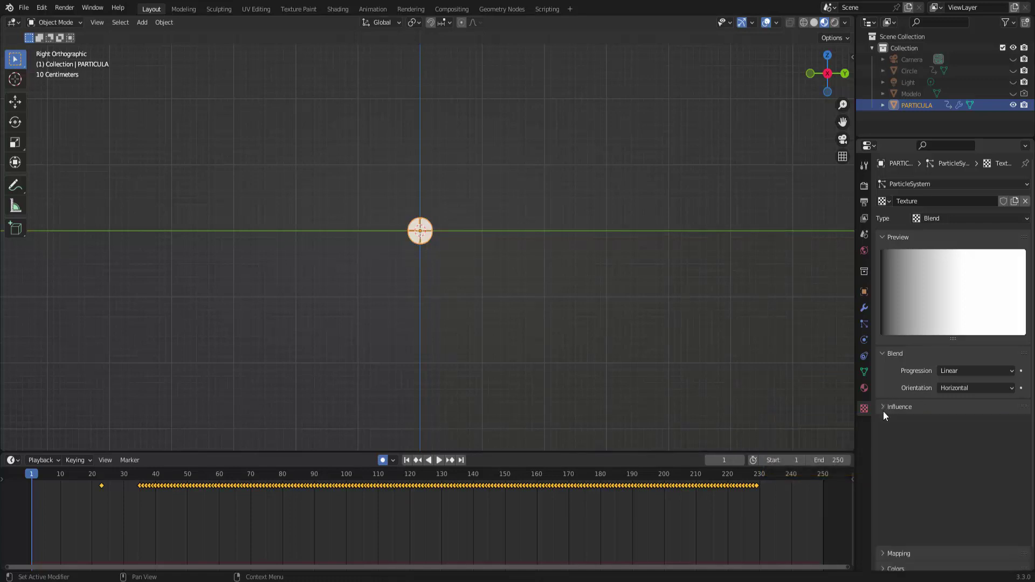
click(440, 462)
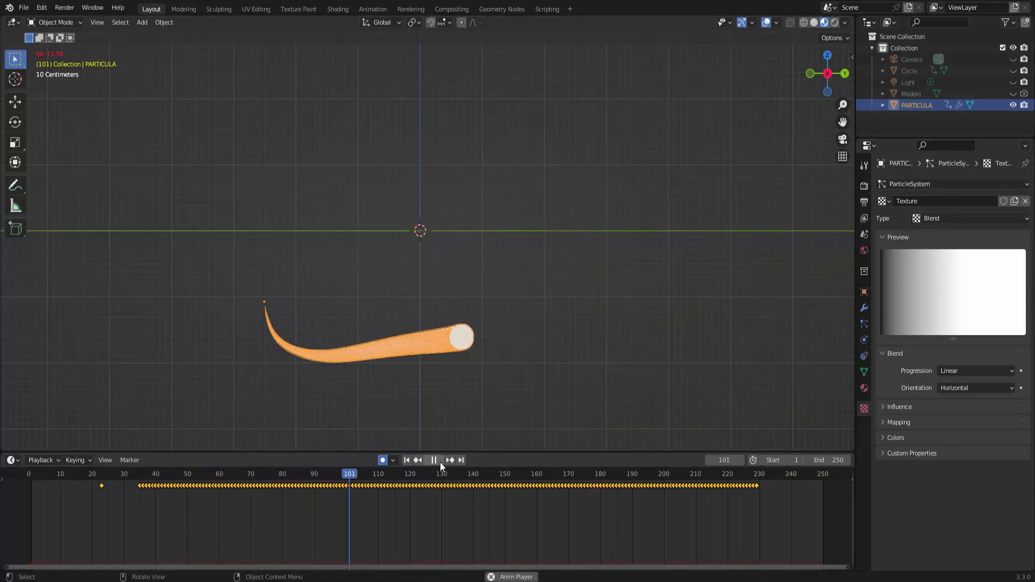
click(440, 462)
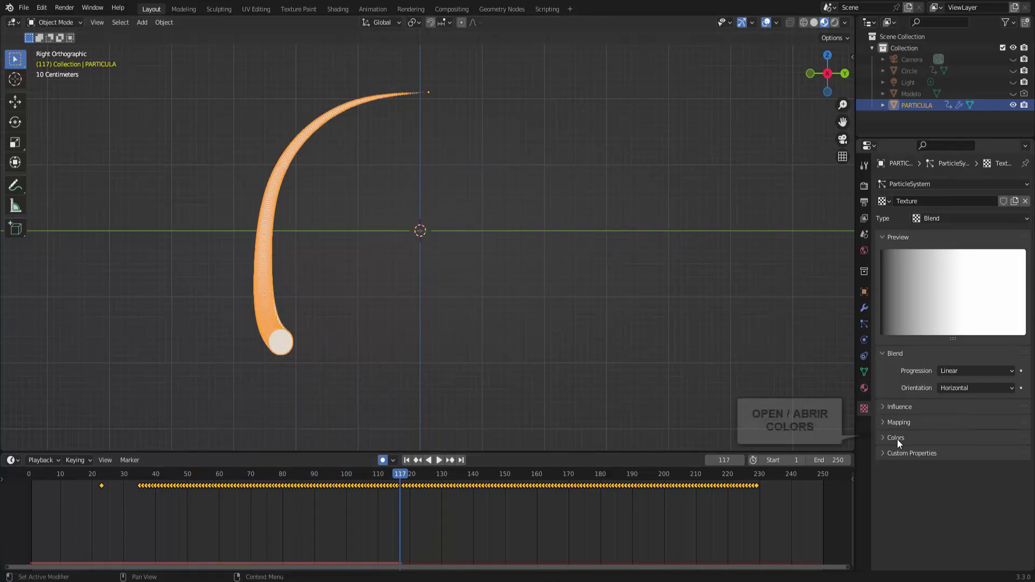
- Enable the texture's Color Ramp and move its black stop to about position 0.254
click(882, 437)
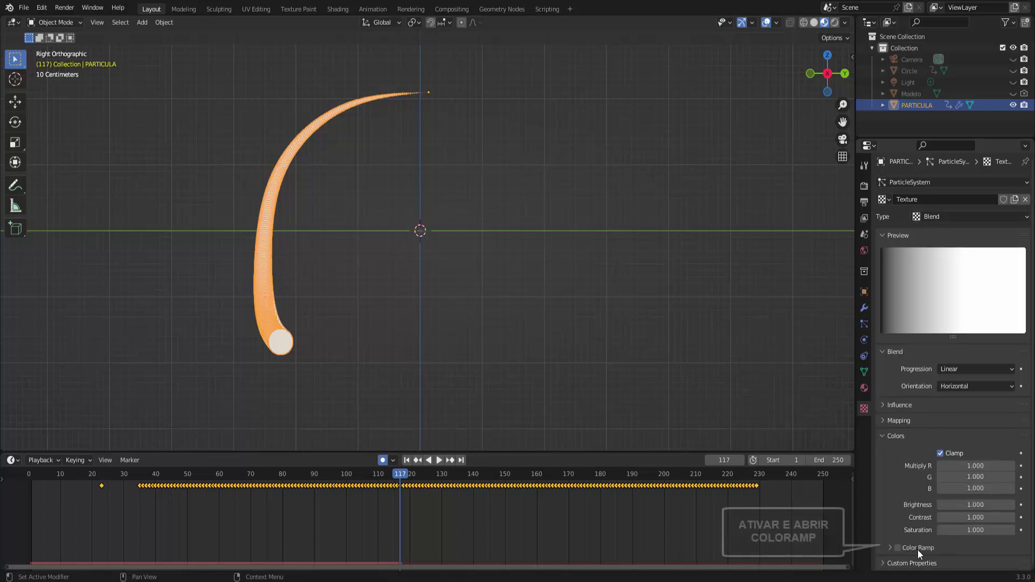
click(898, 548)
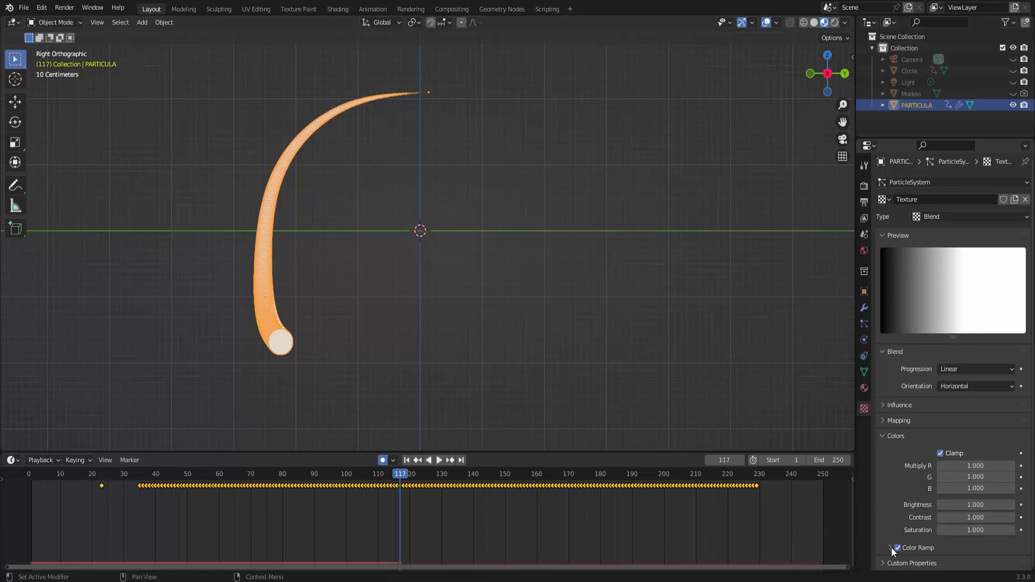
click(892, 548)
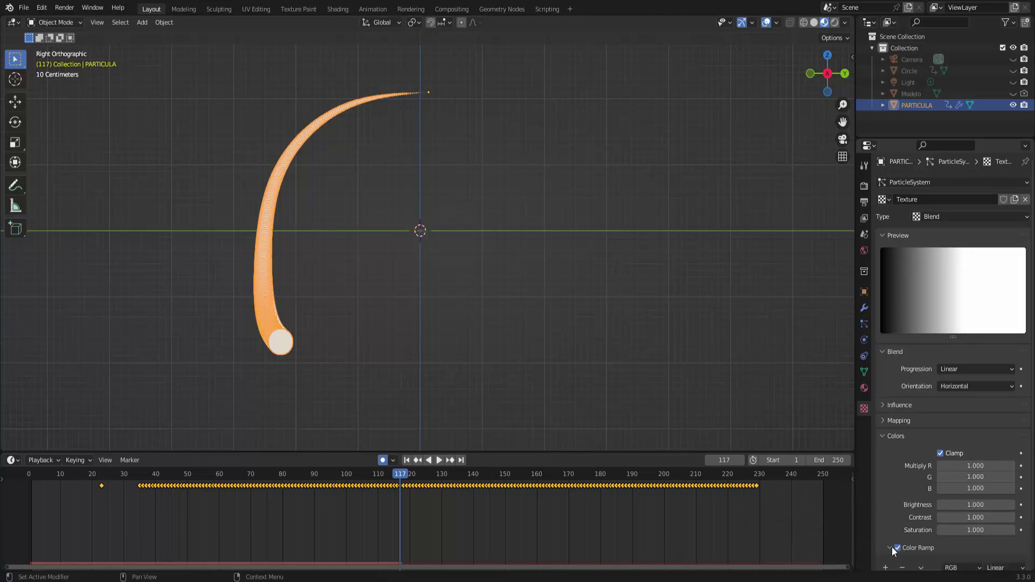
scroll(893, 546, down, 3)
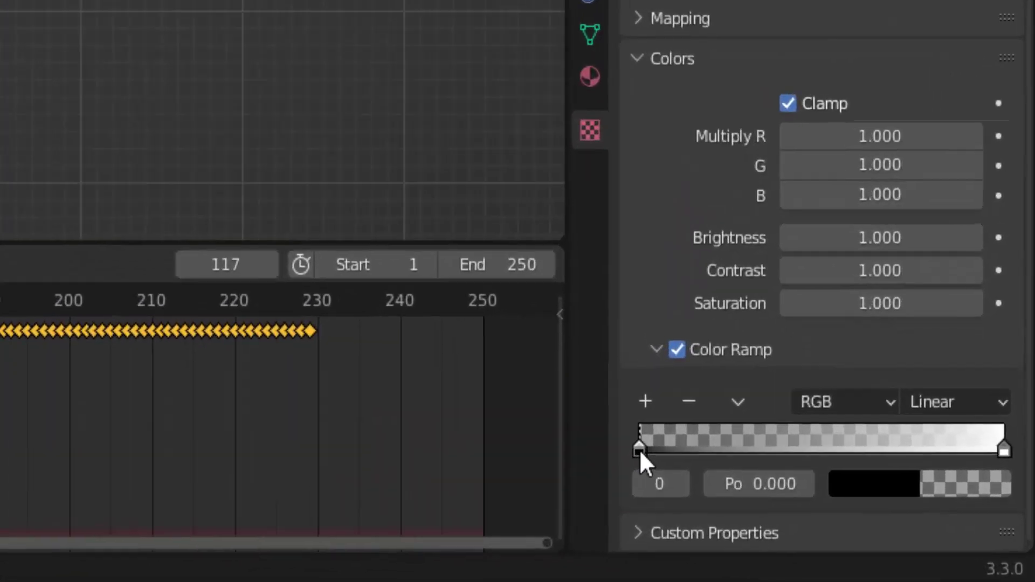
drag(884, 531, 899, 531)
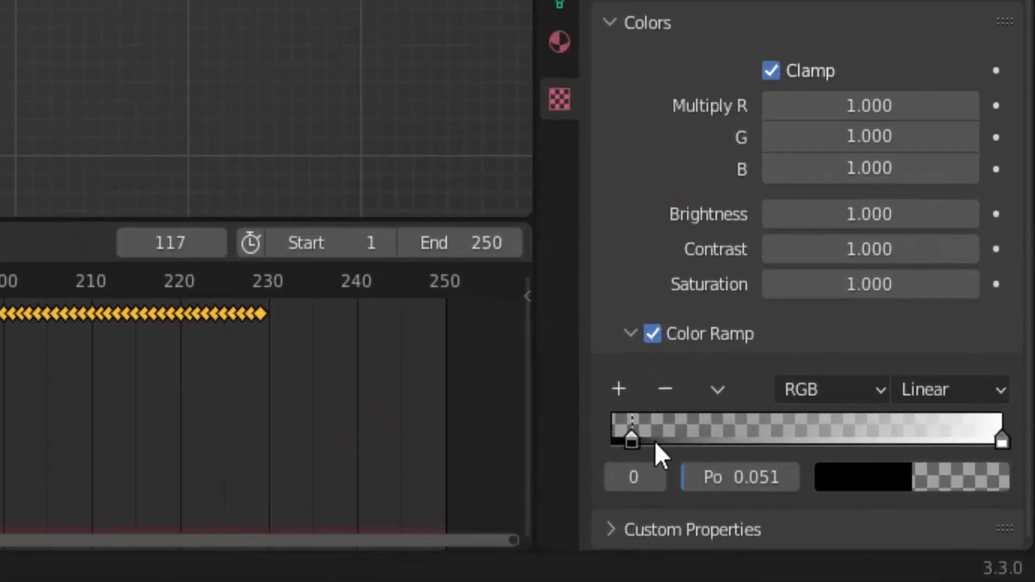
drag(656, 443, 716, 424)
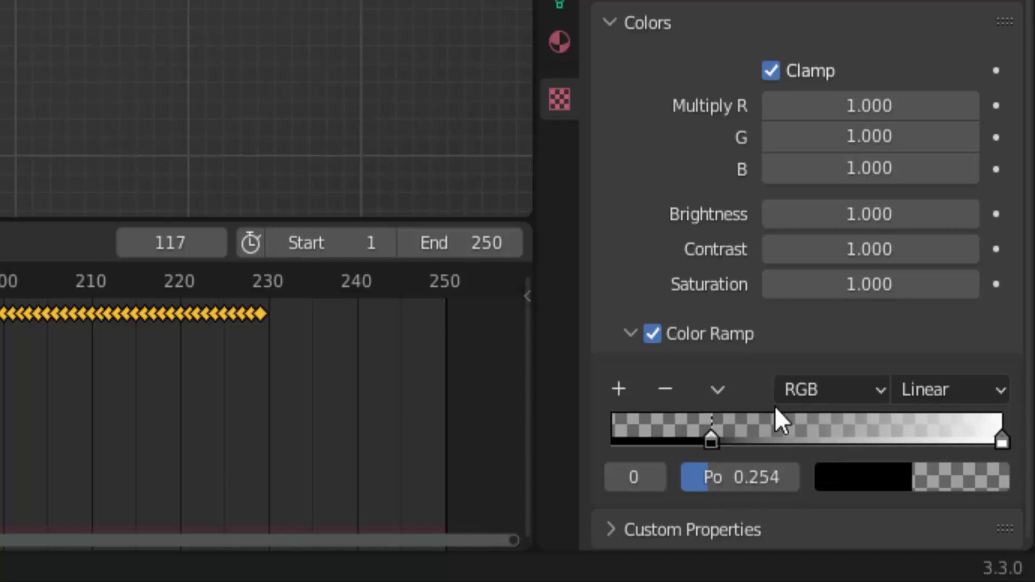
- Flip the texture's color ramp, deselect PARTICULA and play back the animation to check the trail's taper
click(718, 389)
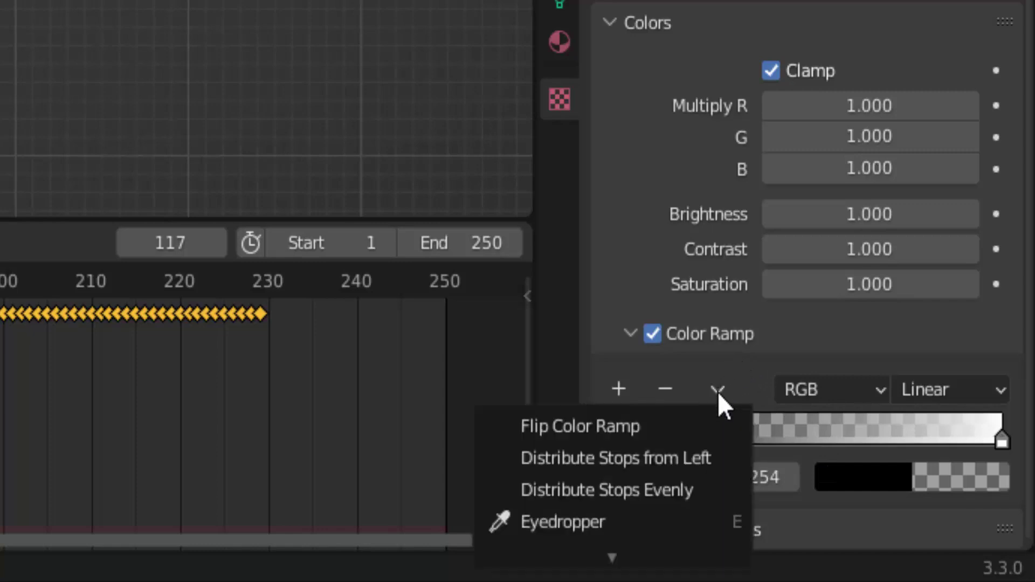
click(691, 426)
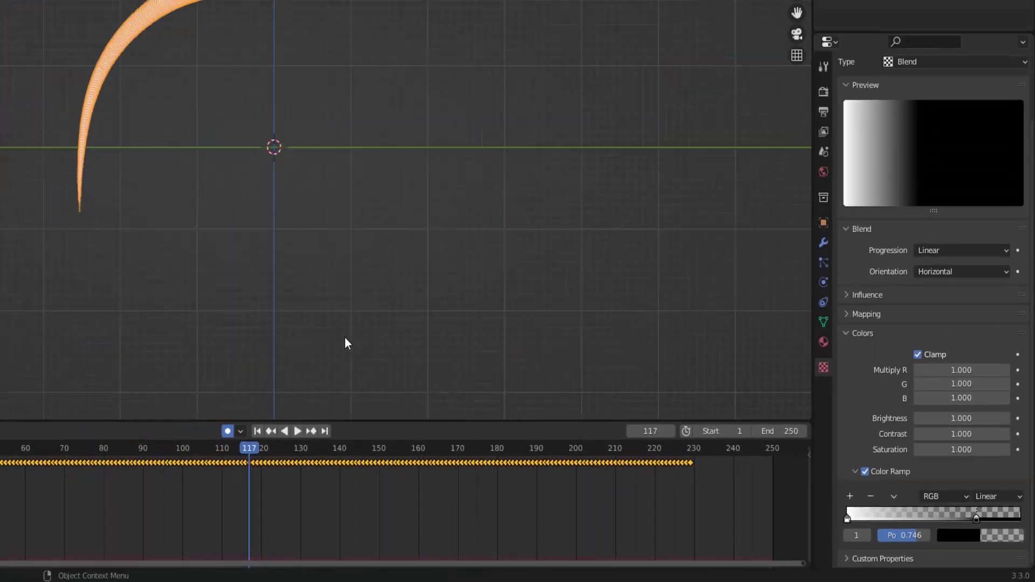
click(345, 337)
click(440, 462)
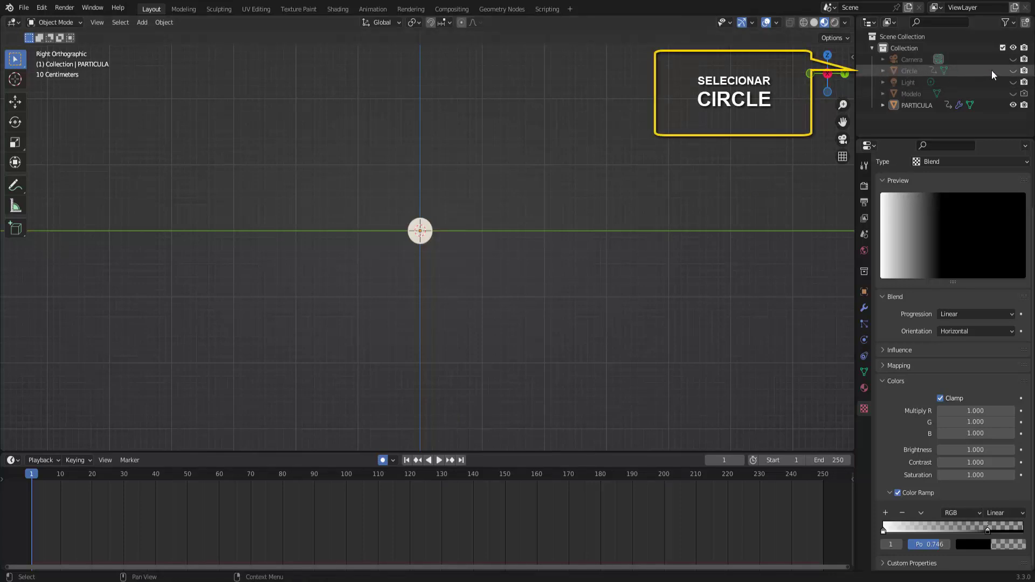
- Create a new material for the Circle object with an Emission surface and set its strength to 20
click(965, 71)
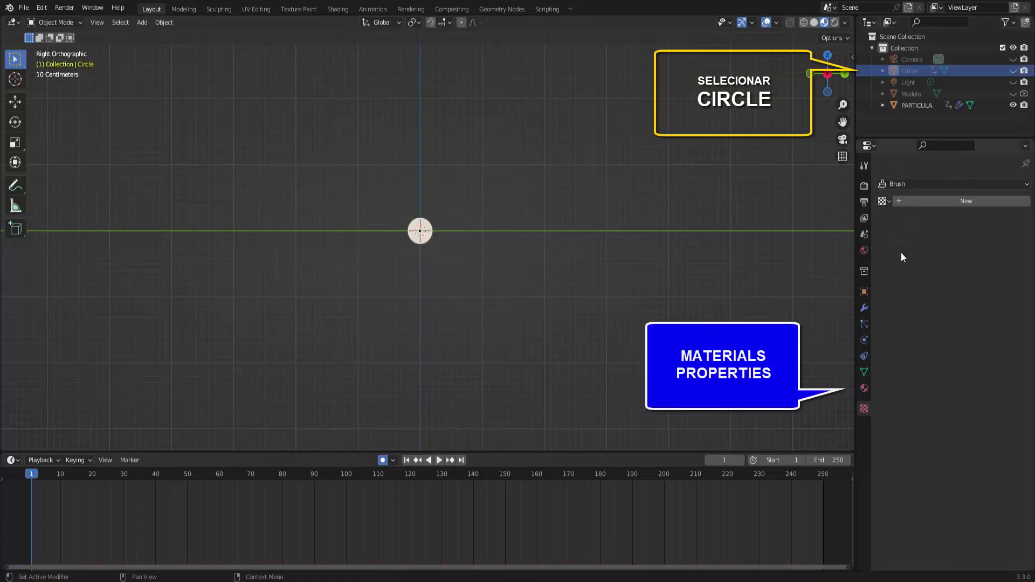
click(865, 388)
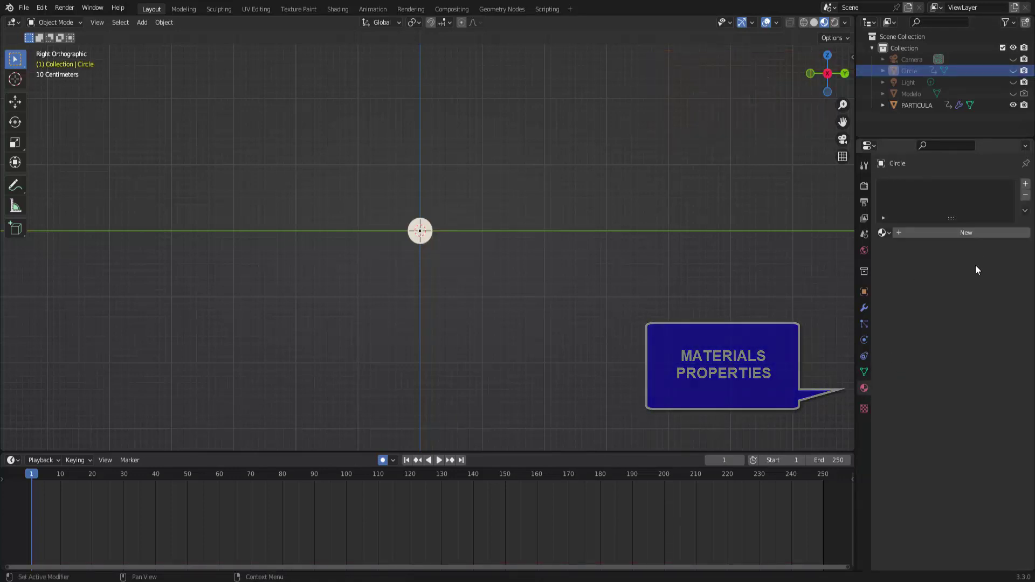
click(966, 233)
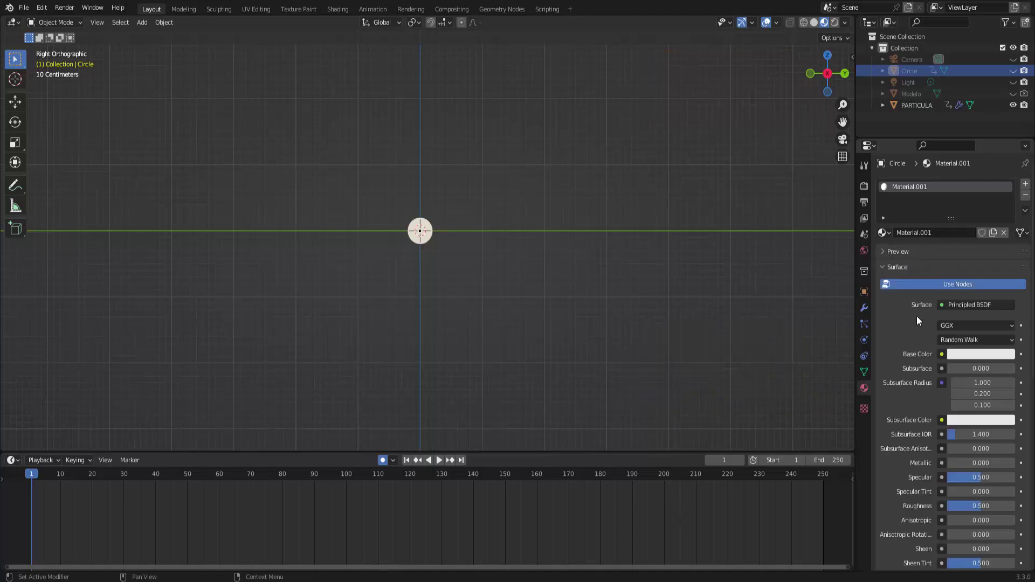
click(969, 305)
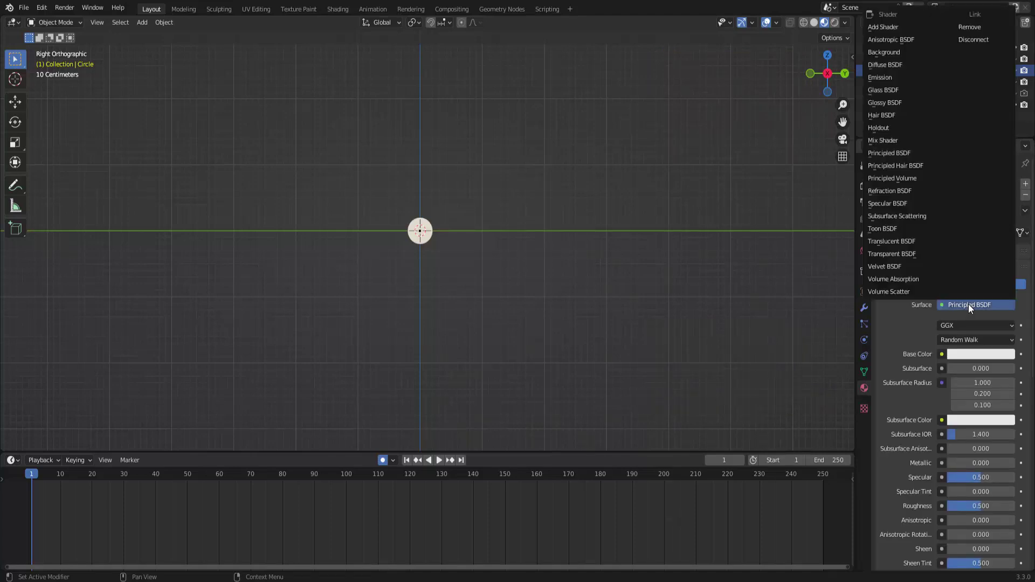
click(896, 76)
click(980, 340)
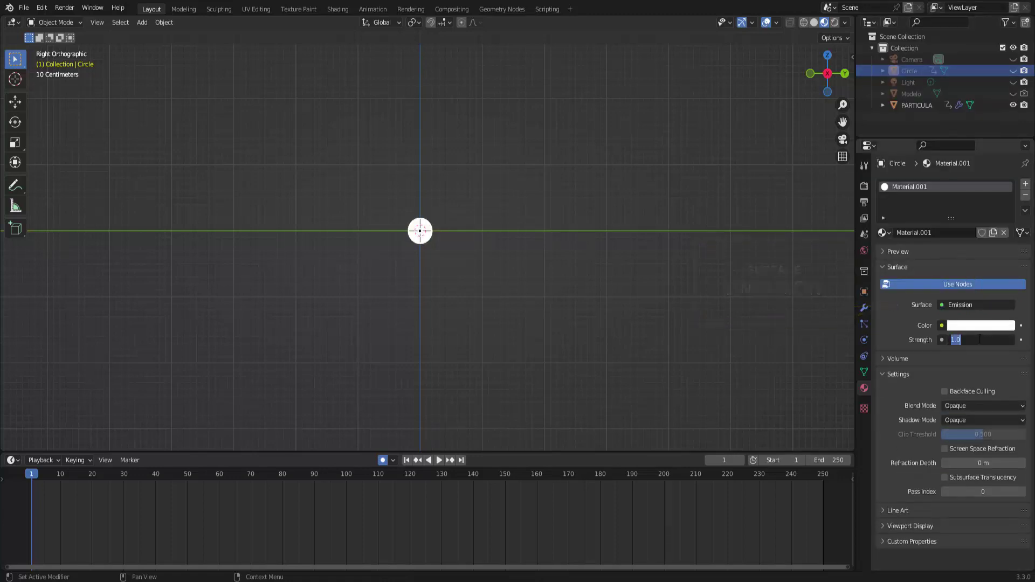
text(20)
key(Return)
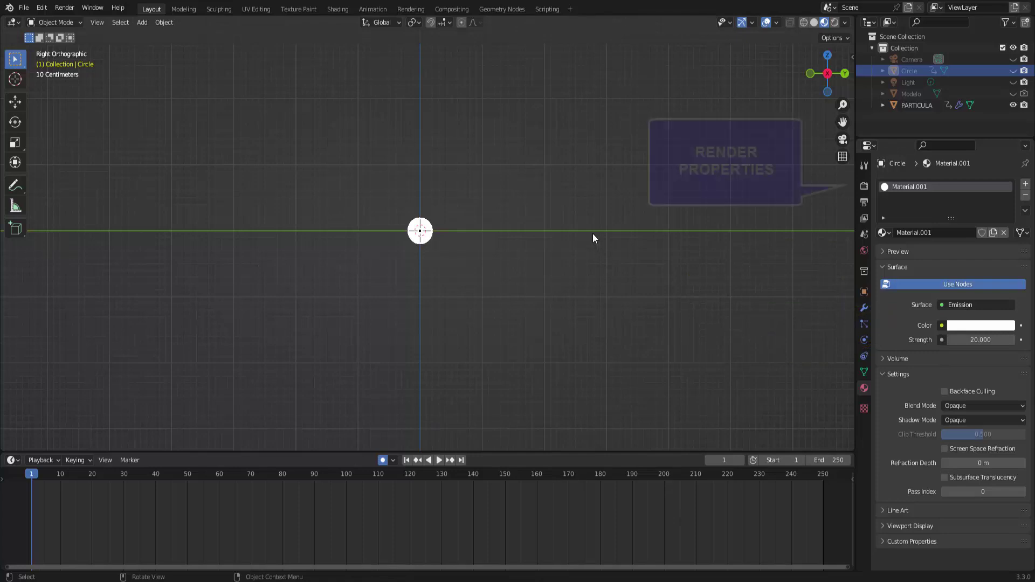
- Switch the scene's render engine from Eevee to Cycles
click(864, 186)
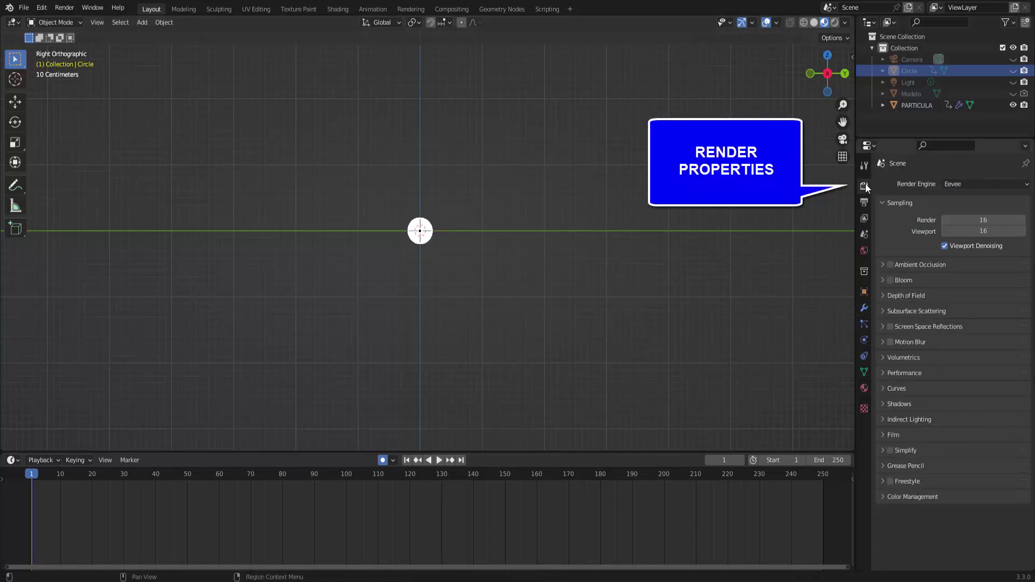
click(962, 186)
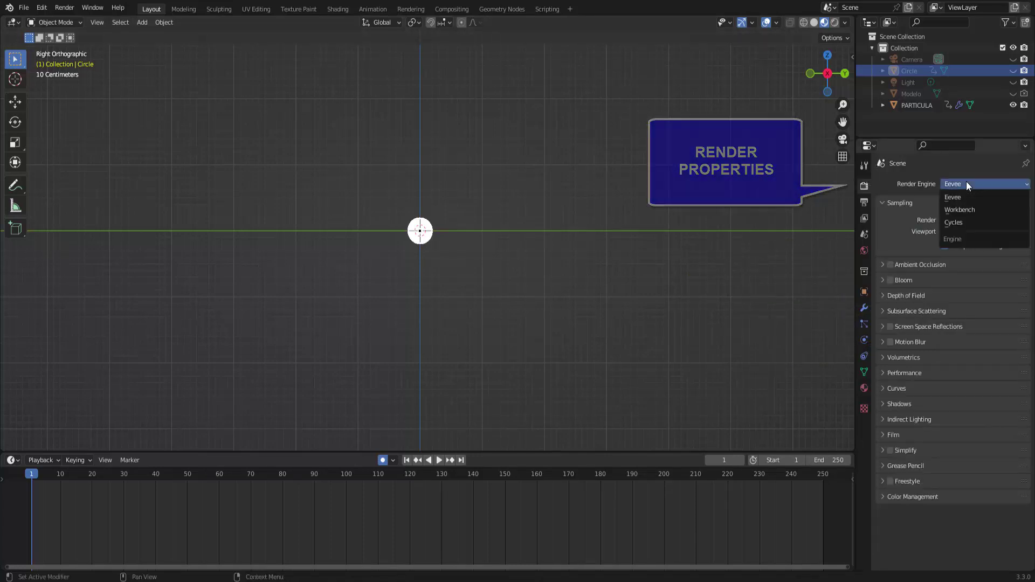
click(958, 223)
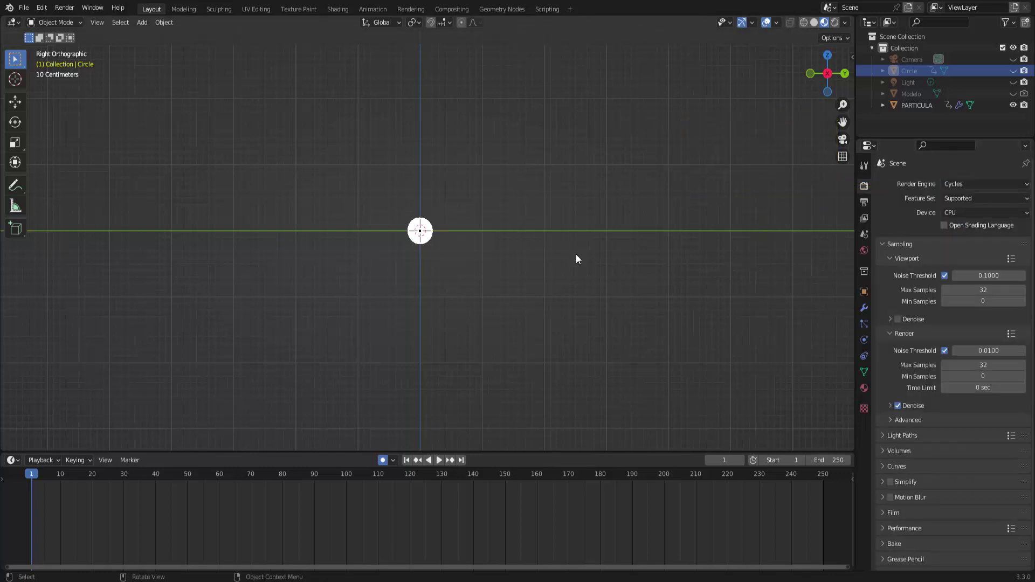
- Darken the world background color to pure black with a value of 0
click(864, 251)
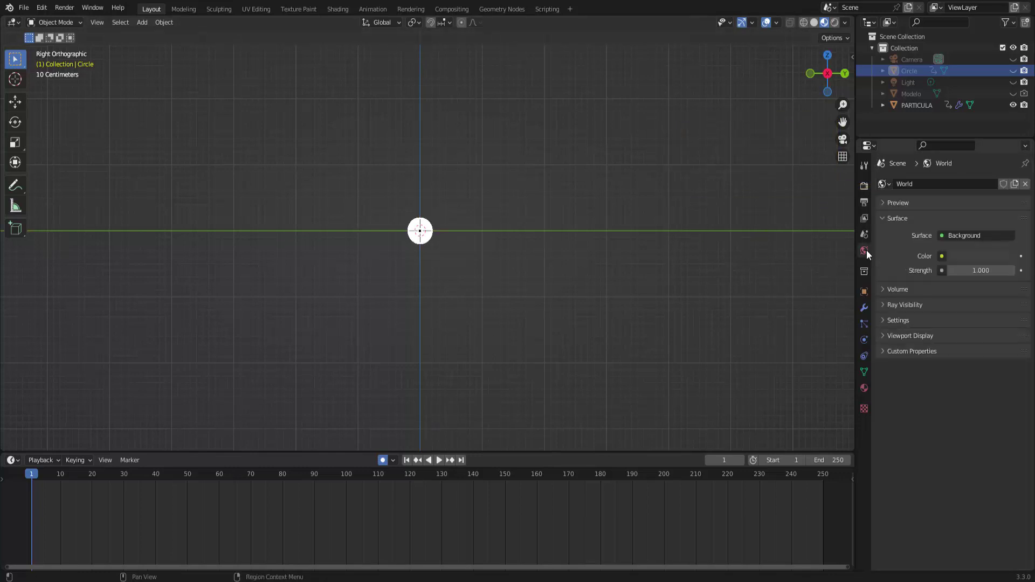
click(979, 256)
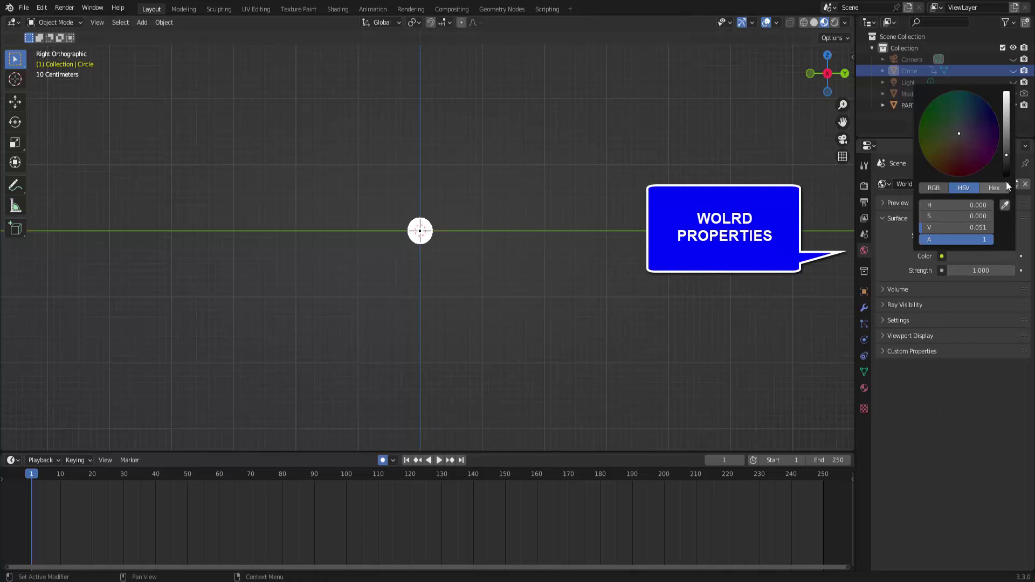
drag(1008, 154, 1006, 176)
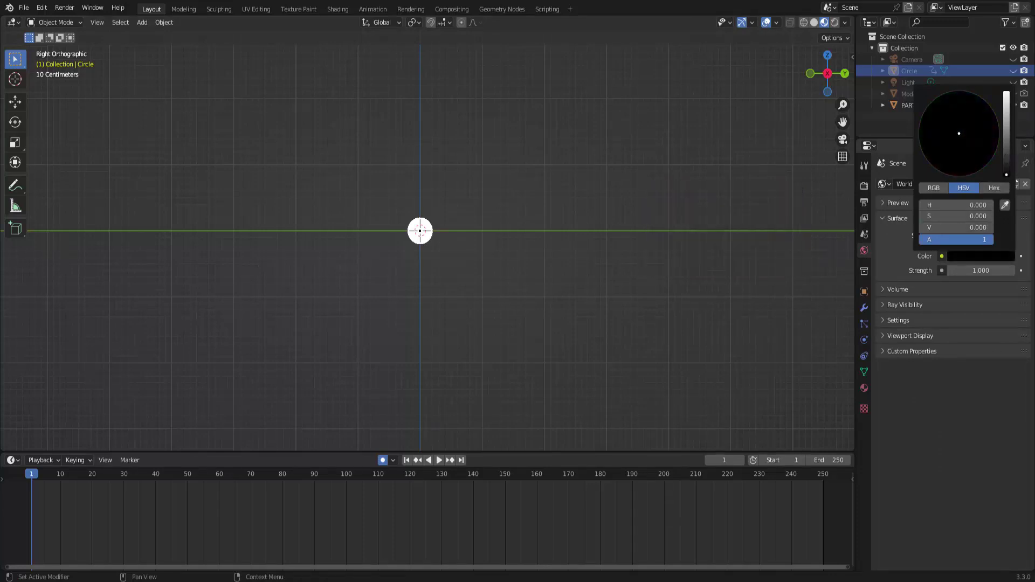
- Show the viewport in Rendered shading, enlarge the timeline area and play back the animation to about frame 68
click(834, 22)
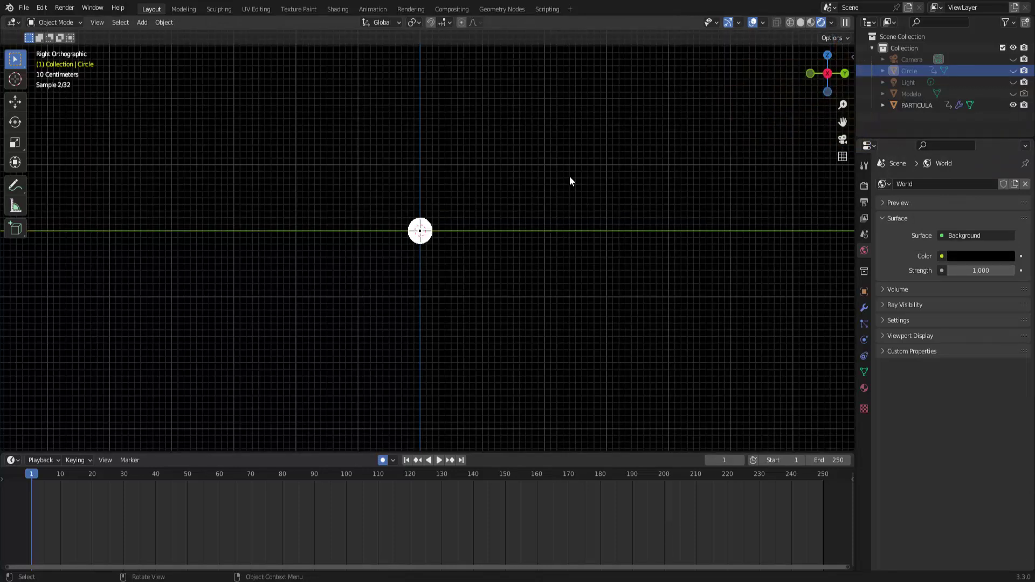
drag(517, 452, 520, 313)
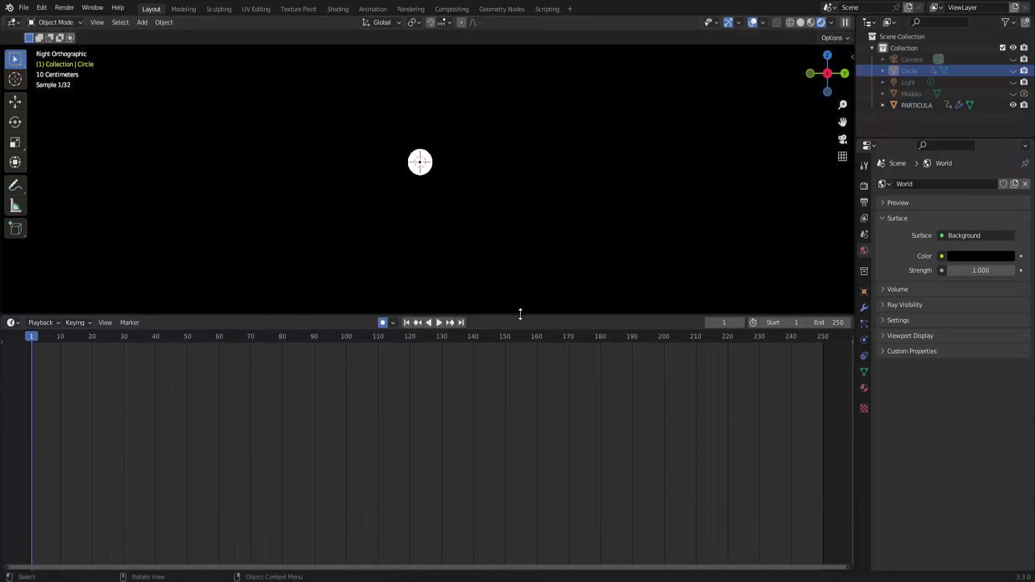
click(439, 323)
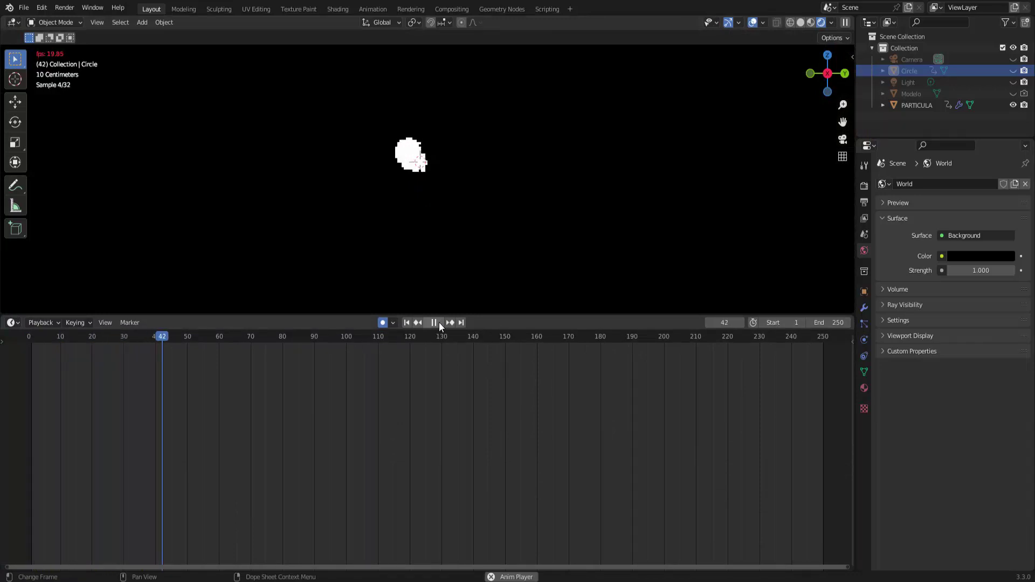
click(439, 322)
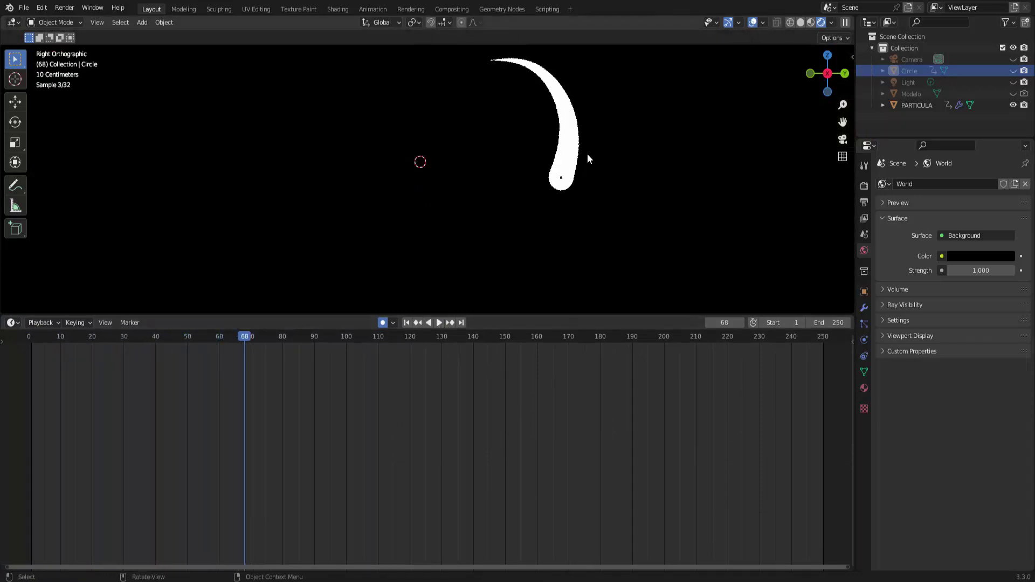
- Replace the timeline with the Shader Editor showing the Circle material's nodes
click(17, 325)
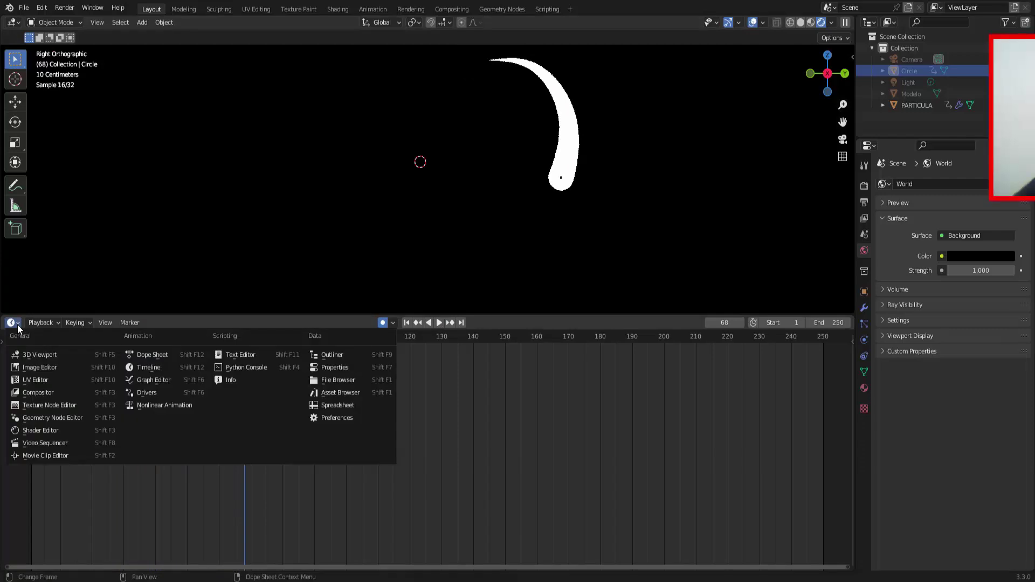
click(34, 432)
scroll(233, 479, up, 3)
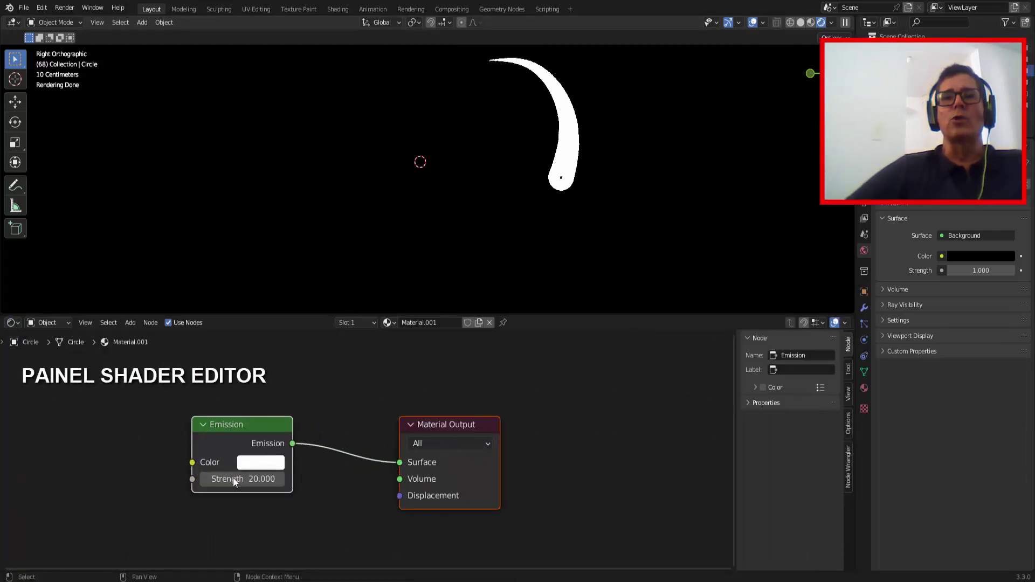
middle_drag(248, 426, 423, 391)
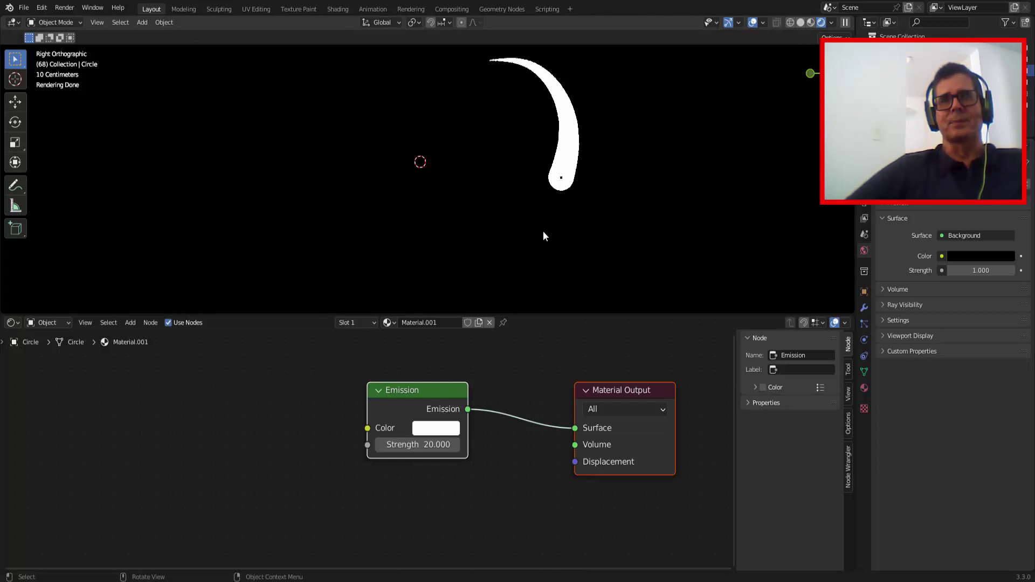
- Add a ColorRamp converter node and place it in front of the Emission node
click(129, 323)
mouse_move(157, 419)
click(221, 431)
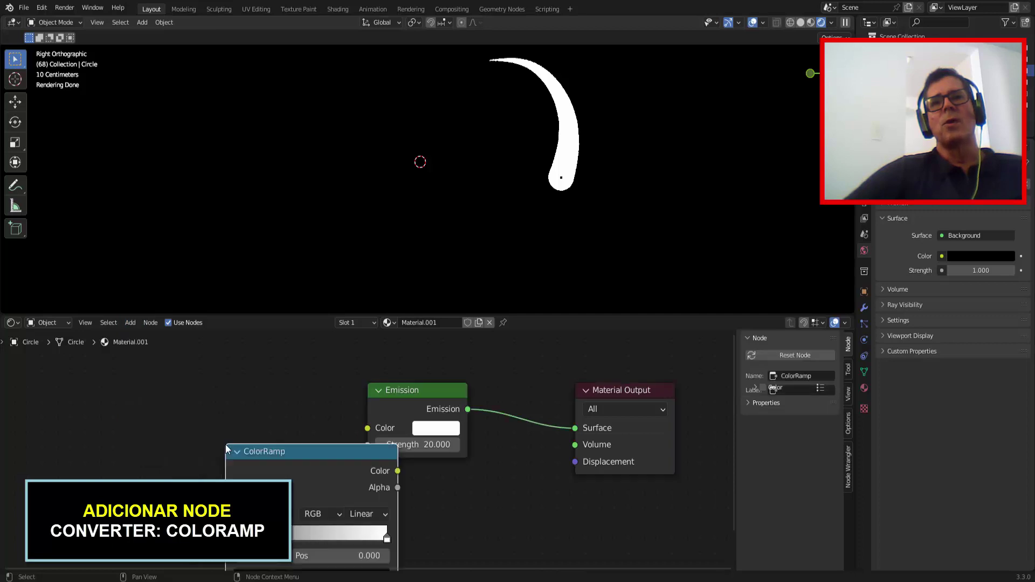
click(160, 381)
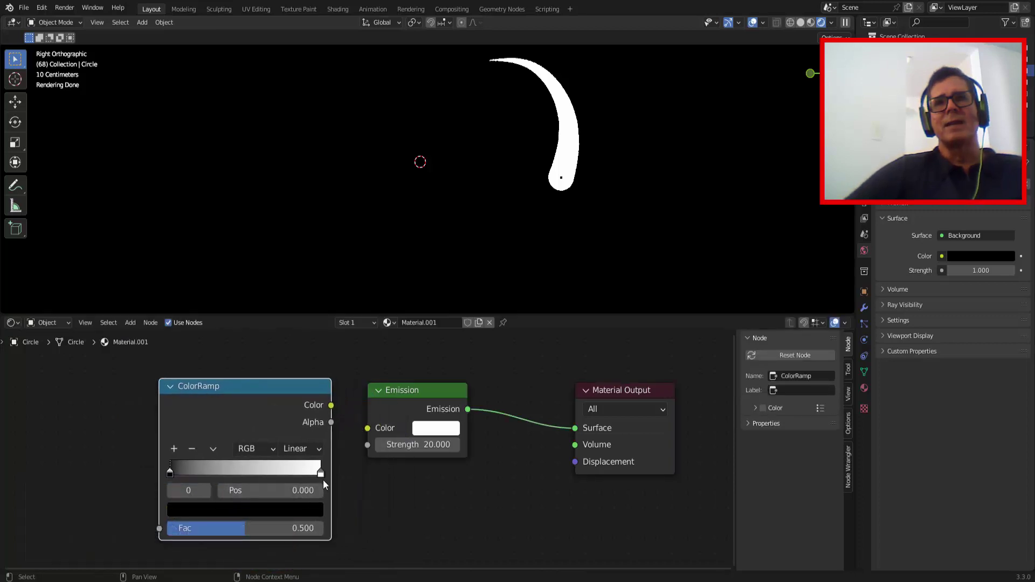
- Flip the ColorRamp node's gradient and move its black stop to about position 0.518
click(213, 451)
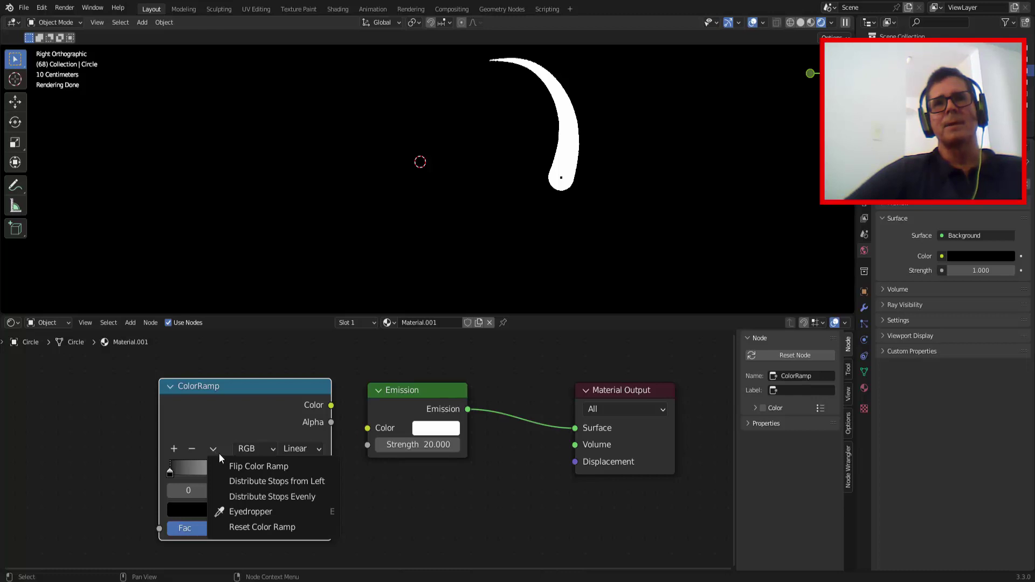
click(234, 467)
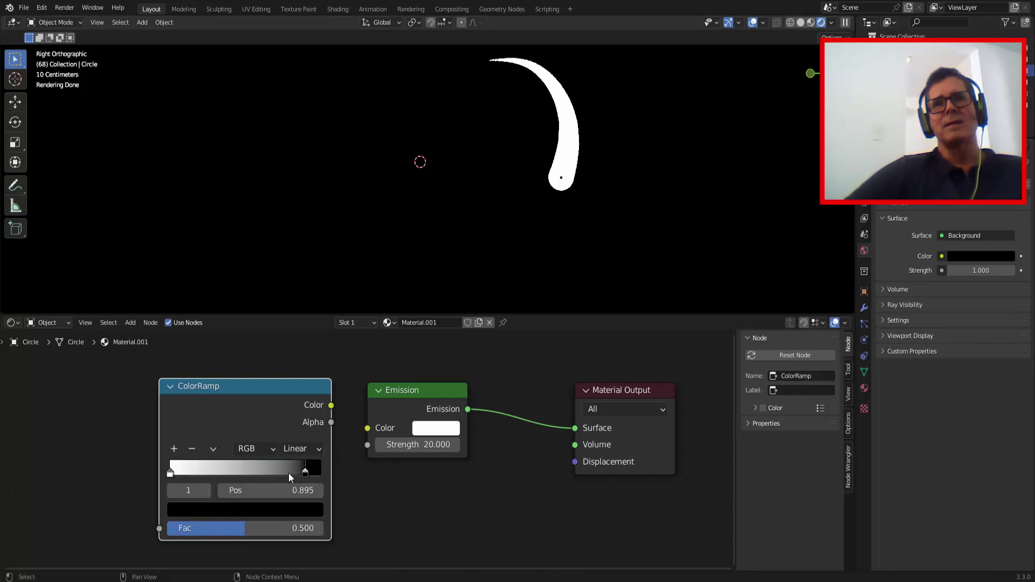
drag(289, 473, 248, 473)
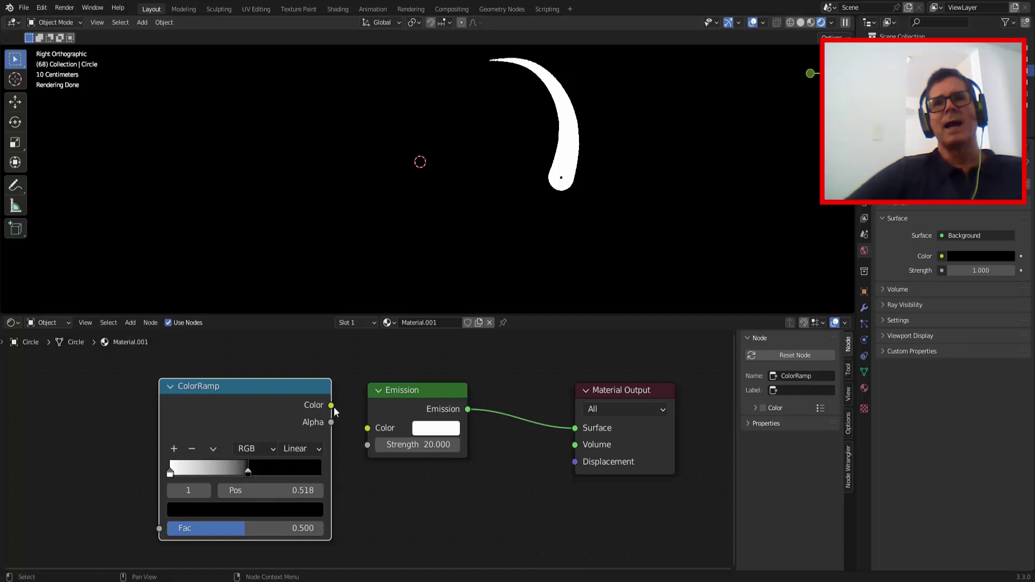
- Connect the ColorRamp's Color output to the Emission Color input and shift all the nodes over to free space before them
drag(331, 406, 367, 428)
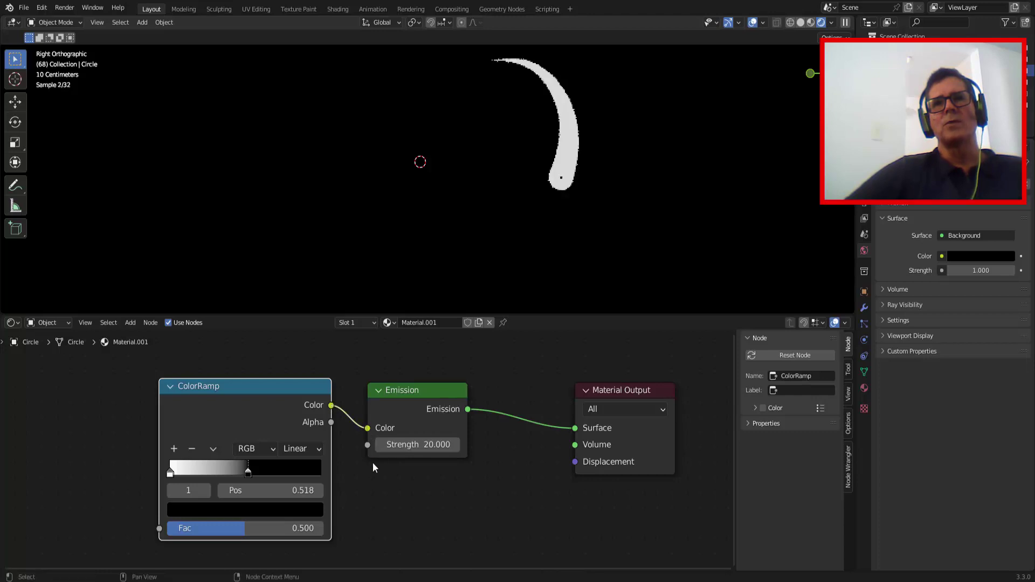
scroll(364, 475, down, 2)
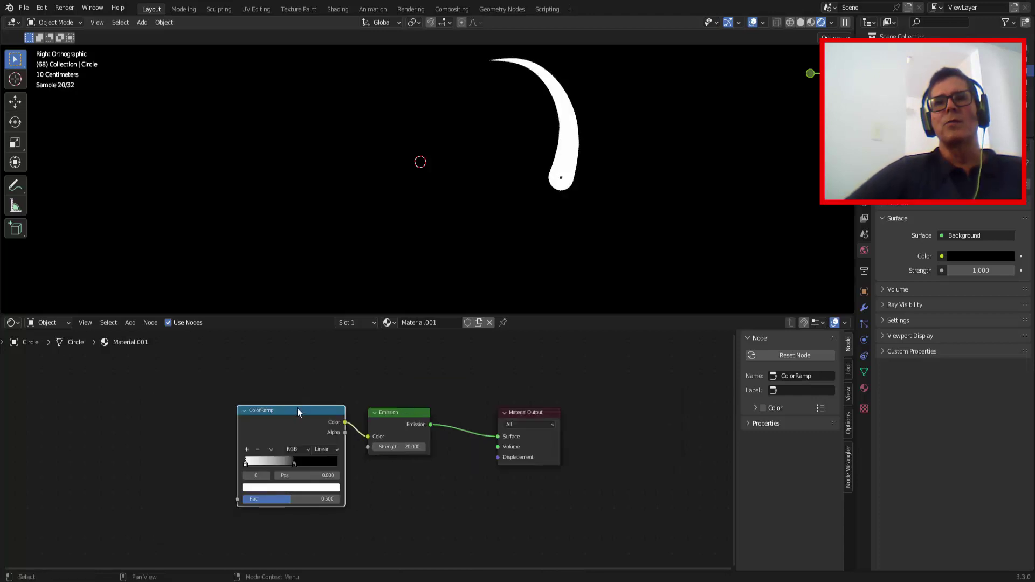
drag(278, 382, 546, 510)
drag(310, 413, 414, 402)
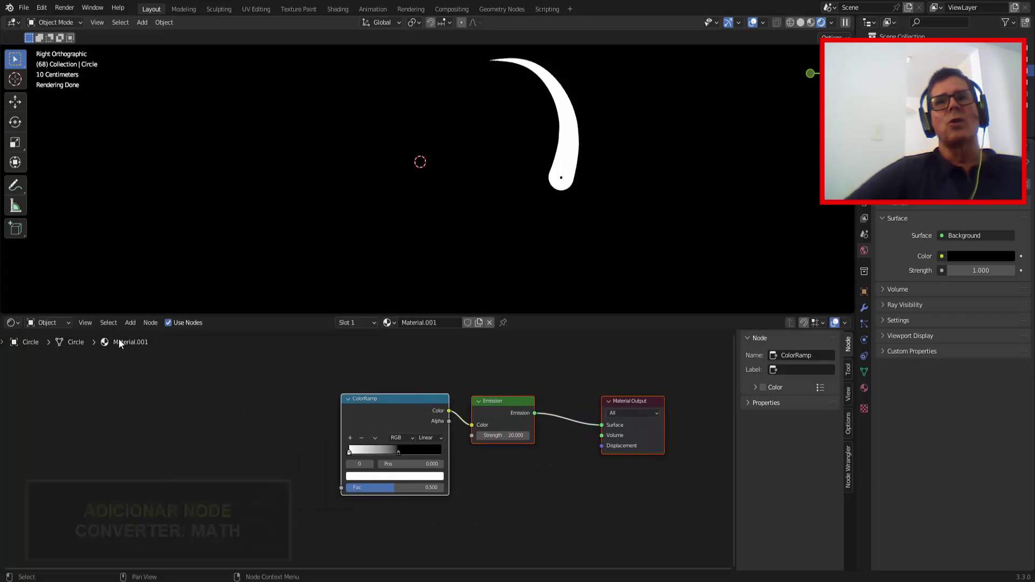
- Add a Math node set to Divide before the ColorRamp and connect its Value output to the ColorRamp's Fac
click(131, 322)
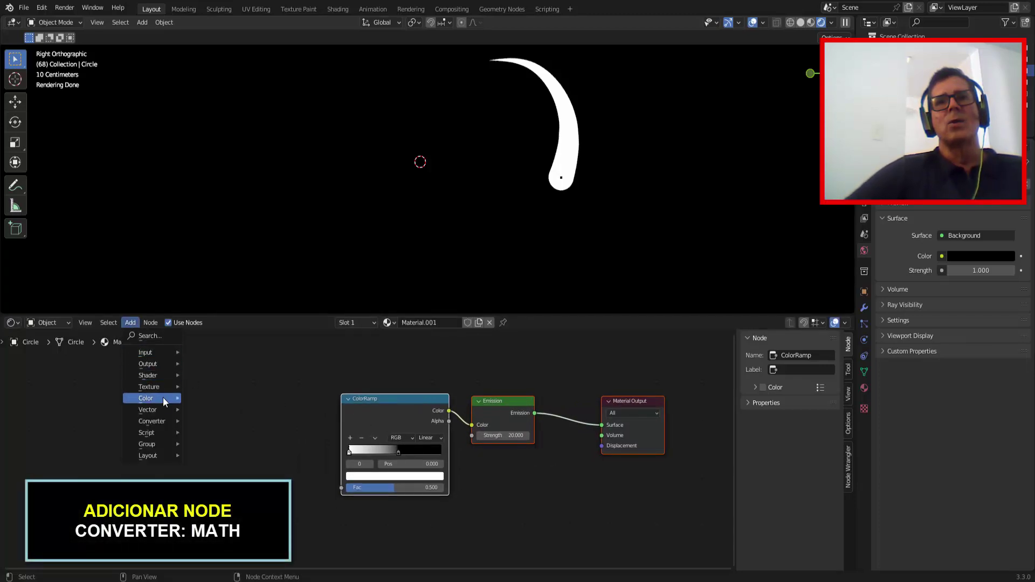
mouse_move(159, 420)
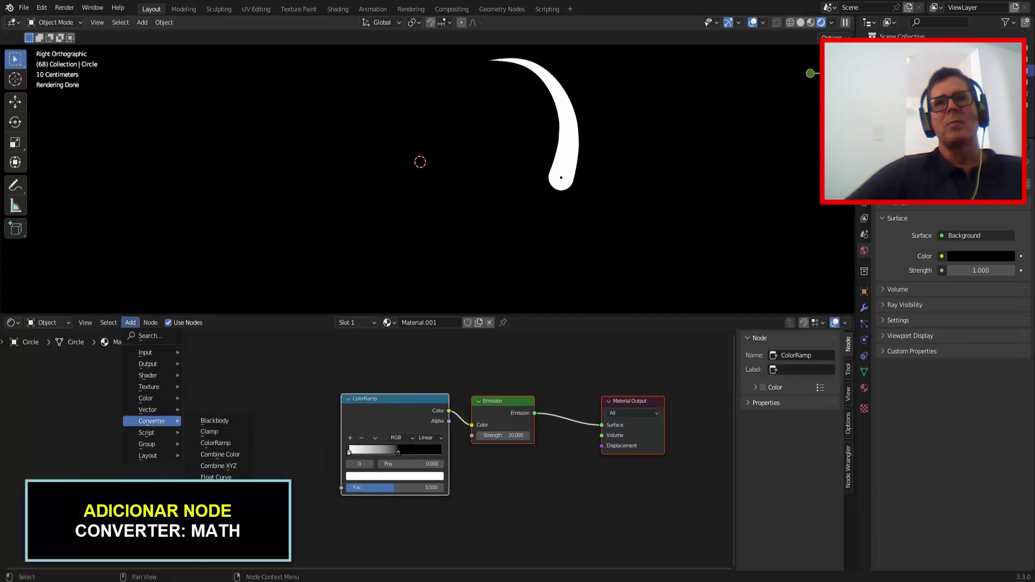
click(216, 500)
click(263, 431)
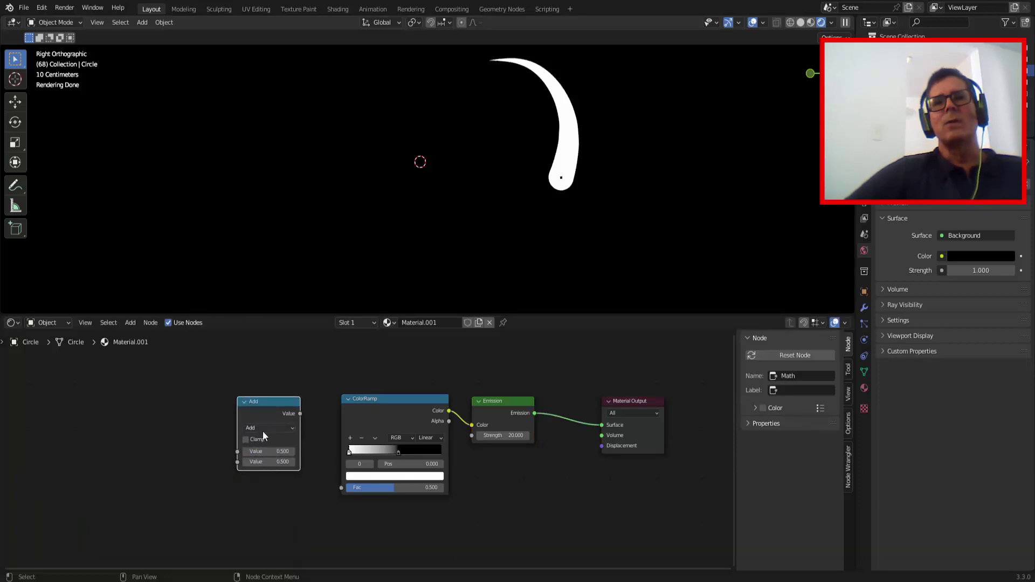
click(273, 428)
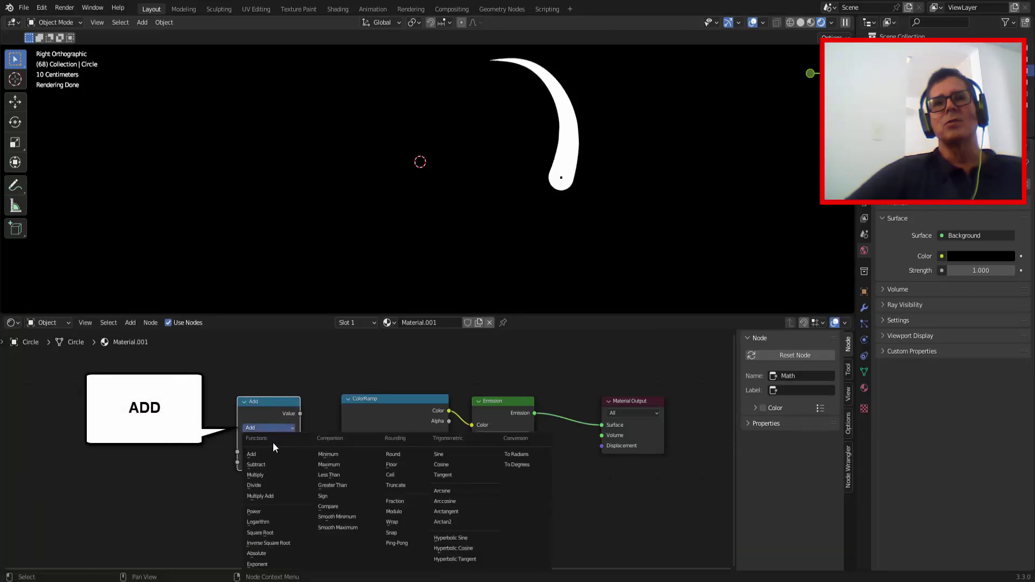
click(263, 485)
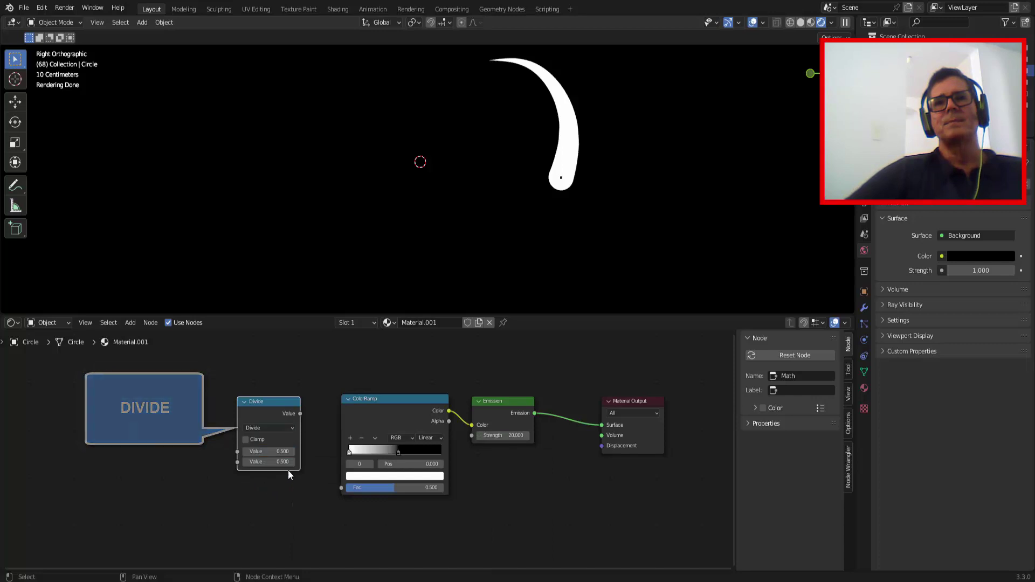
drag(300, 414, 318, 447)
drag(339, 490, 340, 488)
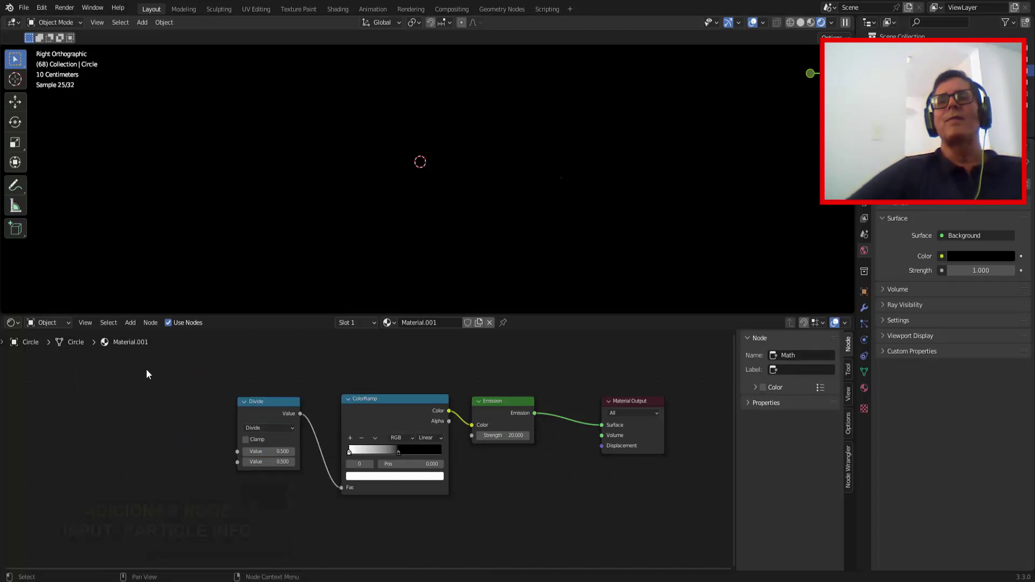
- Add a Particle Info node before the Divide node and connect its Age and Lifetime outputs to Divide's first and second Value inputs
click(130, 322)
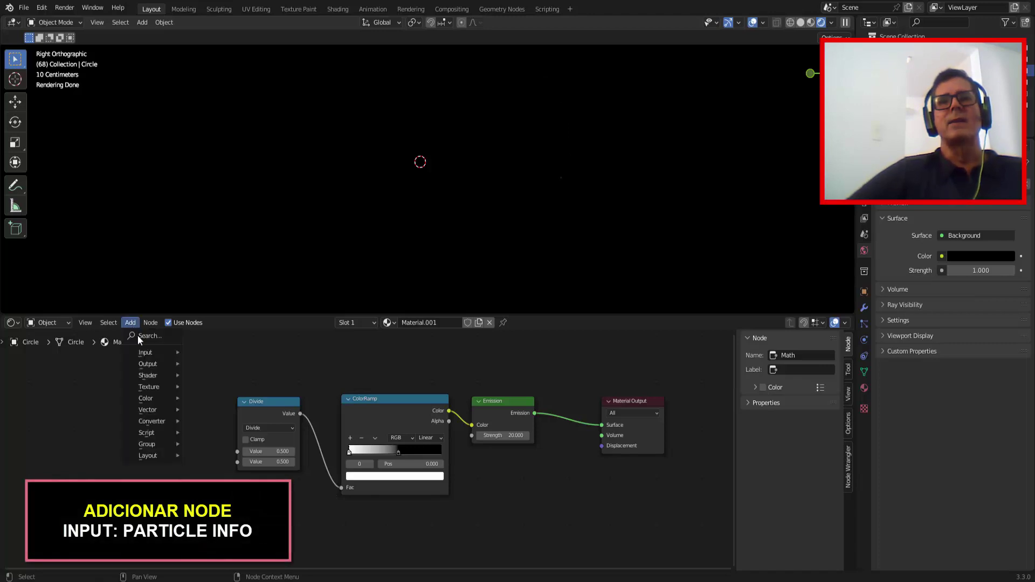
mouse_move(146, 354)
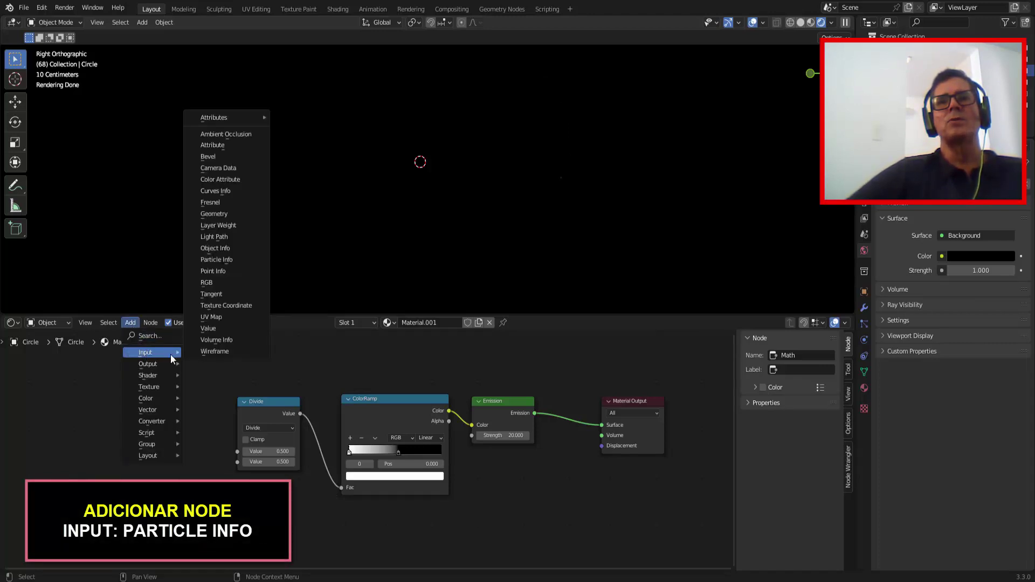
click(232, 261)
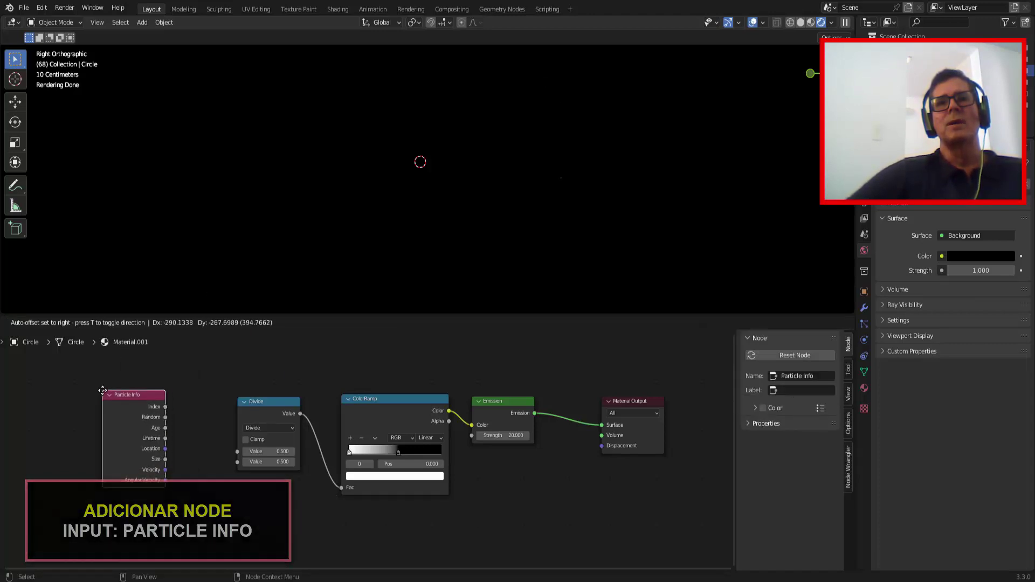
click(110, 397)
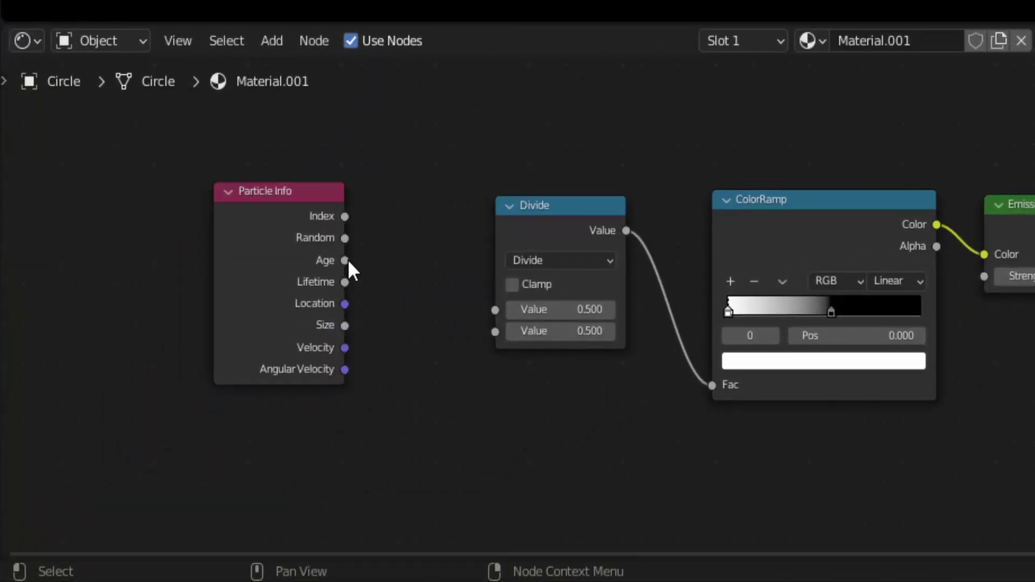
drag(321, 282, 498, 318)
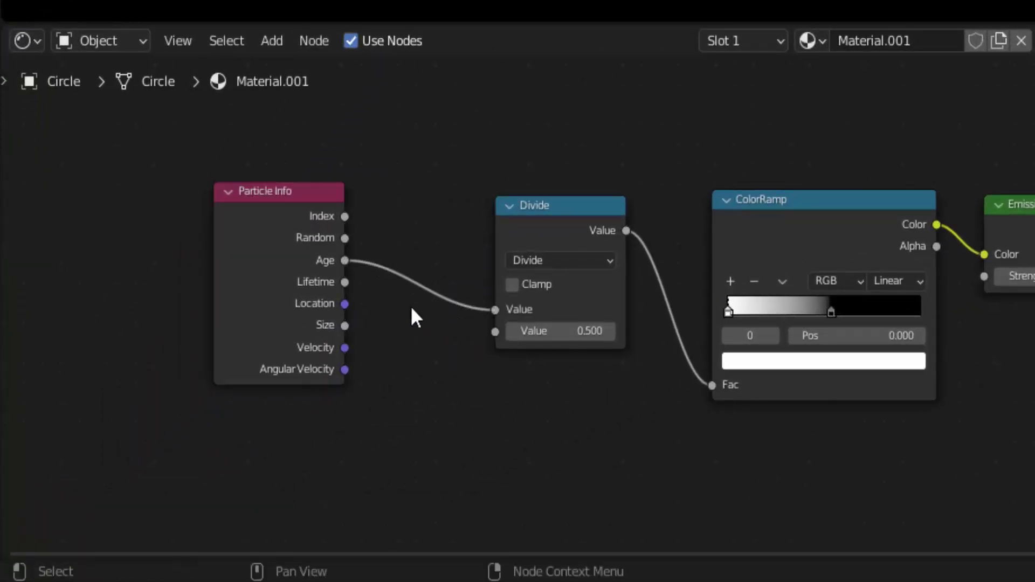
drag(346, 283, 495, 332)
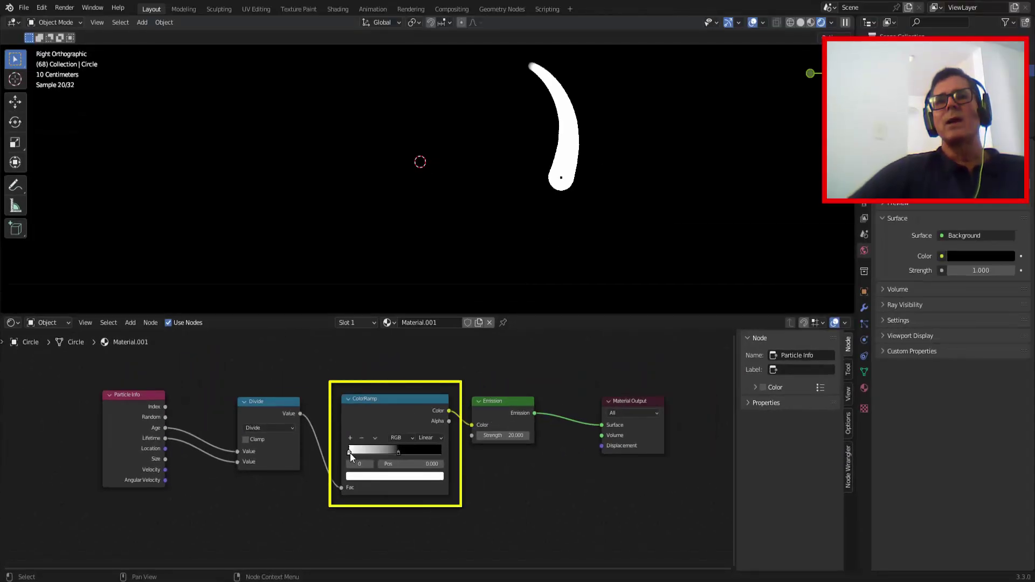
- Recolor the ColorRamp's white stop yellow at about position 0.073, and place the black stop at about 0.809
drag(354, 453, 384, 454)
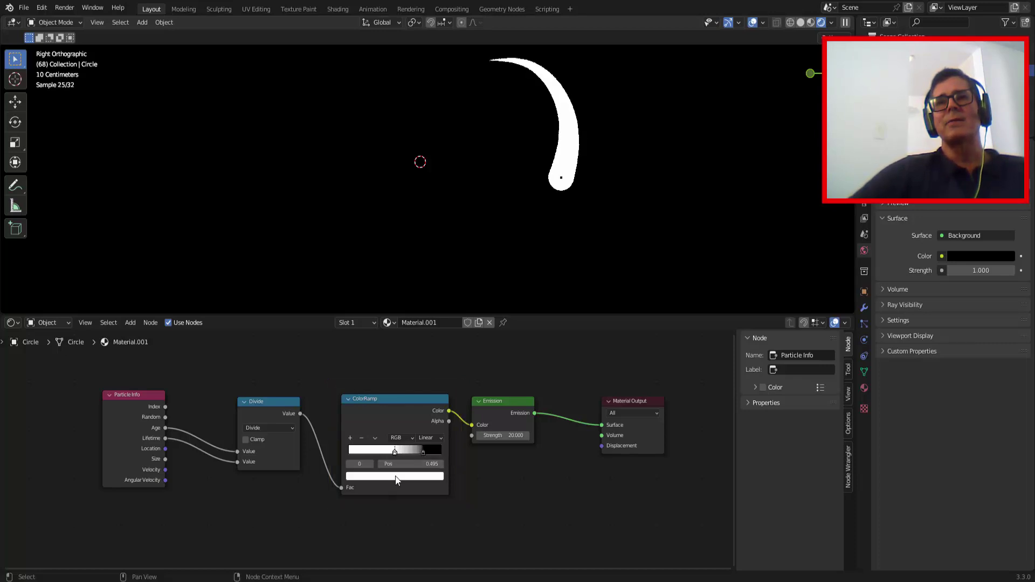
click(398, 477)
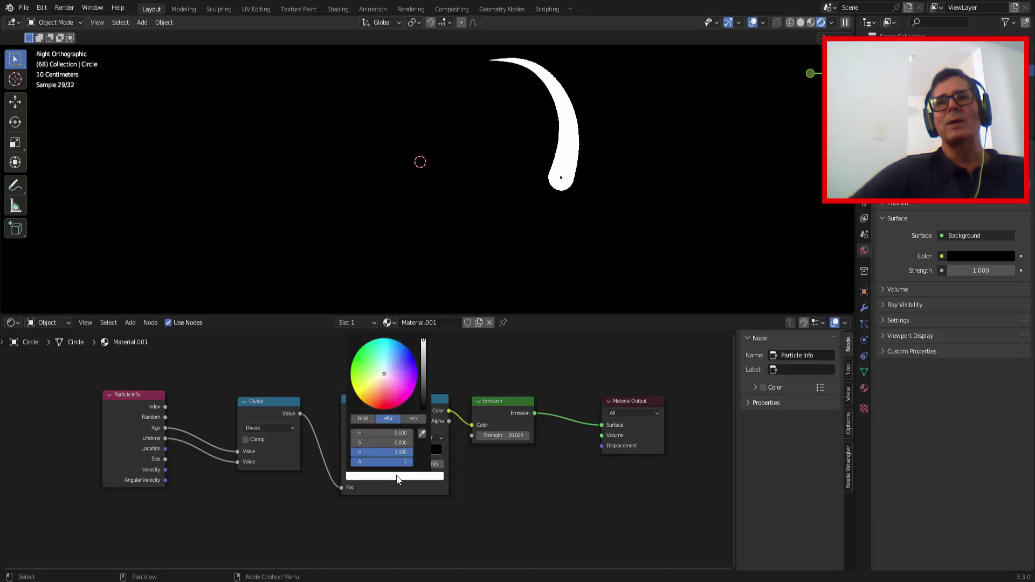
click(368, 389)
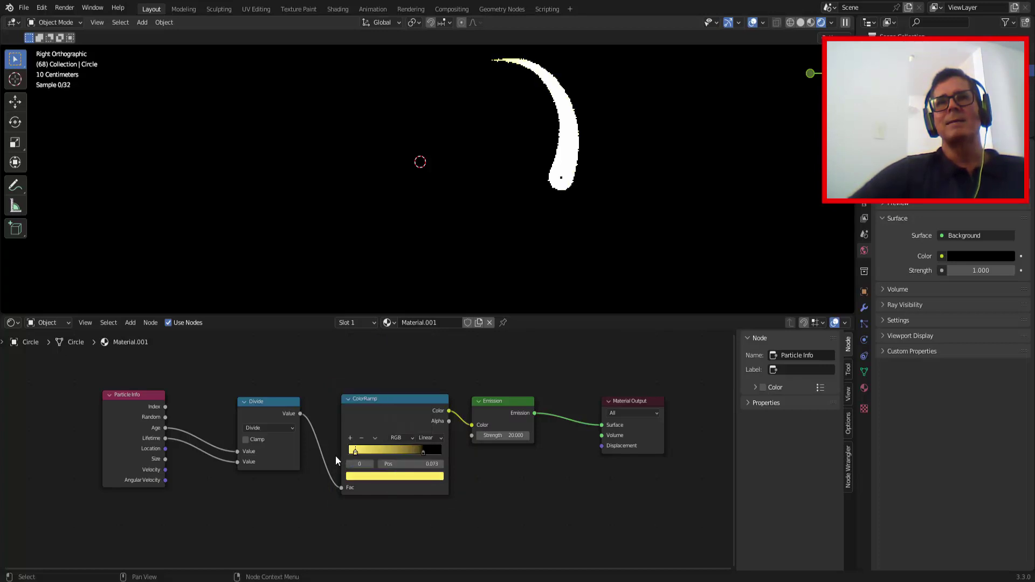
- Change the ColorRamp's black stop to dark red and set the Emission strength to 3.1
click(424, 453)
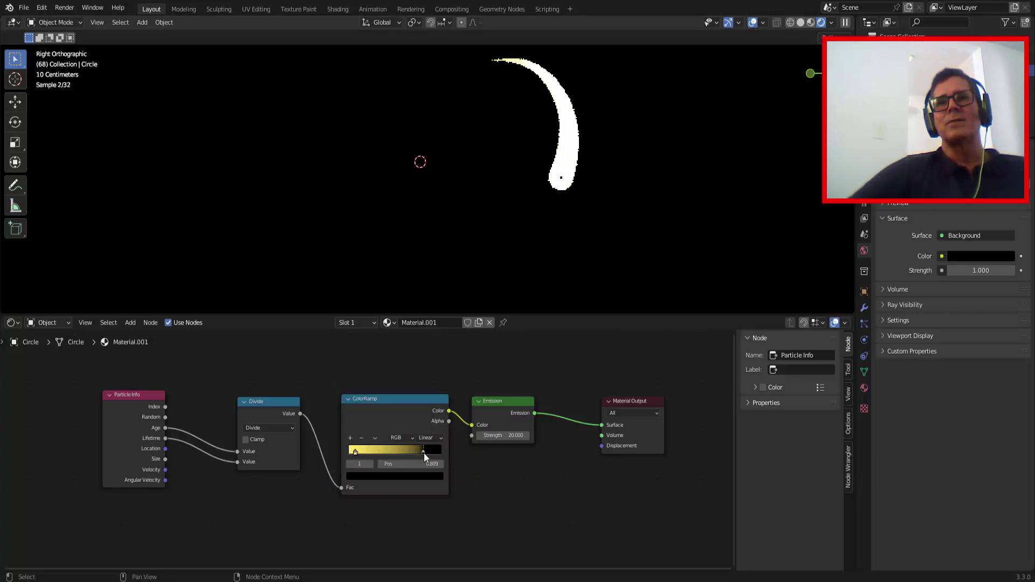
click(409, 476)
drag(424, 401, 423, 368)
click(380, 405)
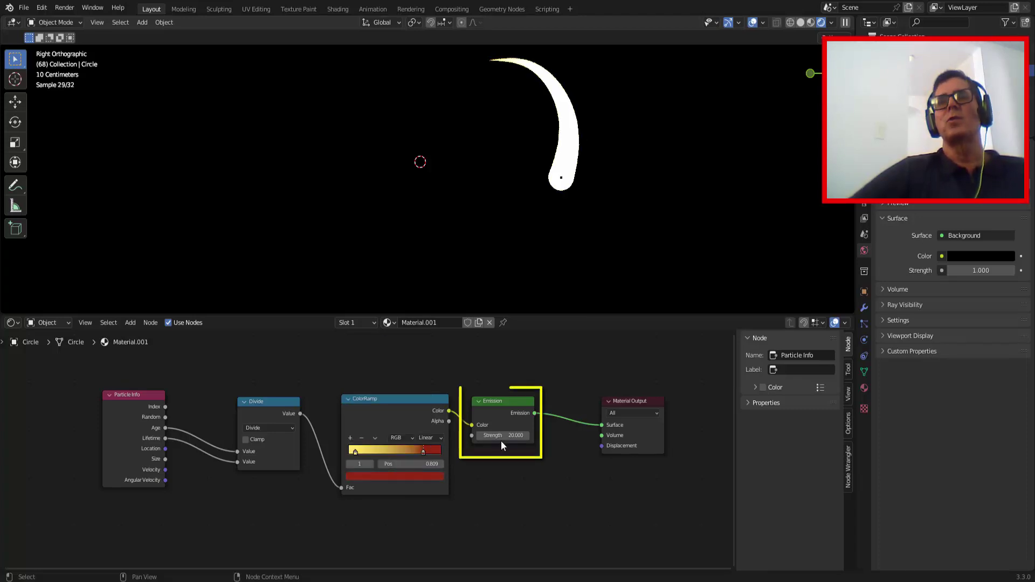
drag(502, 445, 426, 445)
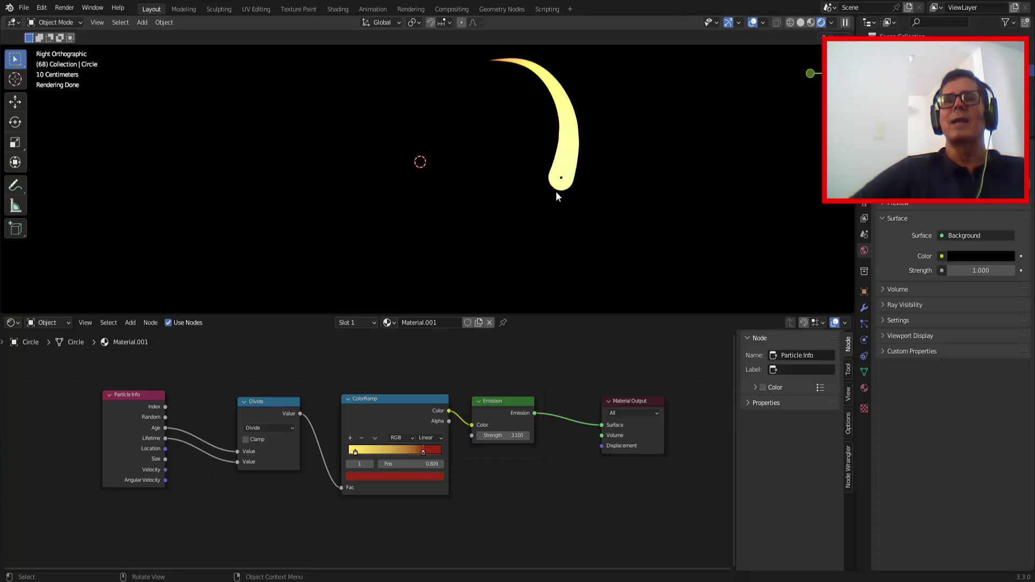
- Enlarge the 3D viewport and play the trail animation in Material Preview shading
drag(539, 314, 542, 368)
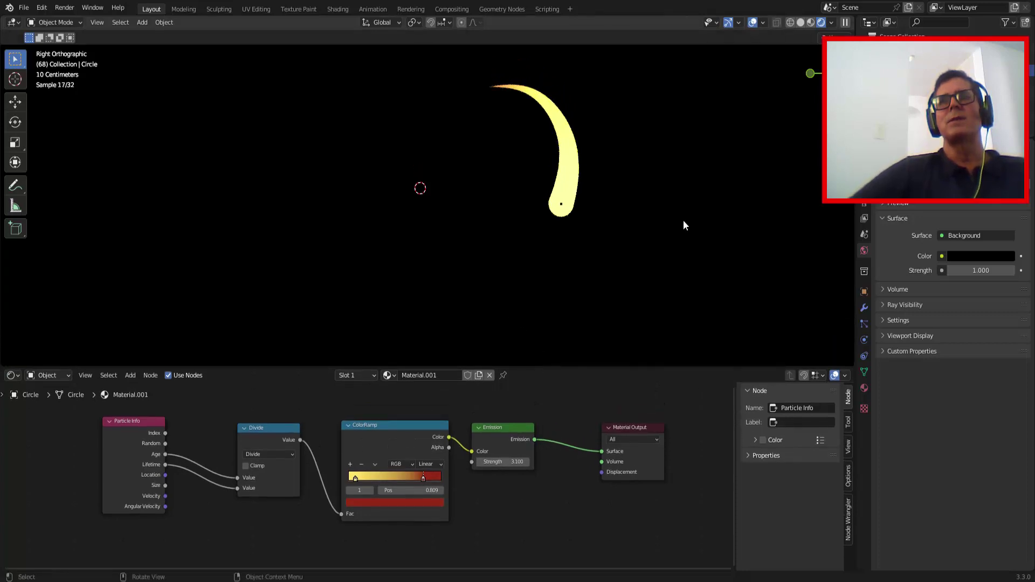
click(811, 22)
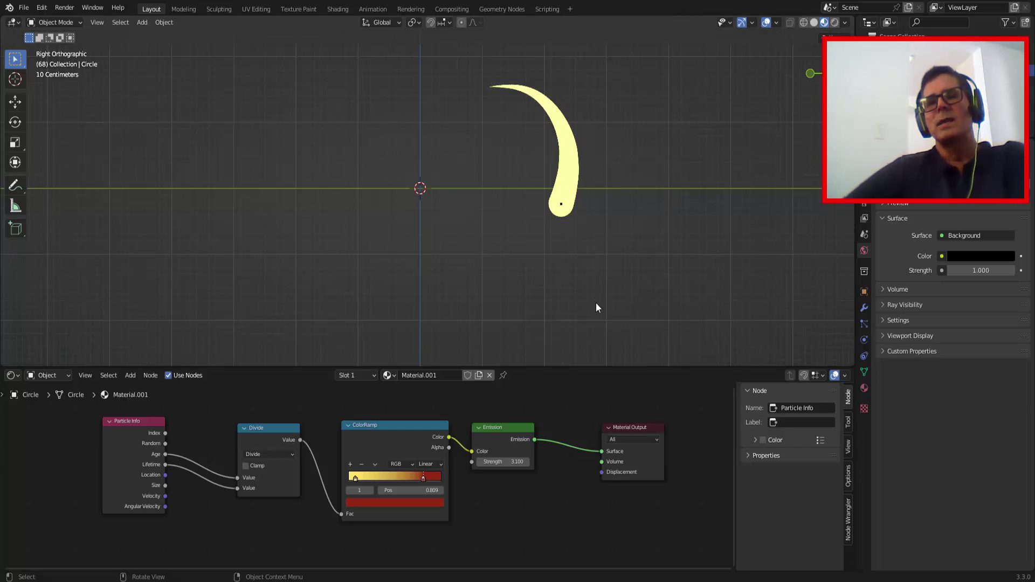
key(space)
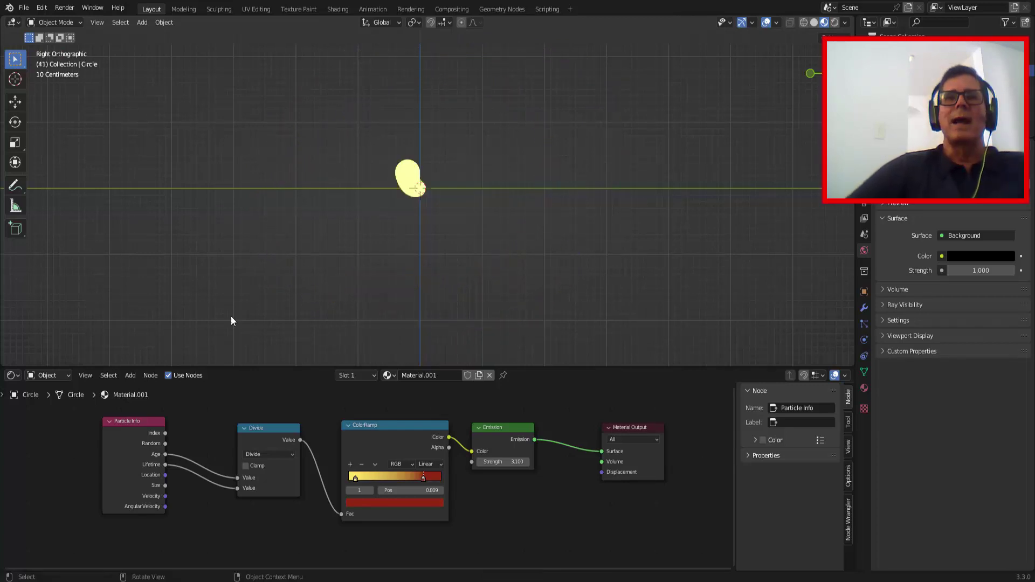
- Replace the node editor with a shorter Timeline and return the animation to frame 1
click(9, 377)
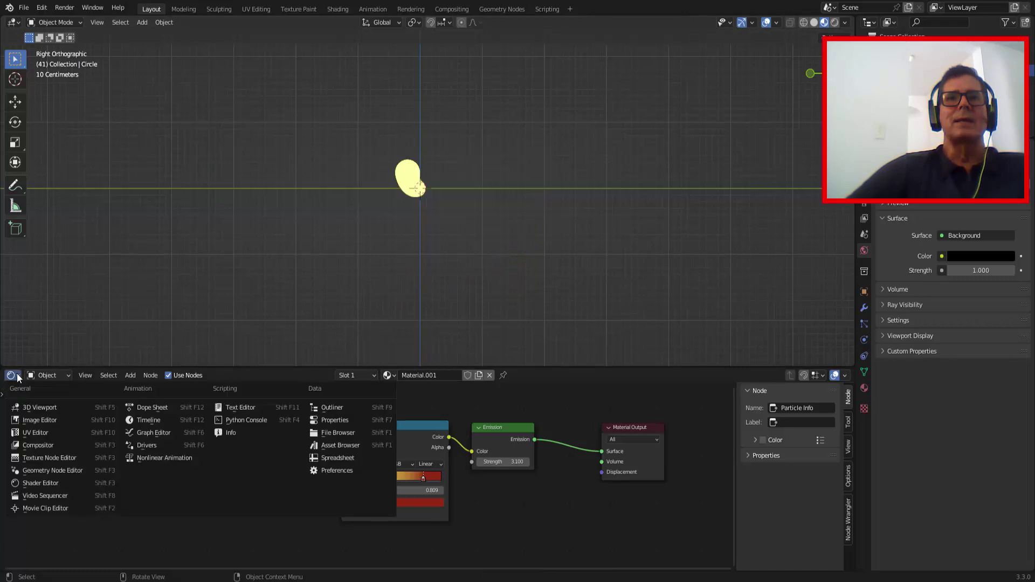
click(151, 418)
drag(548, 365, 533, 453)
click(406, 460)
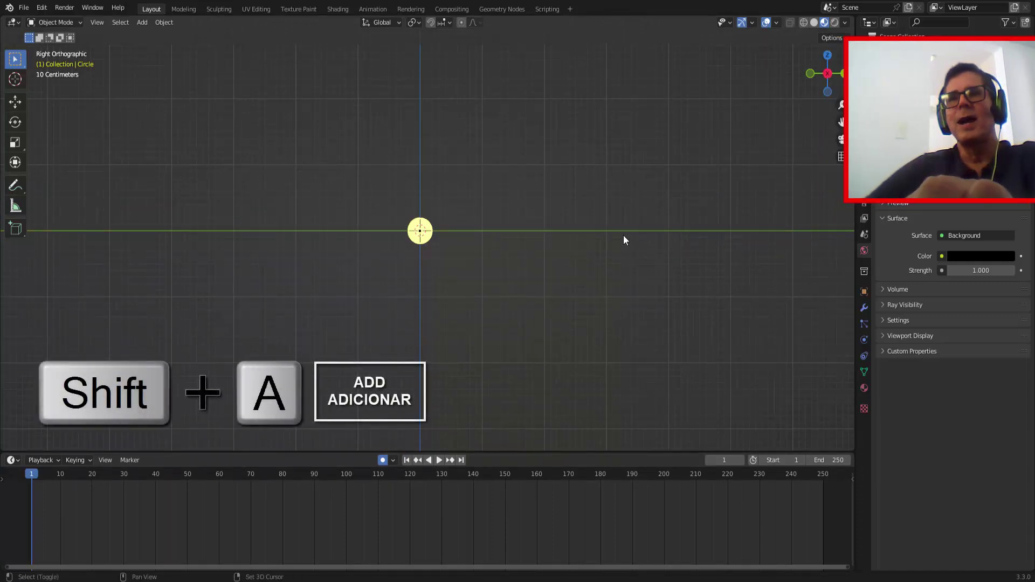
- Add a smooth-shaded UV sphere at the origin, scaled down to slightly larger than the yellow particle disc
key(shift+a)
mouse_move(624, 235)
click(674, 270)
key(s)
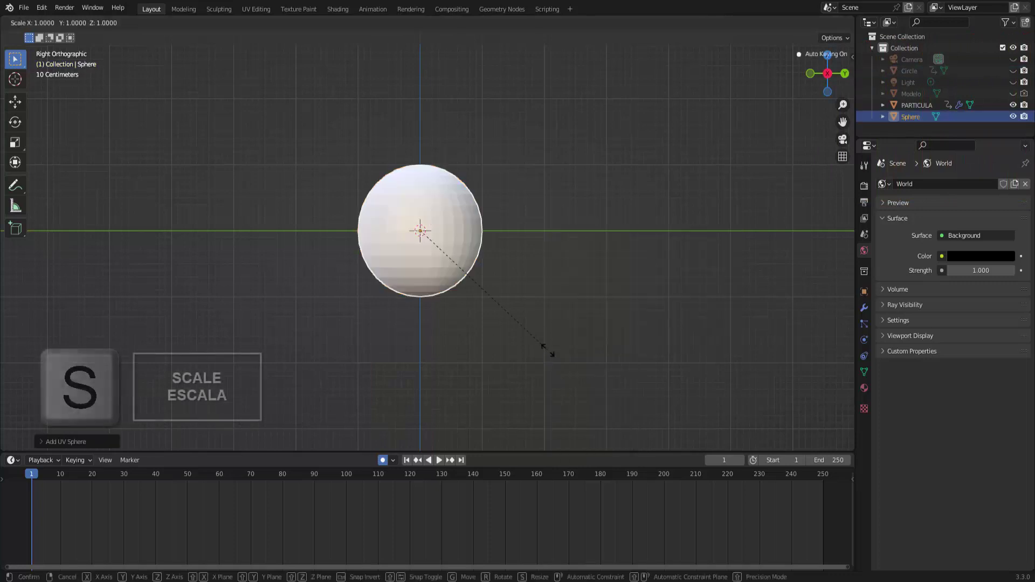
click(459, 267)
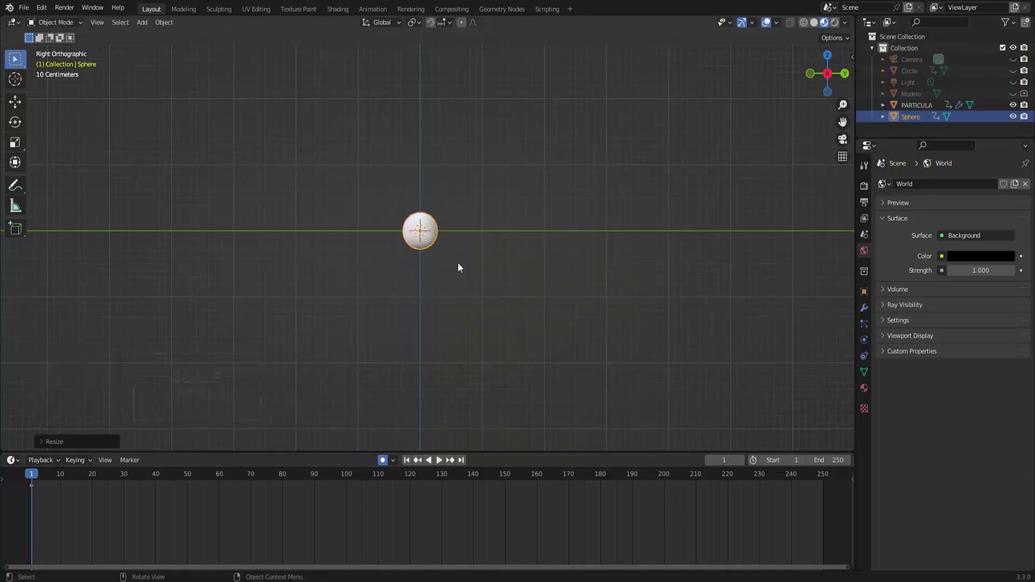
right_click(607, 127)
click(609, 131)
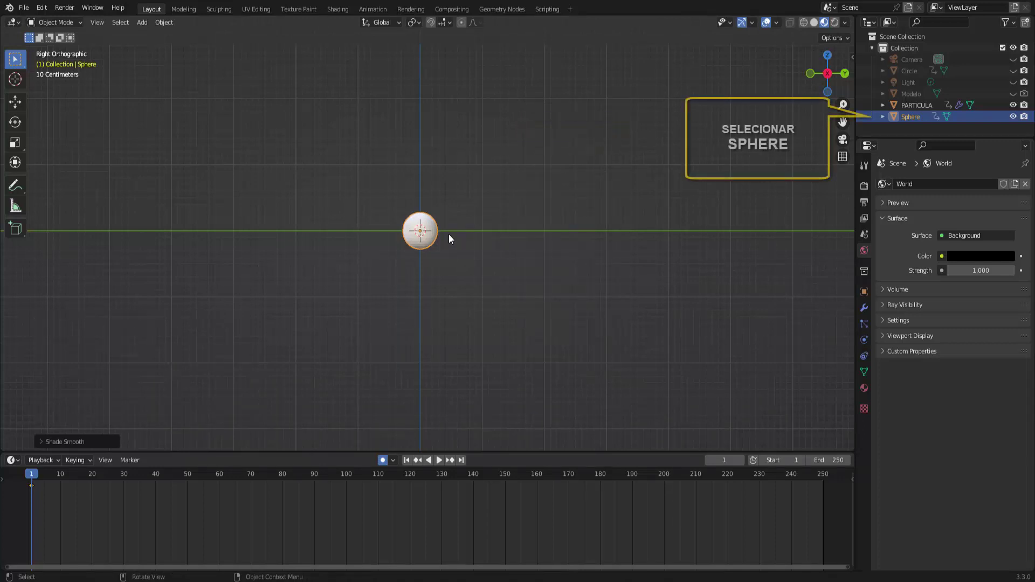
- Switch to Rendered shading and give the sphere a new material with a red base color
click(835, 23)
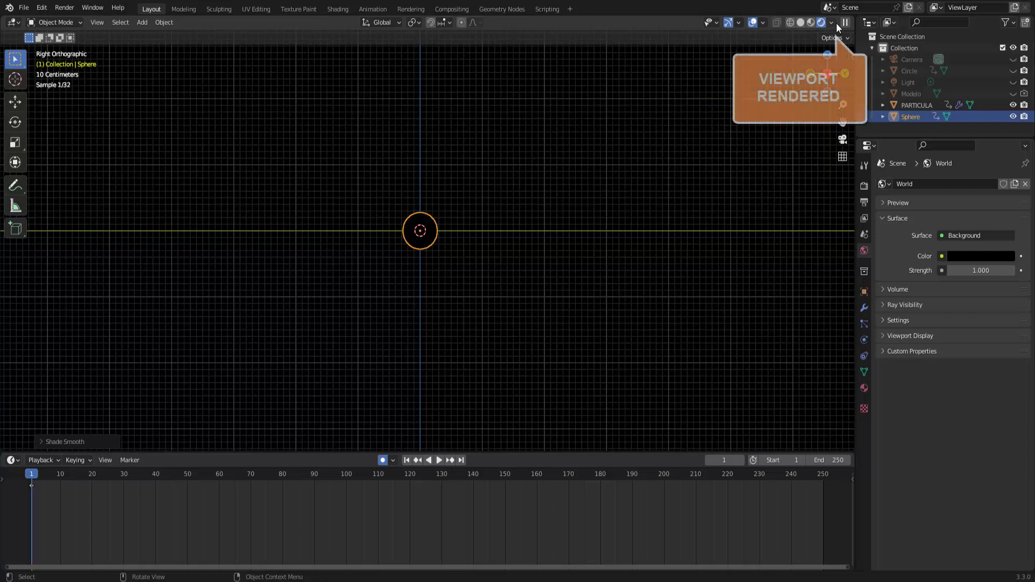
click(865, 388)
click(962, 228)
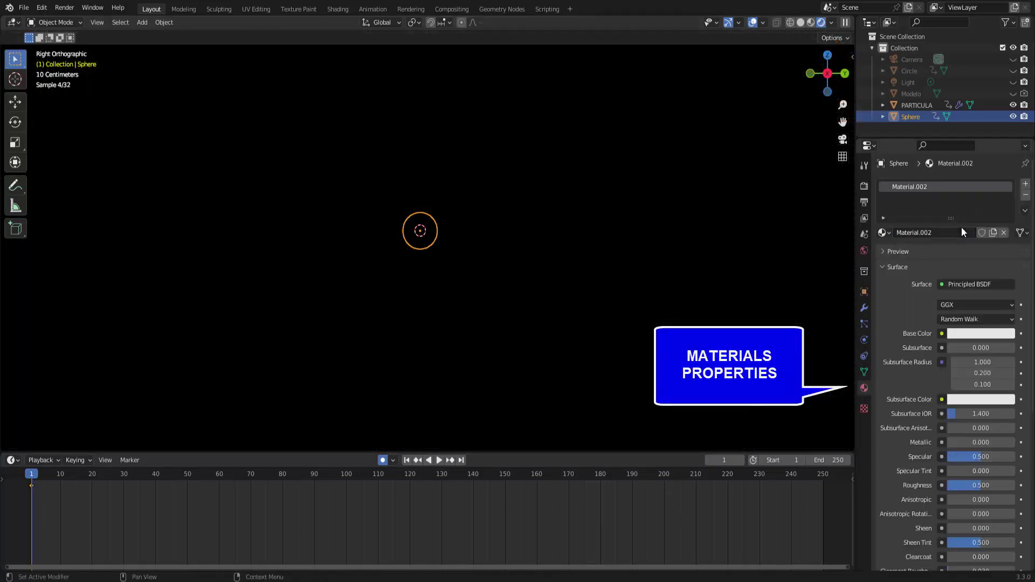
click(974, 334)
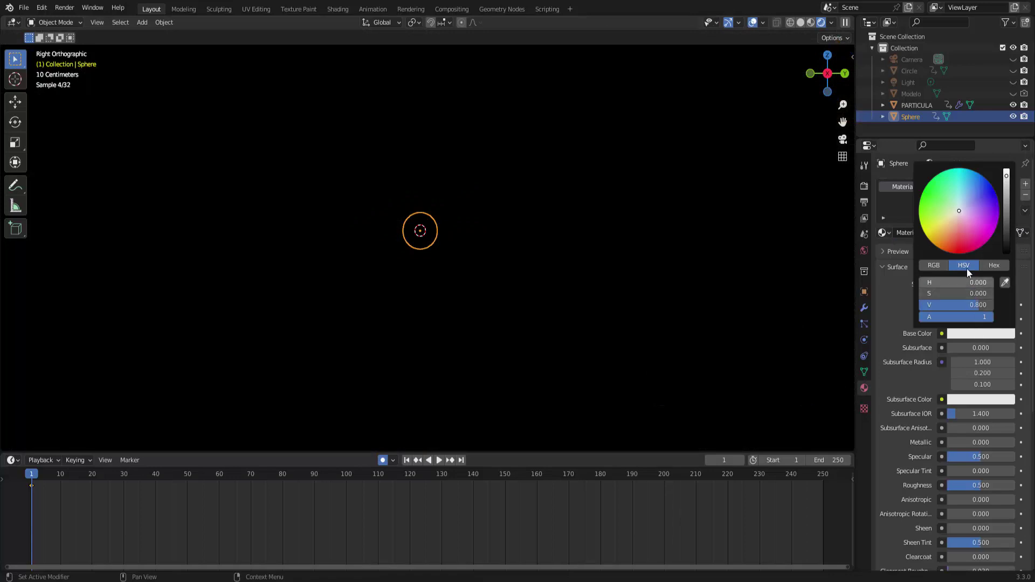
click(953, 244)
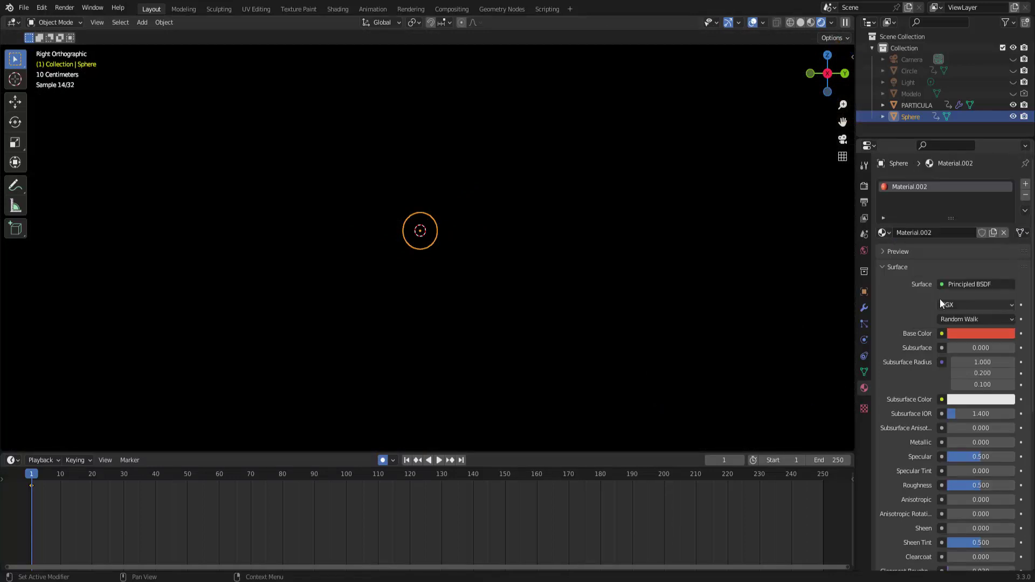
- Change the sphere's surface shader to Emission with an orange-red color and return the viewport to Material Preview
click(943, 284)
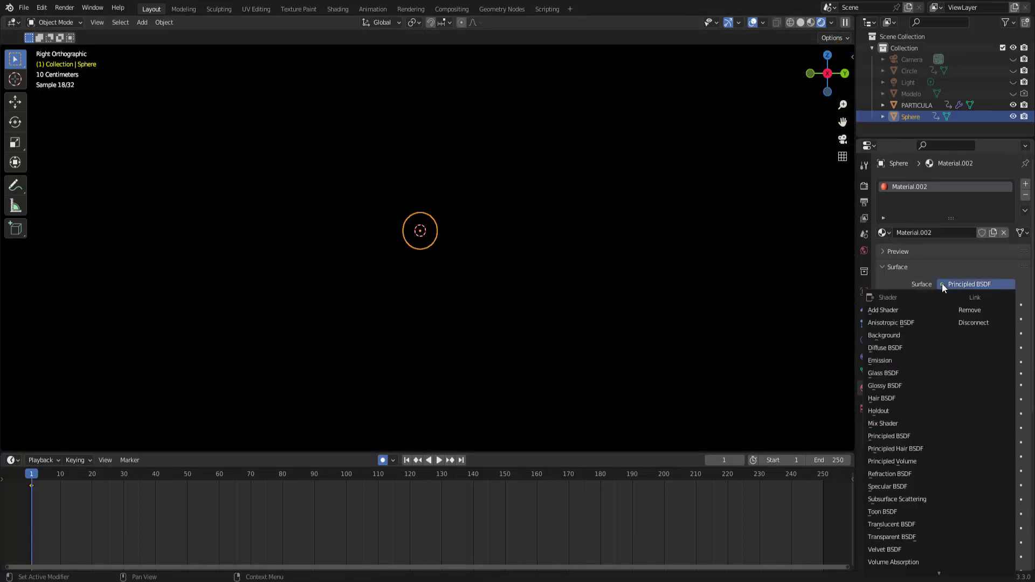
click(887, 361)
click(983, 305)
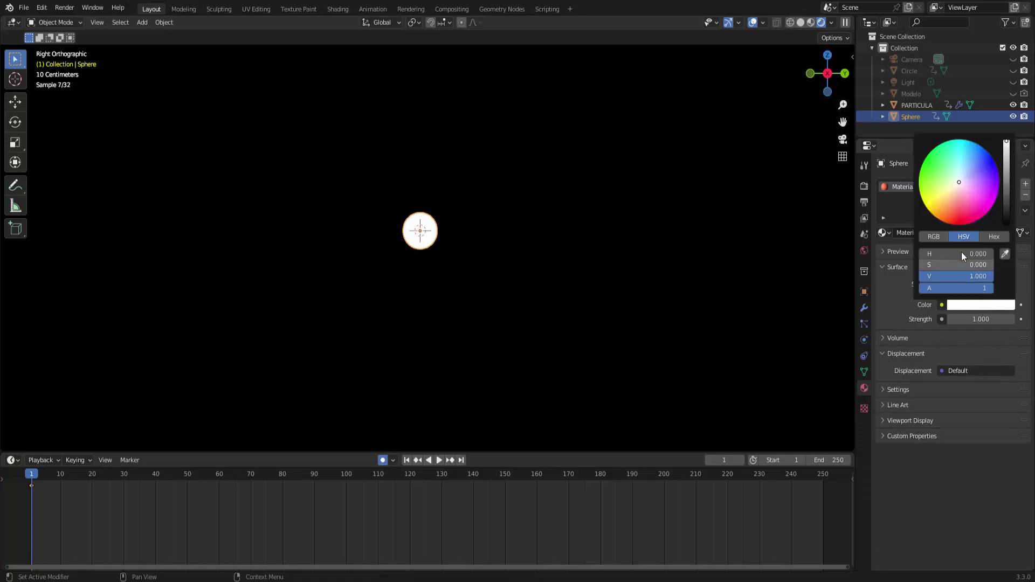
click(953, 219)
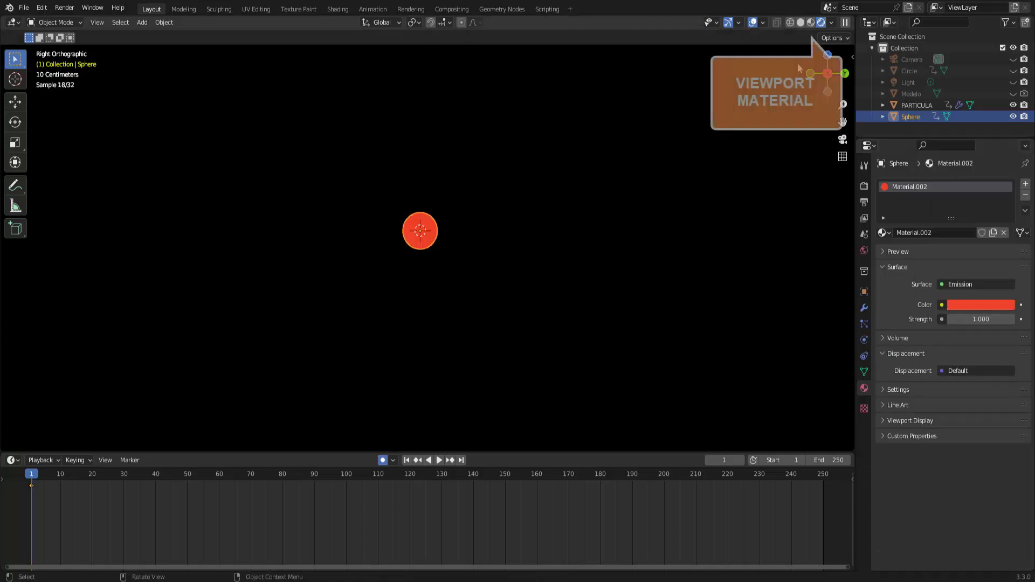
click(811, 23)
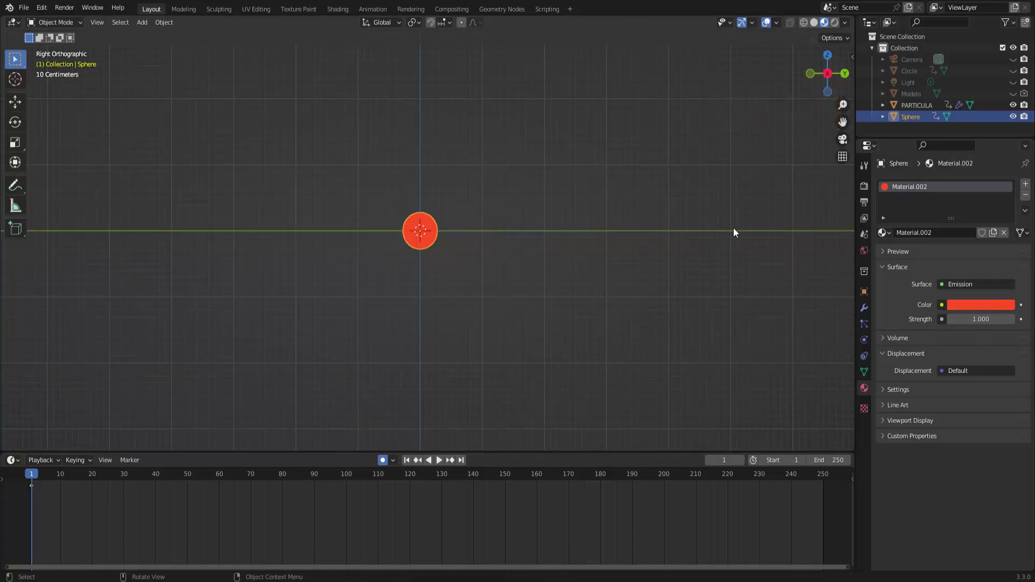
- Parent the sphere to PARTICULA using the Object option
click(919, 105)
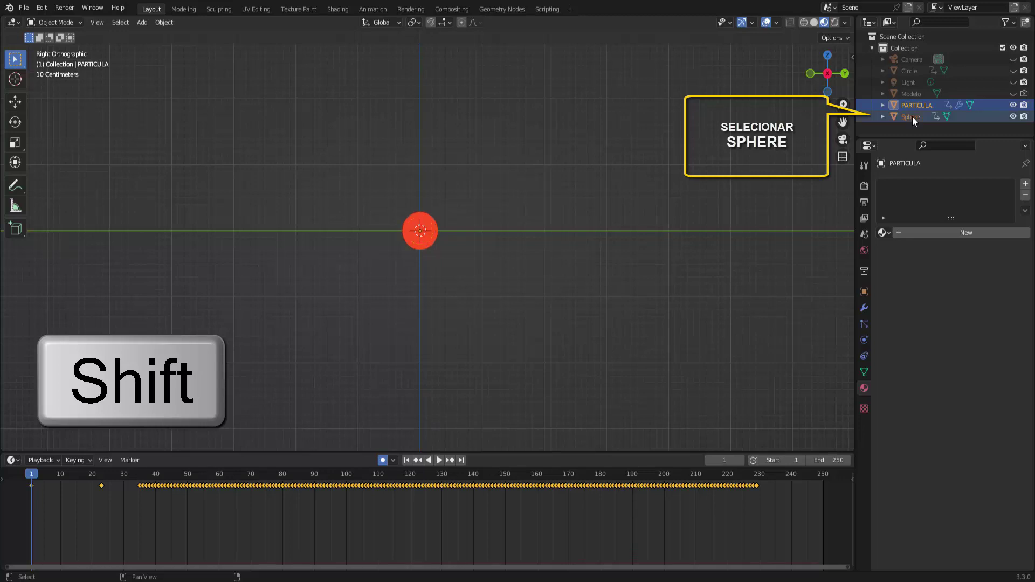
shift+click(912, 117)
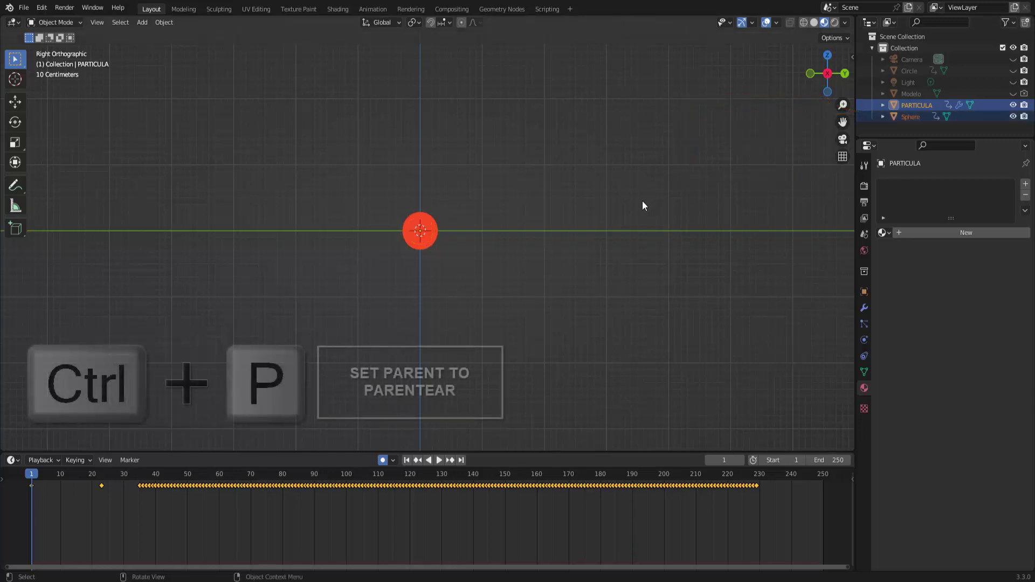
key(ctrl+p)
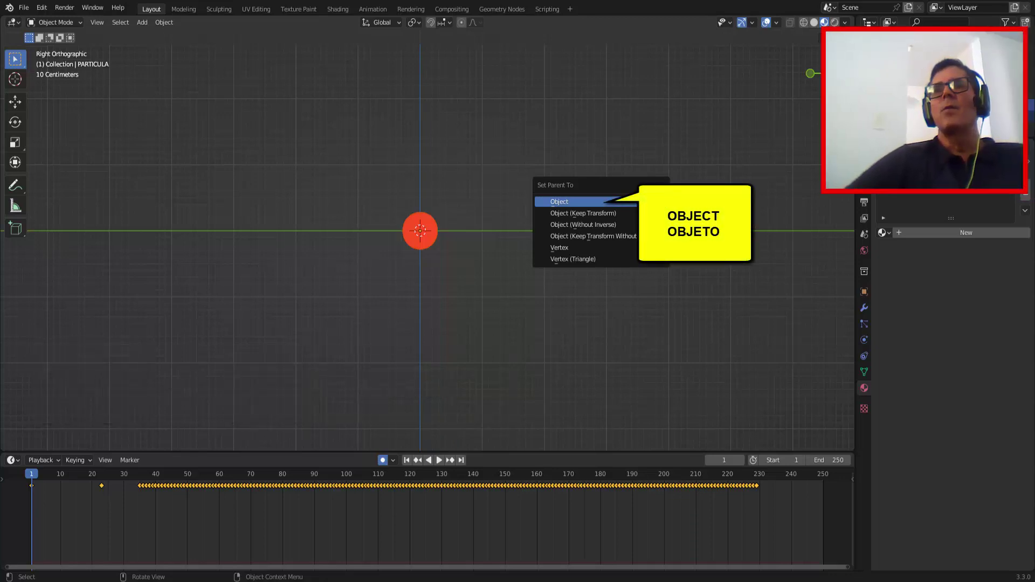
click(643, 201)
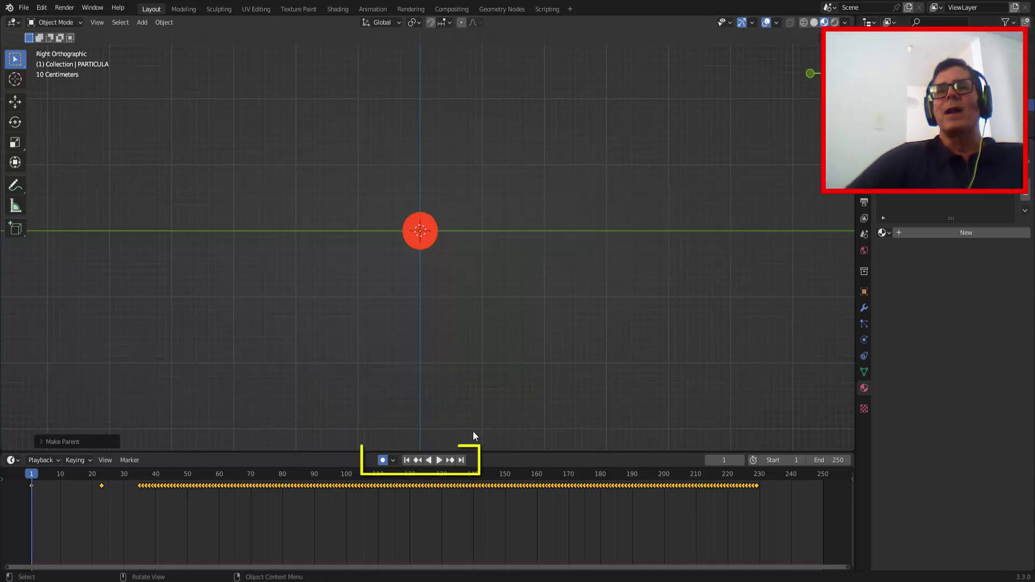
- Play the animation to check the sphere's motion with the trail, then return to frame 1 and select the sphere
click(441, 460)
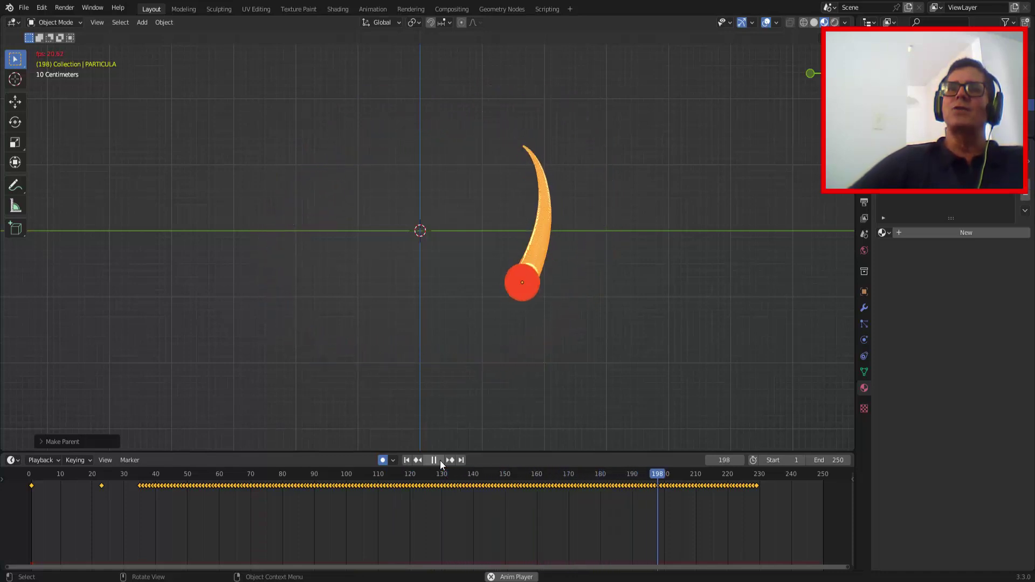
click(434, 460)
click(407, 462)
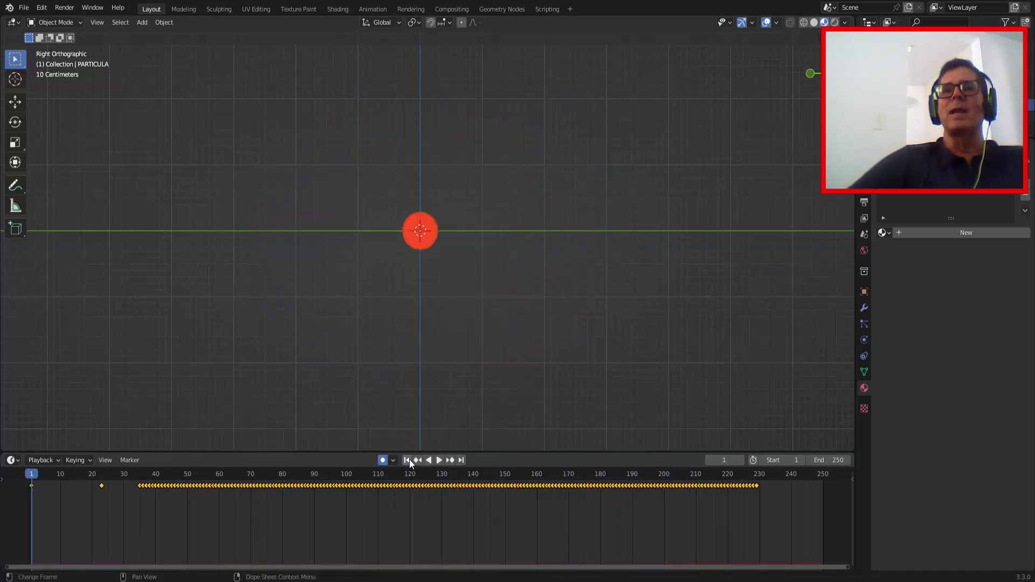
click(435, 226)
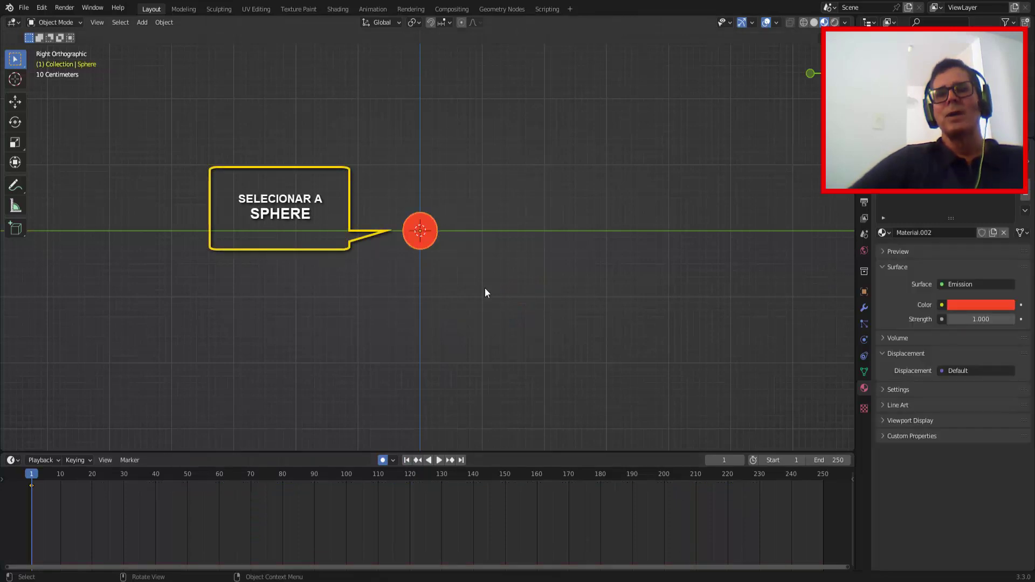
- Scale the sphere down to about 0.7 and preview the animation in Rendered shading, stopping it back at frame 1
key(s)
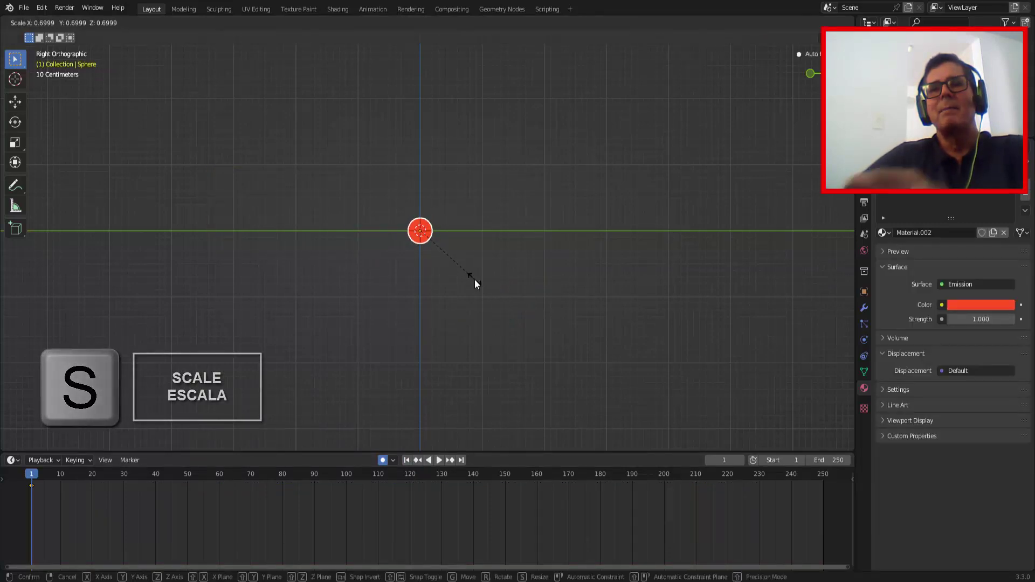
click(474, 279)
click(439, 462)
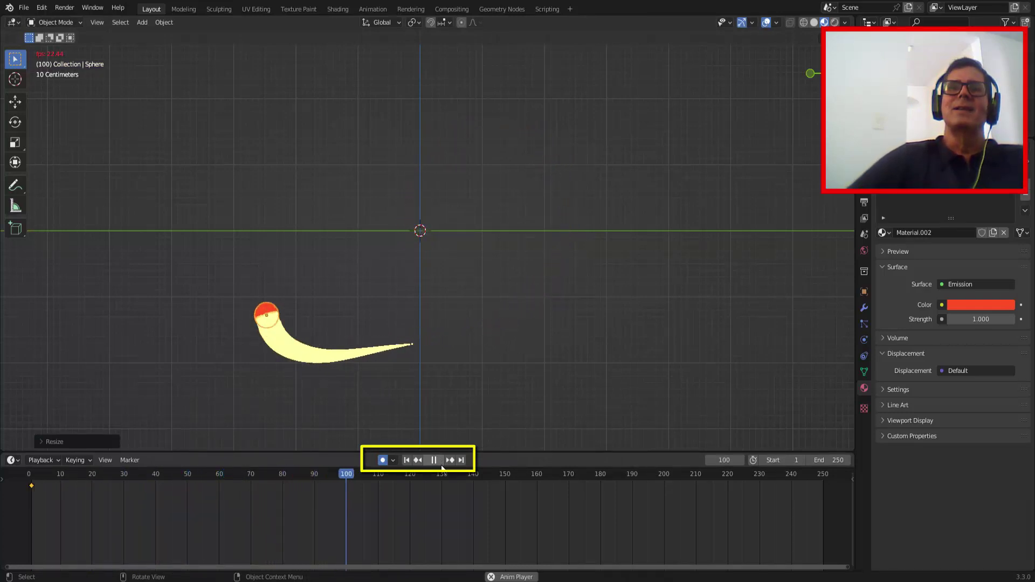
click(835, 22)
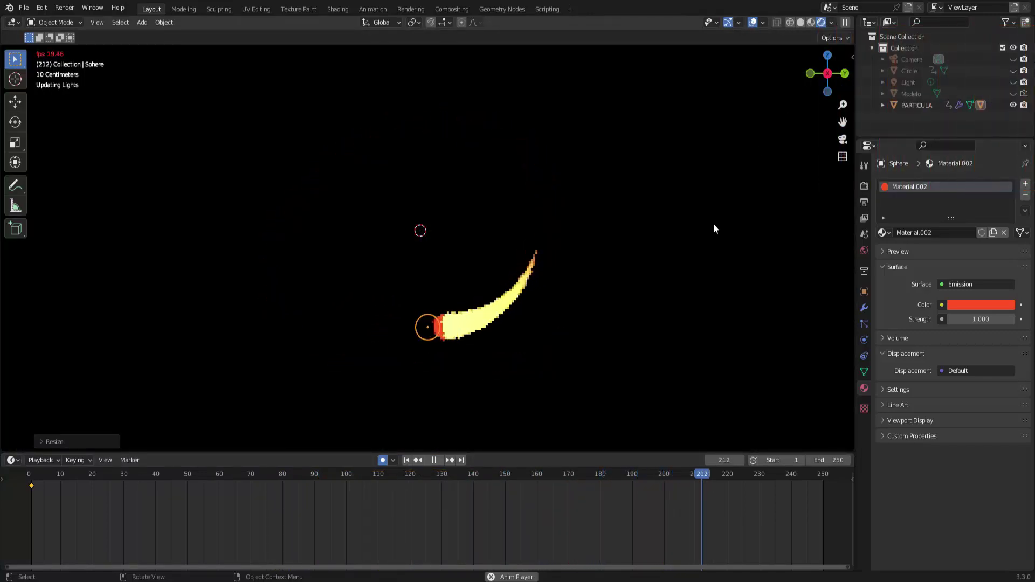
key(Escape)
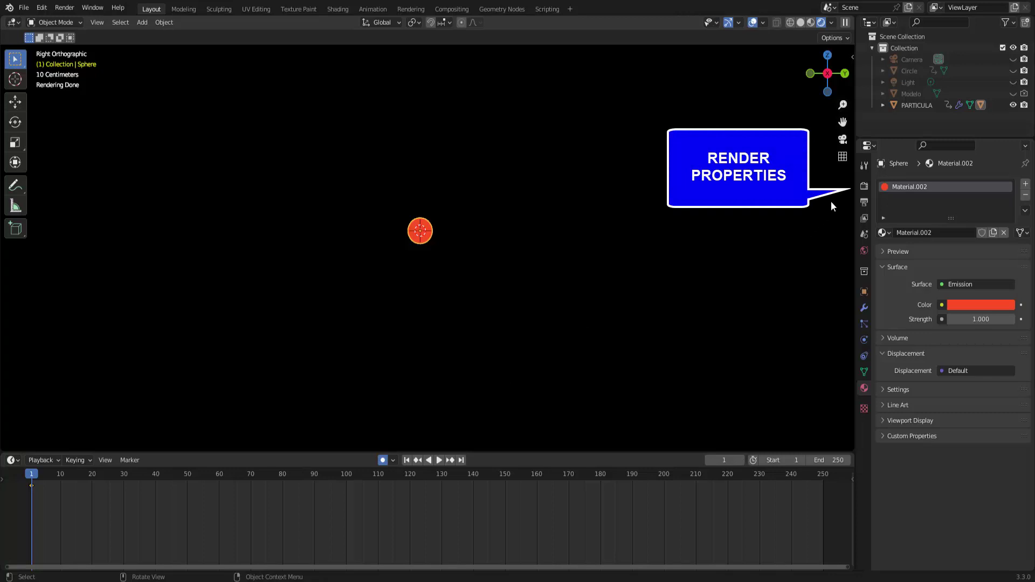
- Review the render engine and sampling settings, and the output resolution, frame range, save path and file format
click(865, 186)
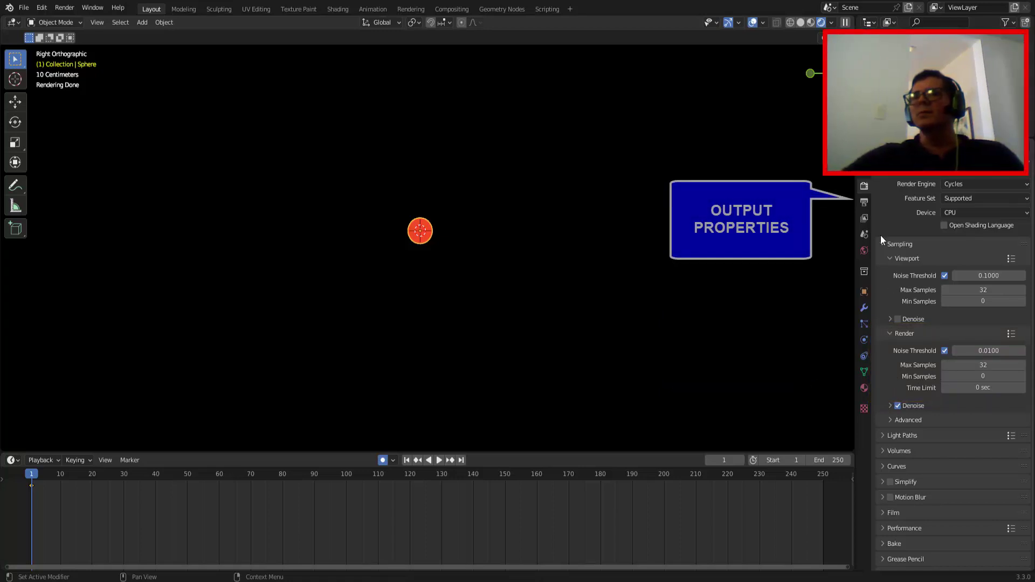
click(863, 202)
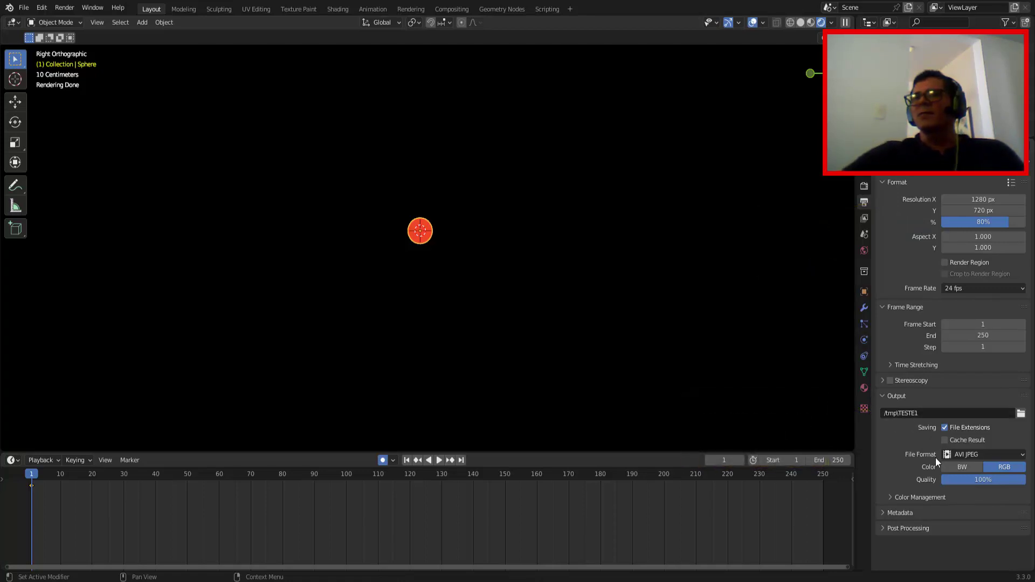
click(970, 454)
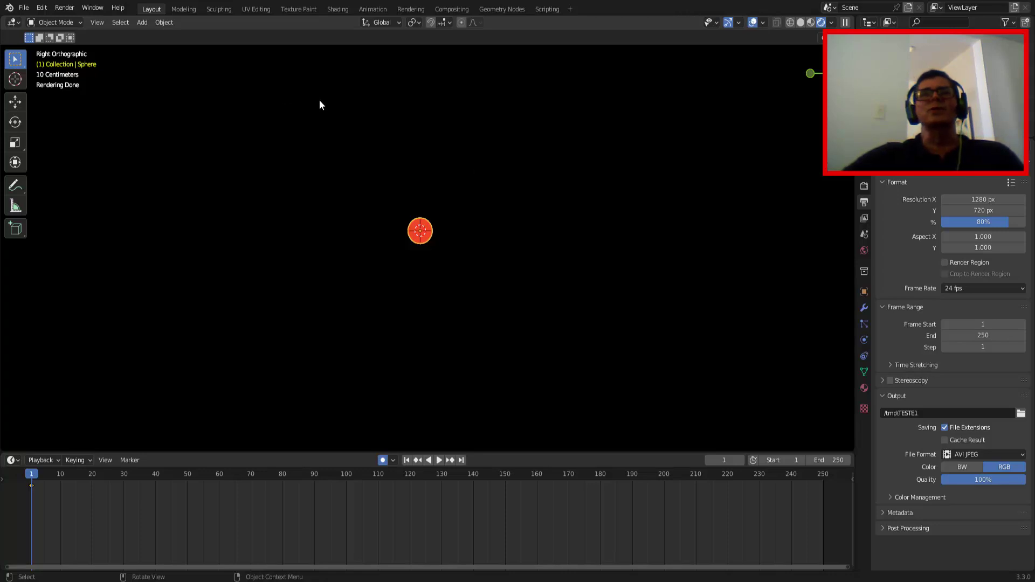
- Save the project as PARTCICULAblend.blend and start rendering the animation
click(24, 8)
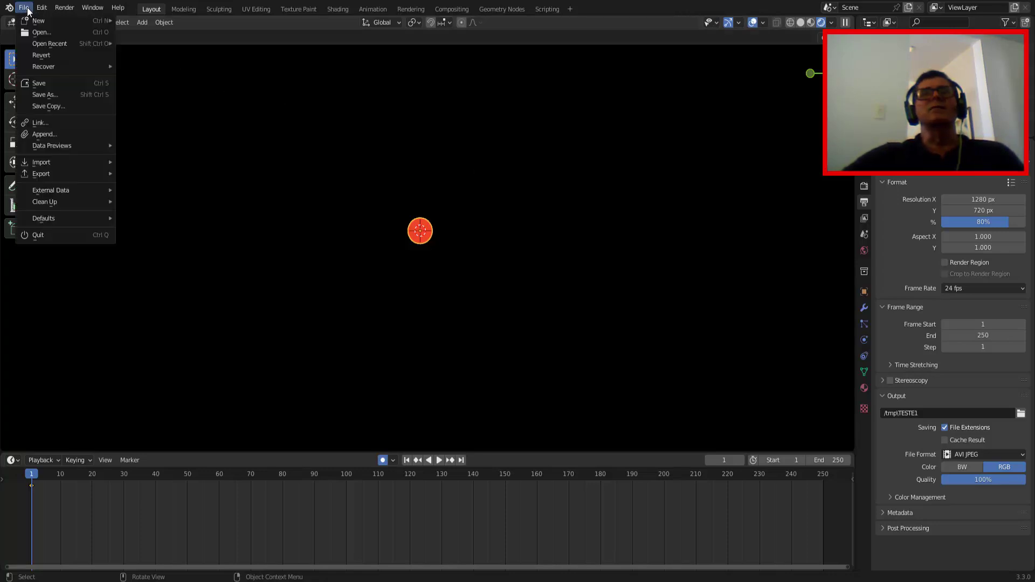
click(61, 94)
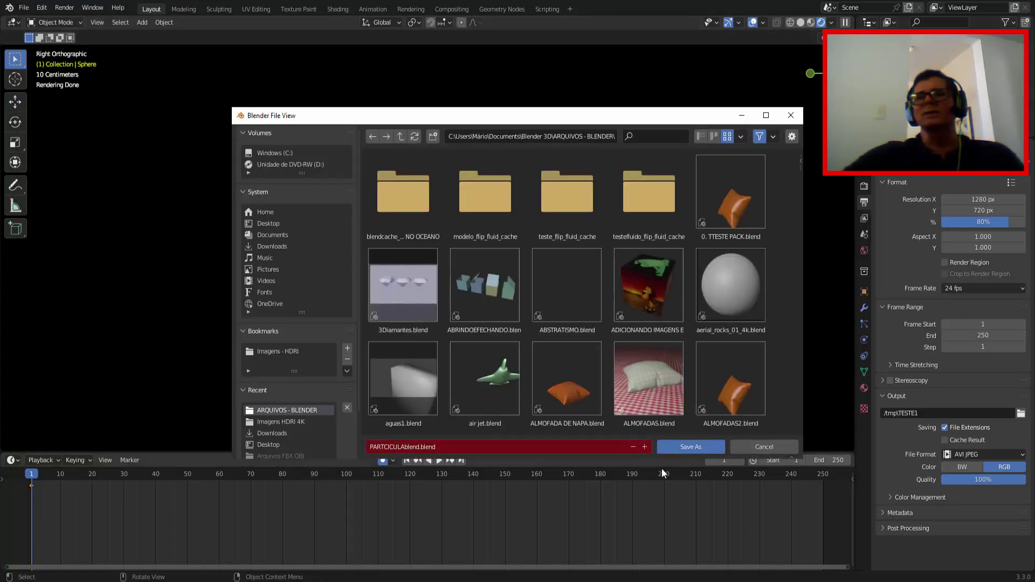
click(690, 447)
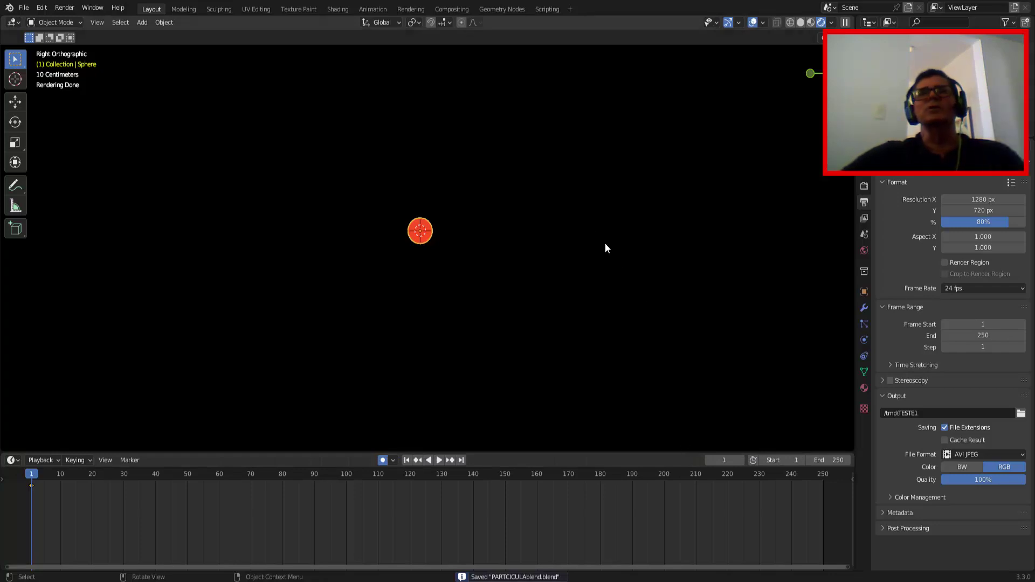
click(64, 7)
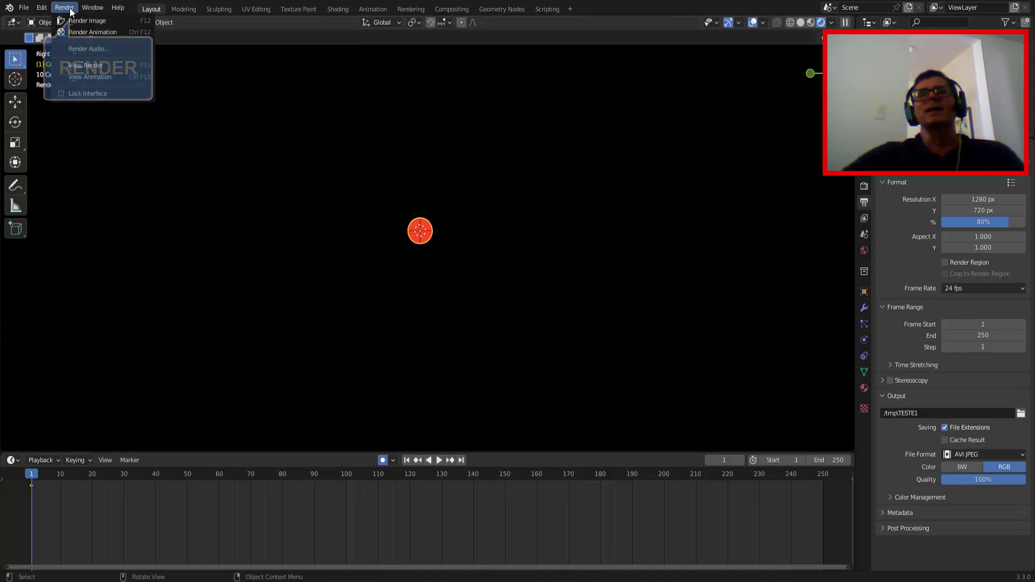
click(114, 33)
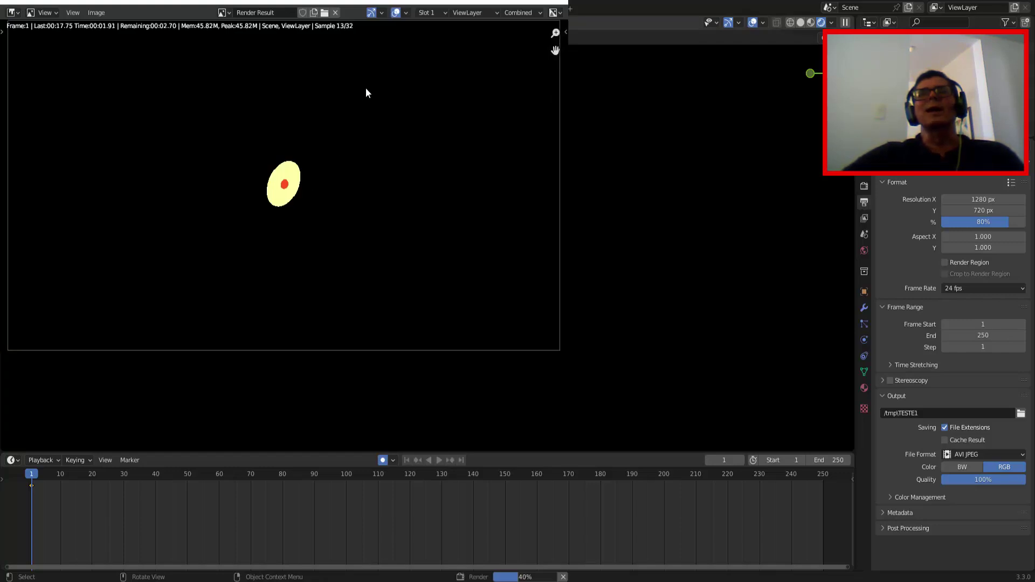